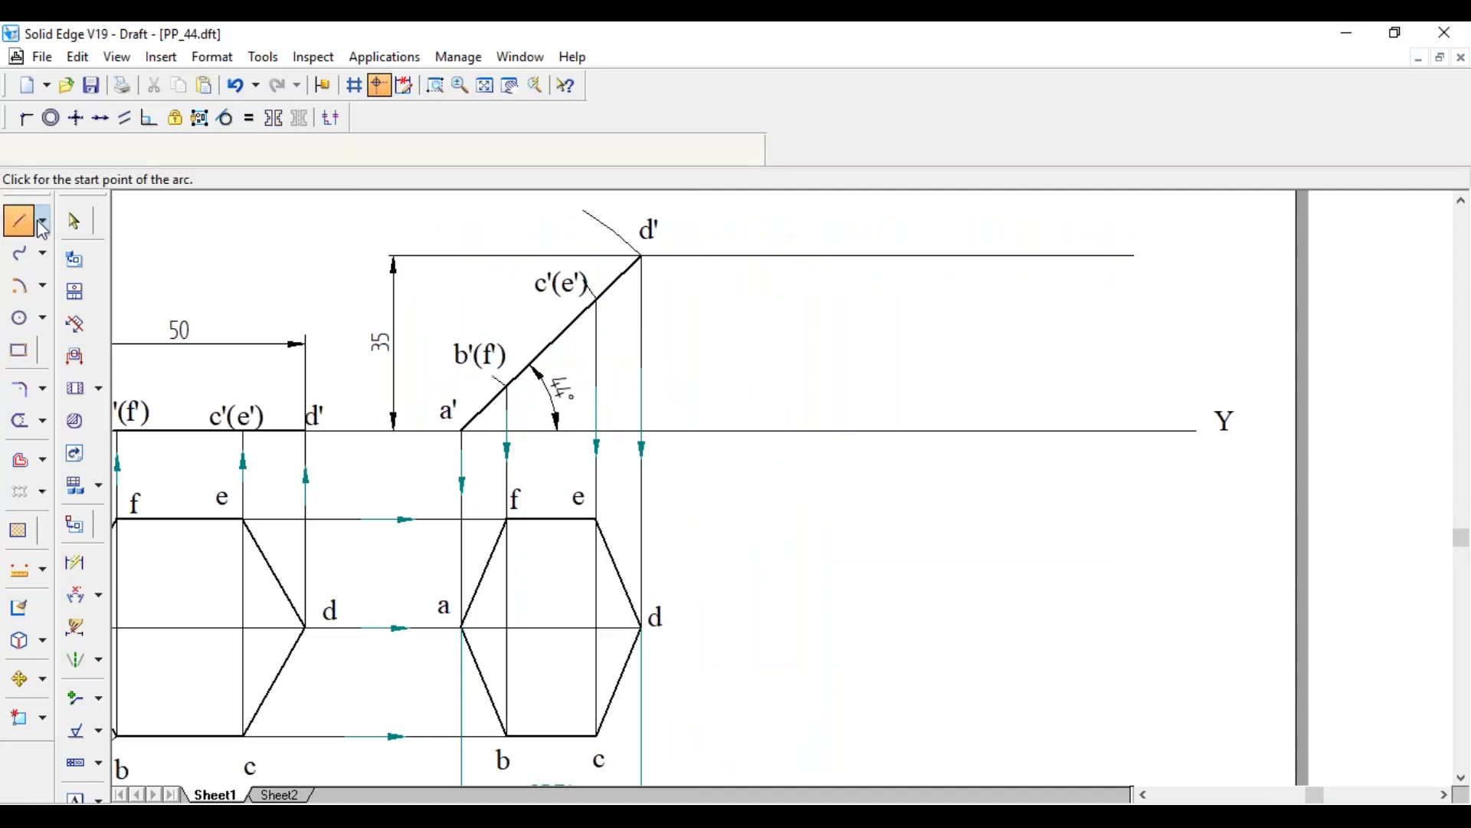
- Draw a line from the XY line sloping down at -30 degrees, to the right of the second top view
{"action": "left_click", "coordinate": [723, 432]}
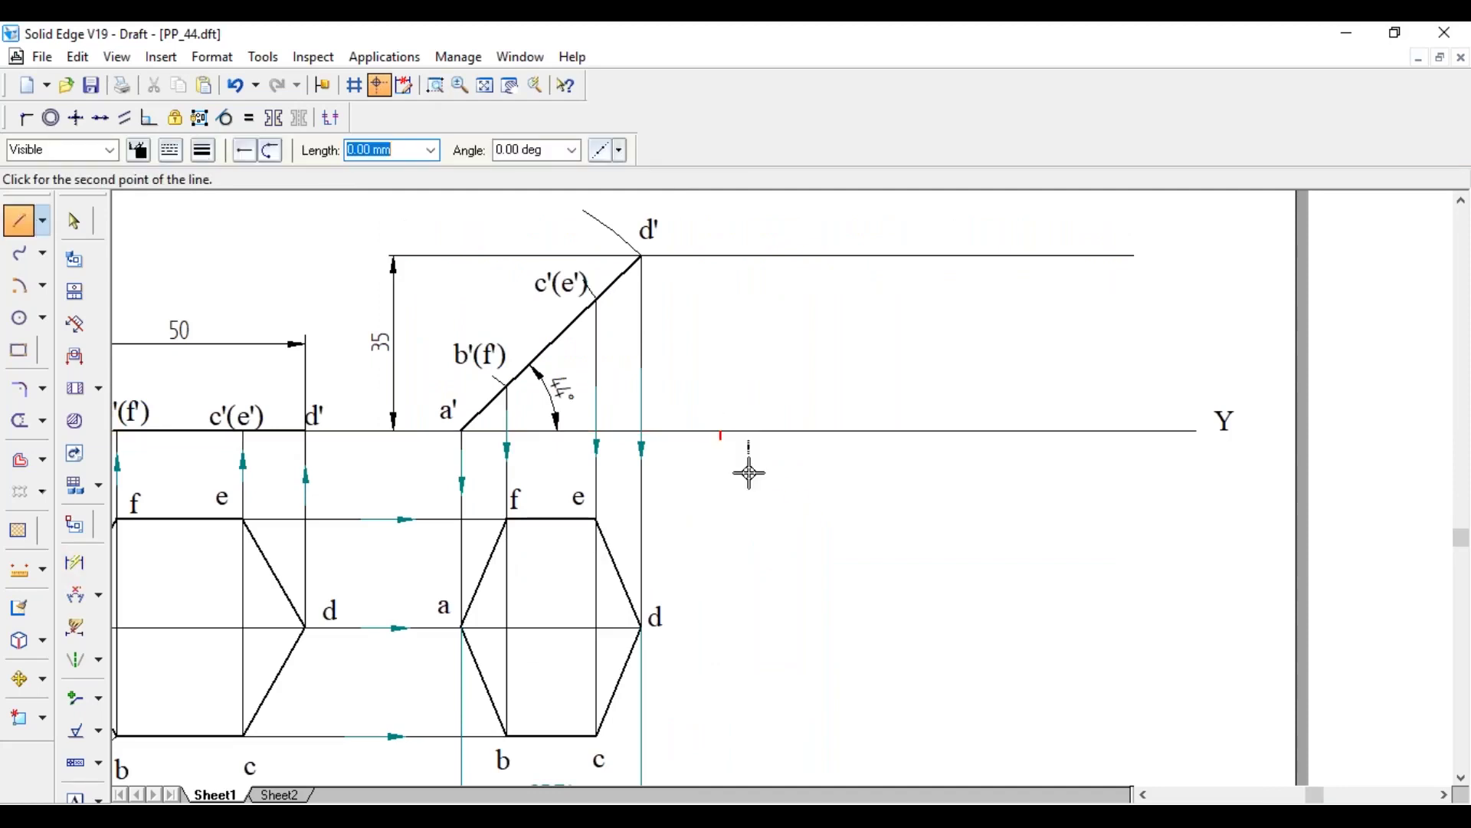
{"action": "key", "text": "Tab"}
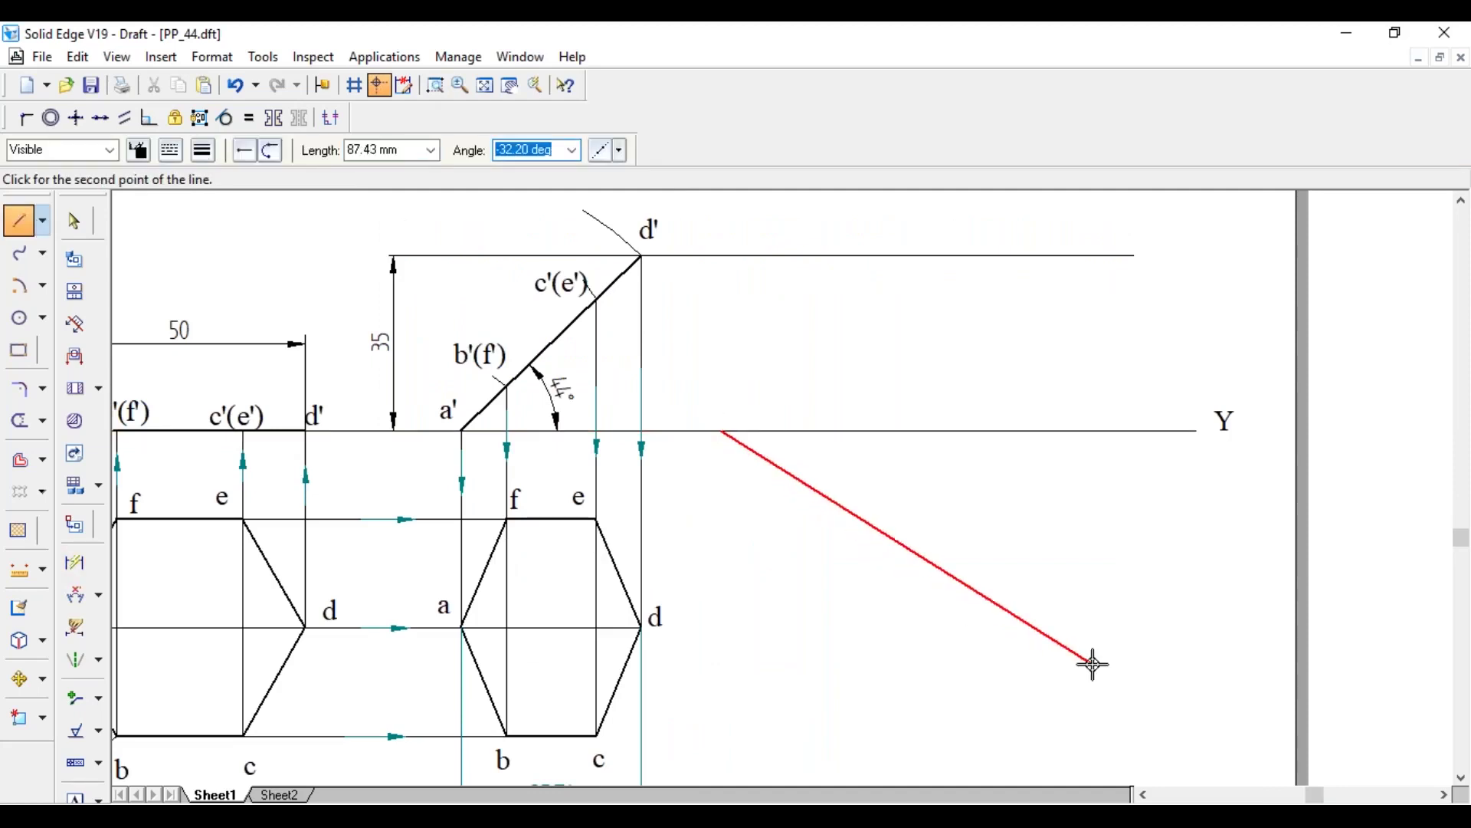
{"action": "type", "text": "-30"}
{"action": "key", "text": "Return"}
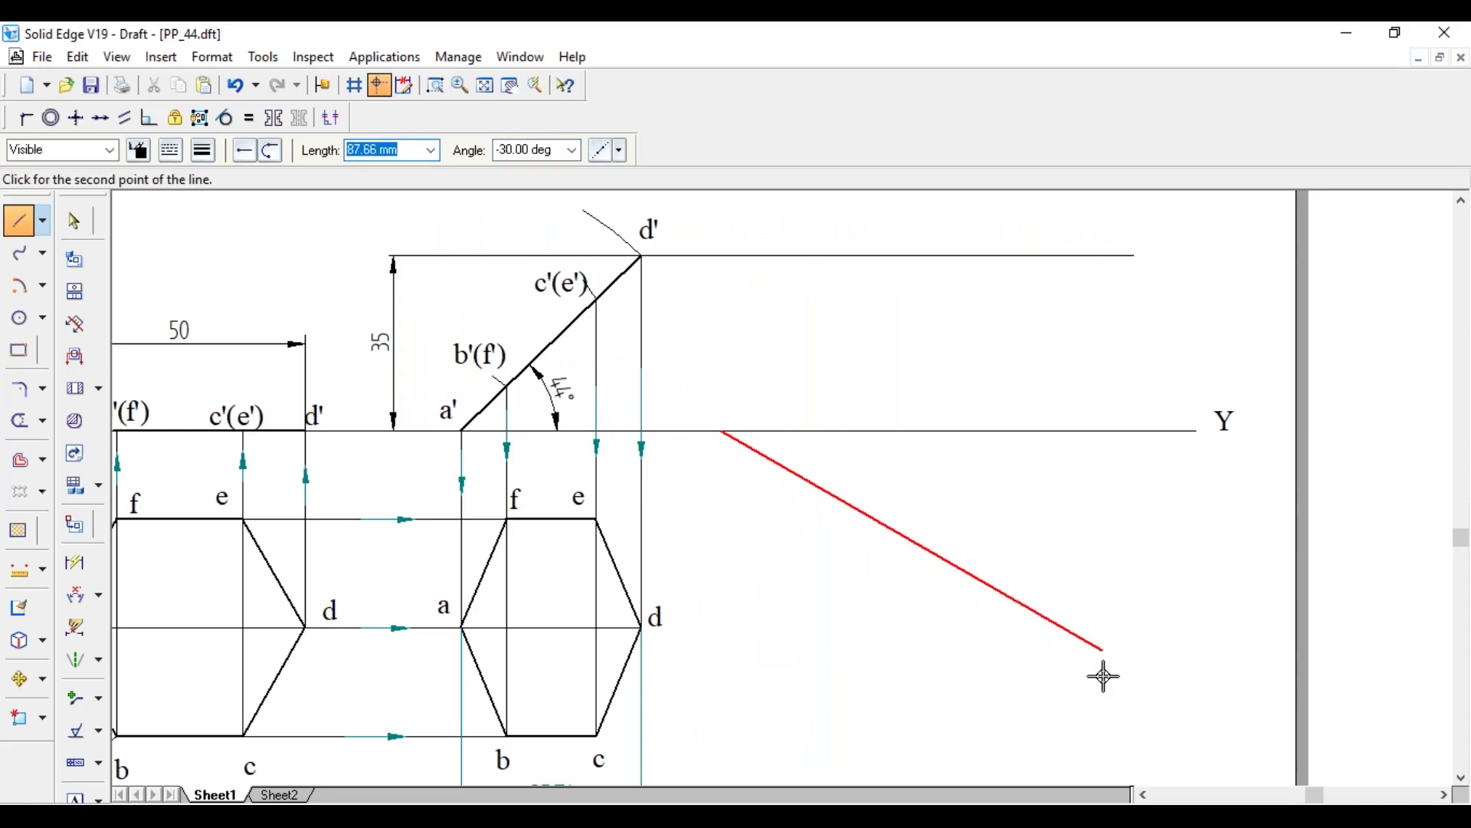
{"action": "left_click", "coordinate": [1204, 748]}
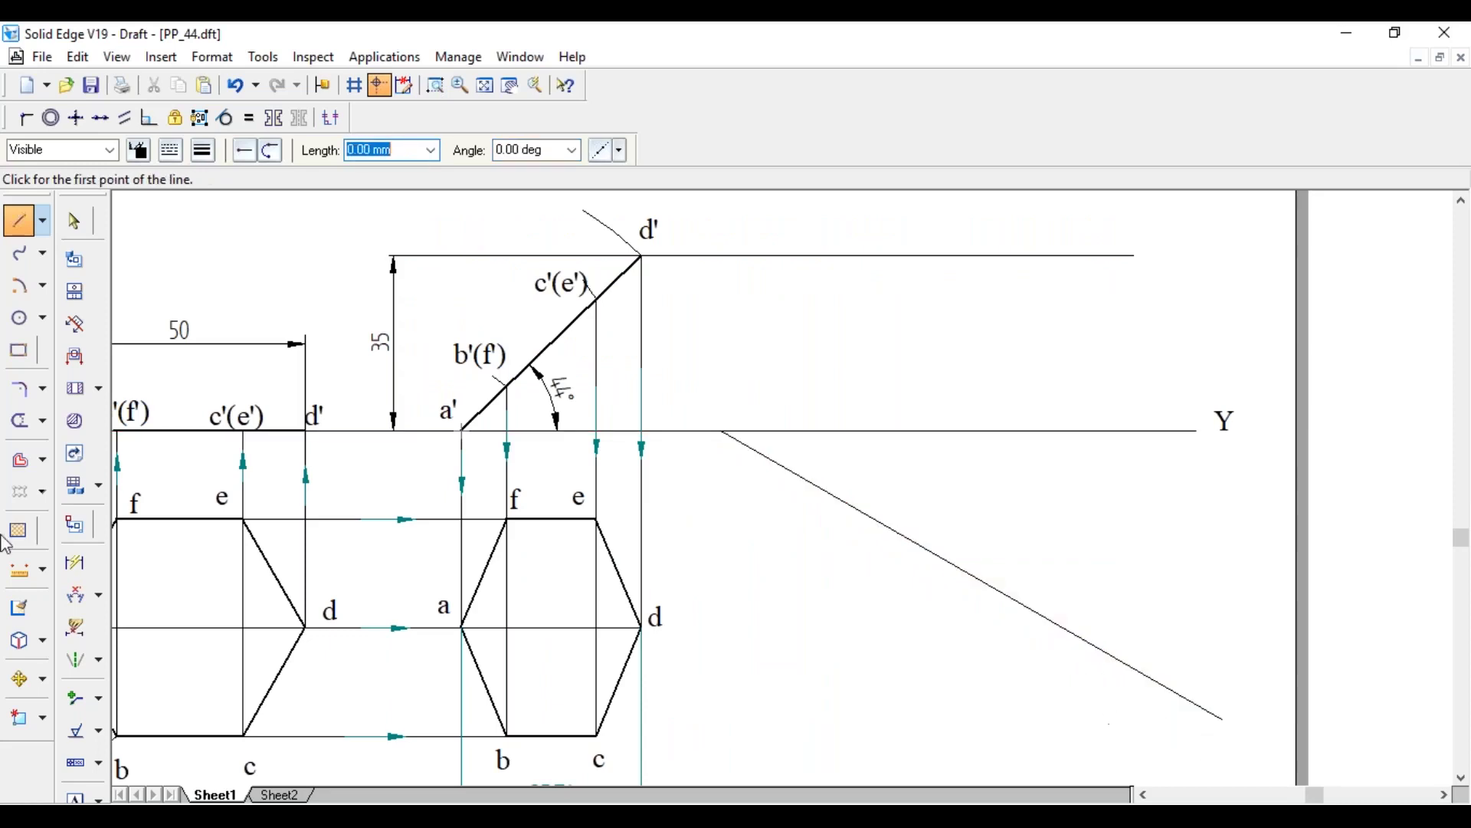
- Dimension the angle between the XY line and the new inclined line
{"action": "left_click", "coordinate": [74, 596]}
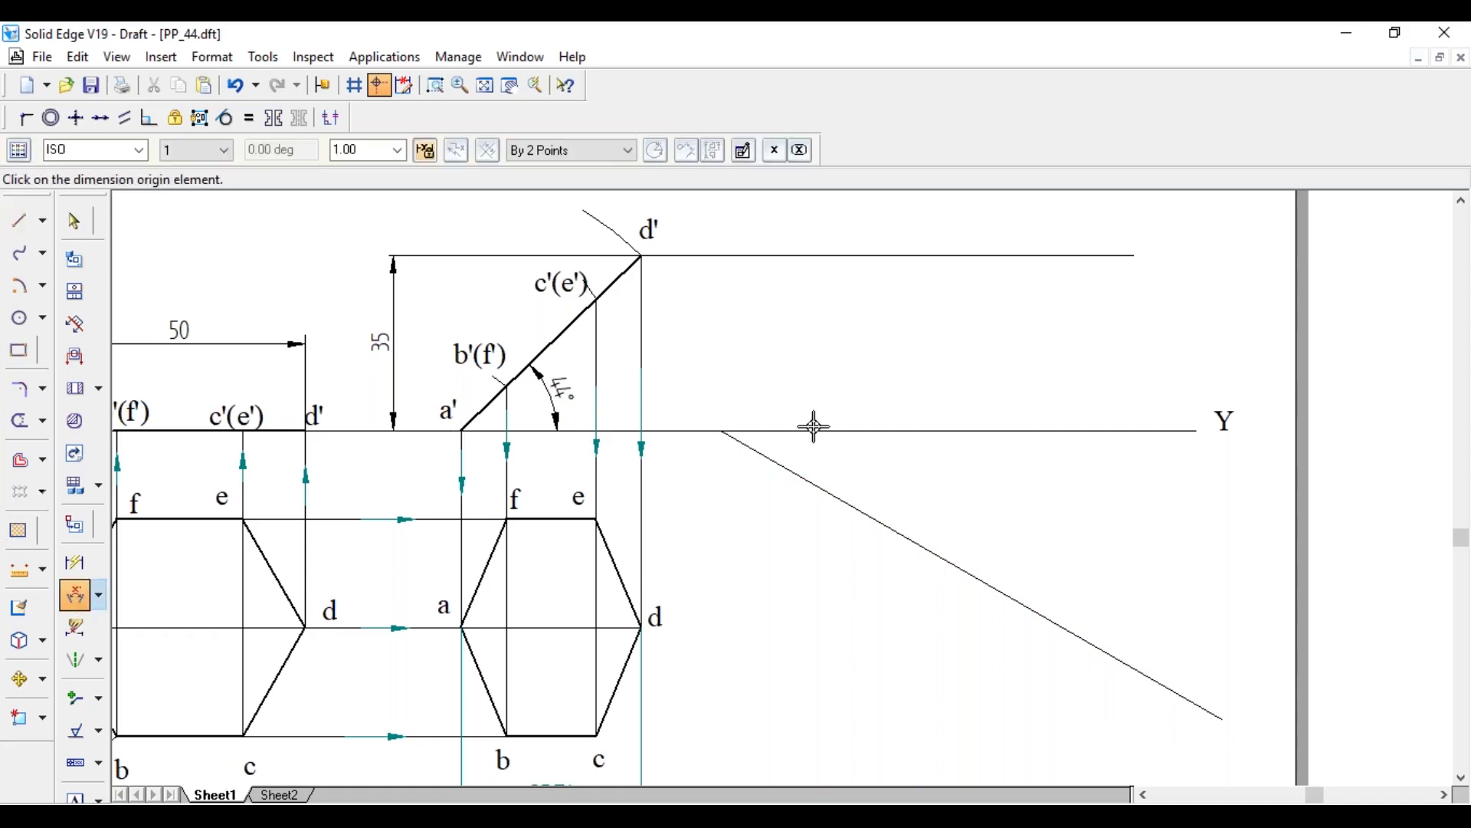
{"action": "left_click", "coordinate": [803, 468]}
{"action": "left_click", "coordinate": [824, 460]}
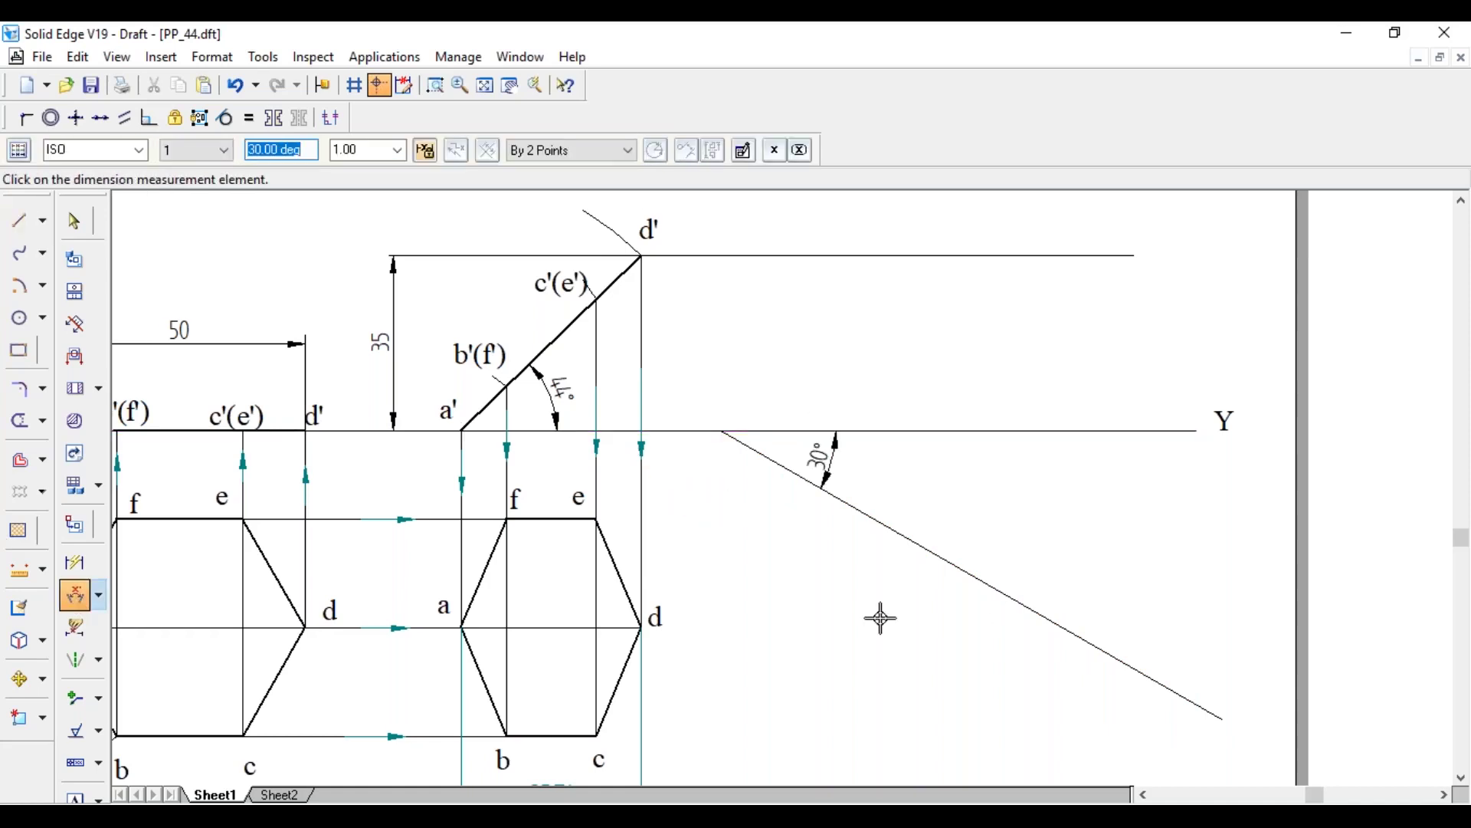
{"action": "key", "text": "Escape"}
- Draw a 50 mm radius arc centred on the inclined line so that it crosses that line lower down
{"action": "left_click", "coordinate": [22, 224]}
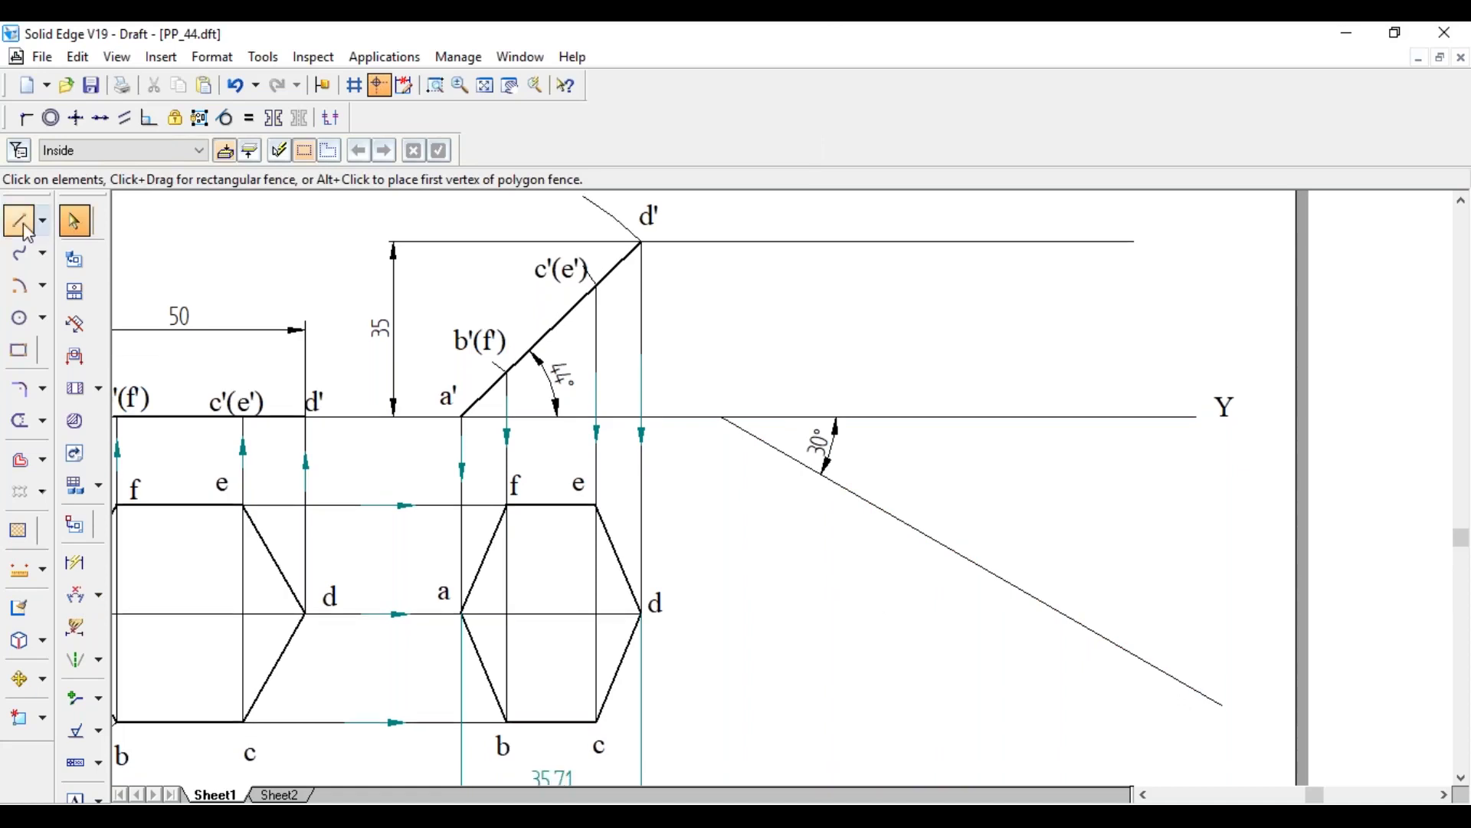
{"action": "left_click", "coordinate": [883, 509]}
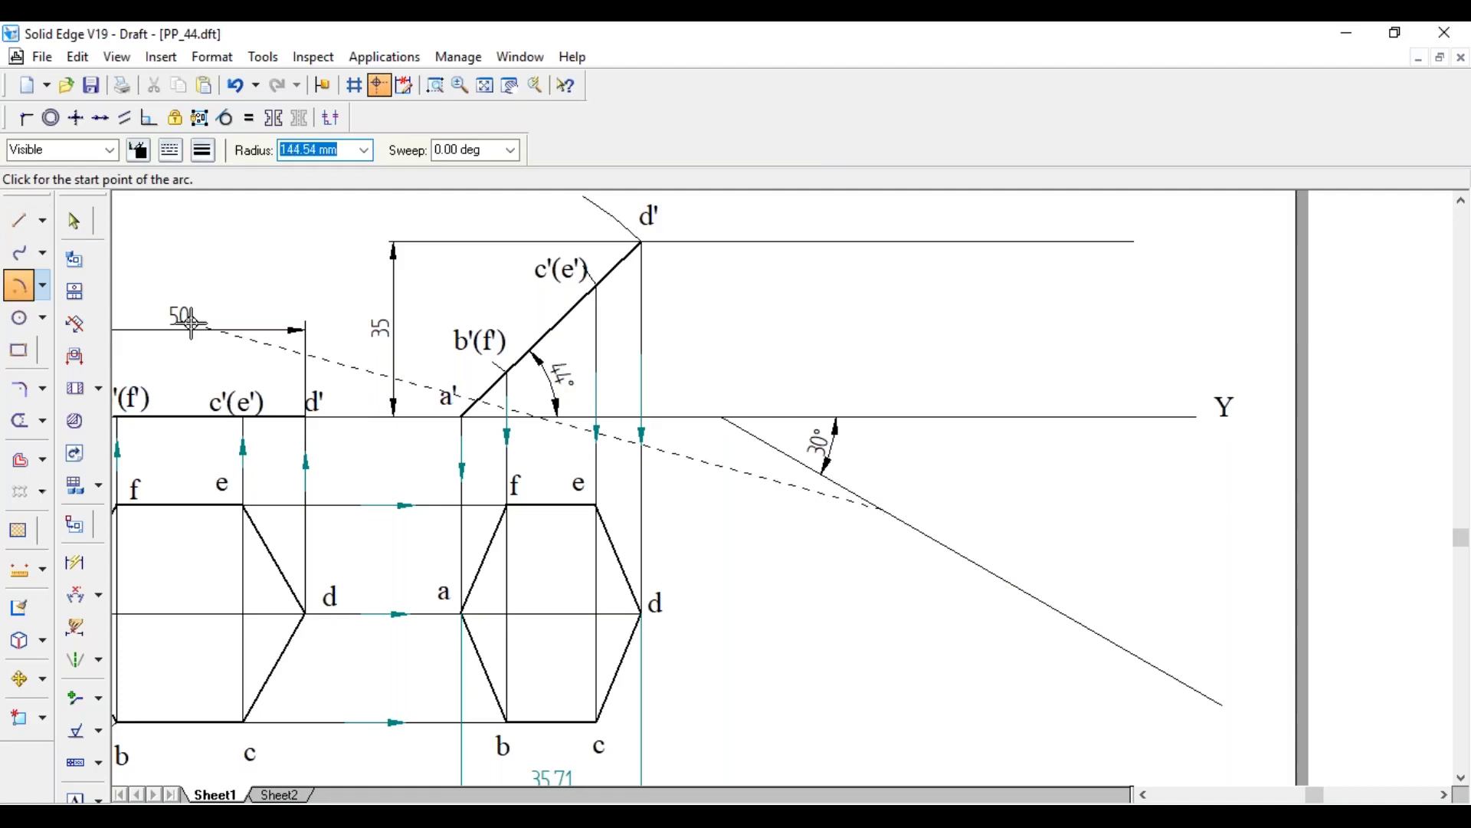
{"action": "type", "text": "50"}
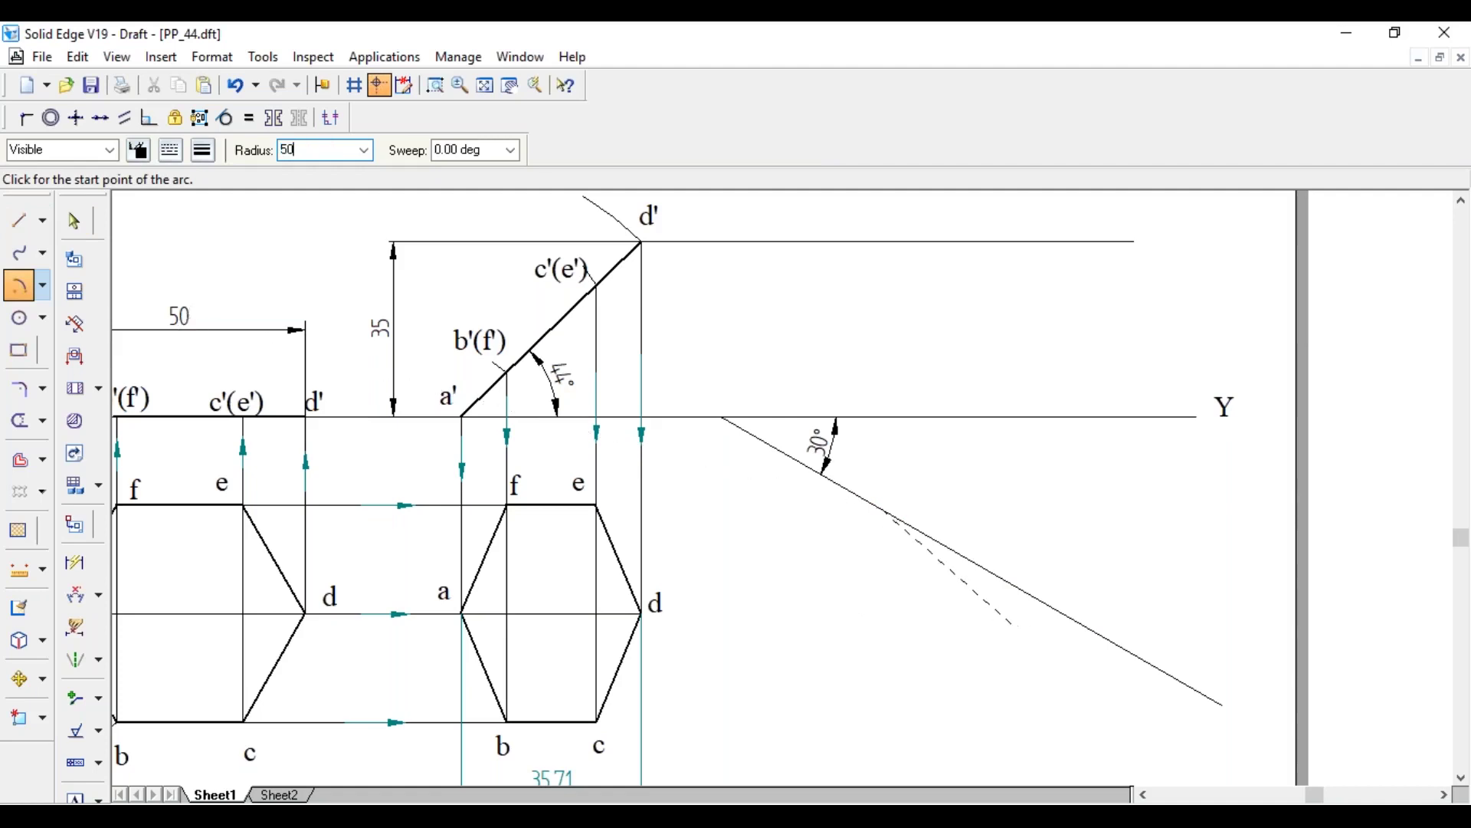
{"action": "key", "text": "Tab"}
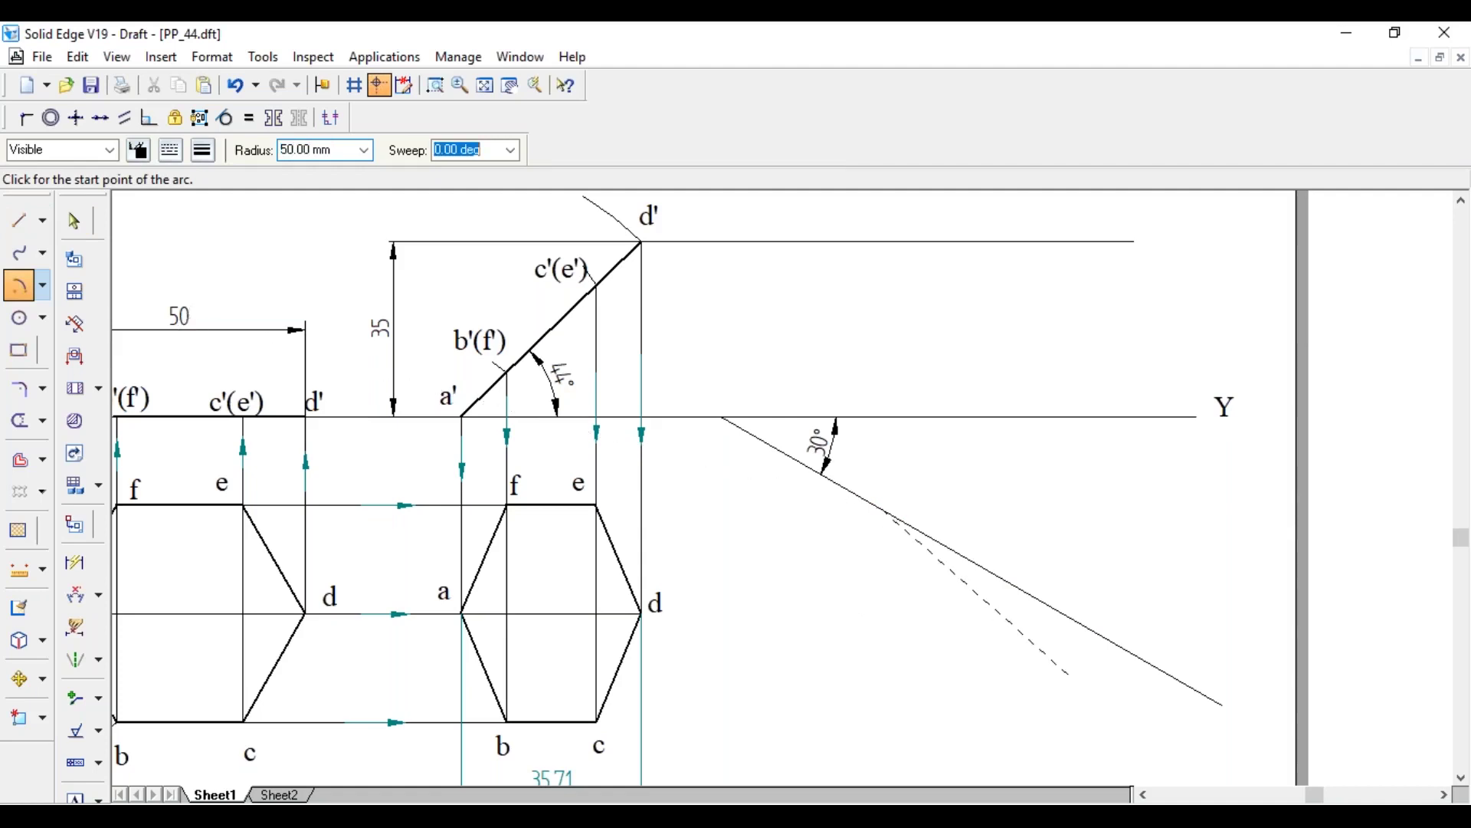
{"action": "left_click", "coordinate": [1073, 630]}
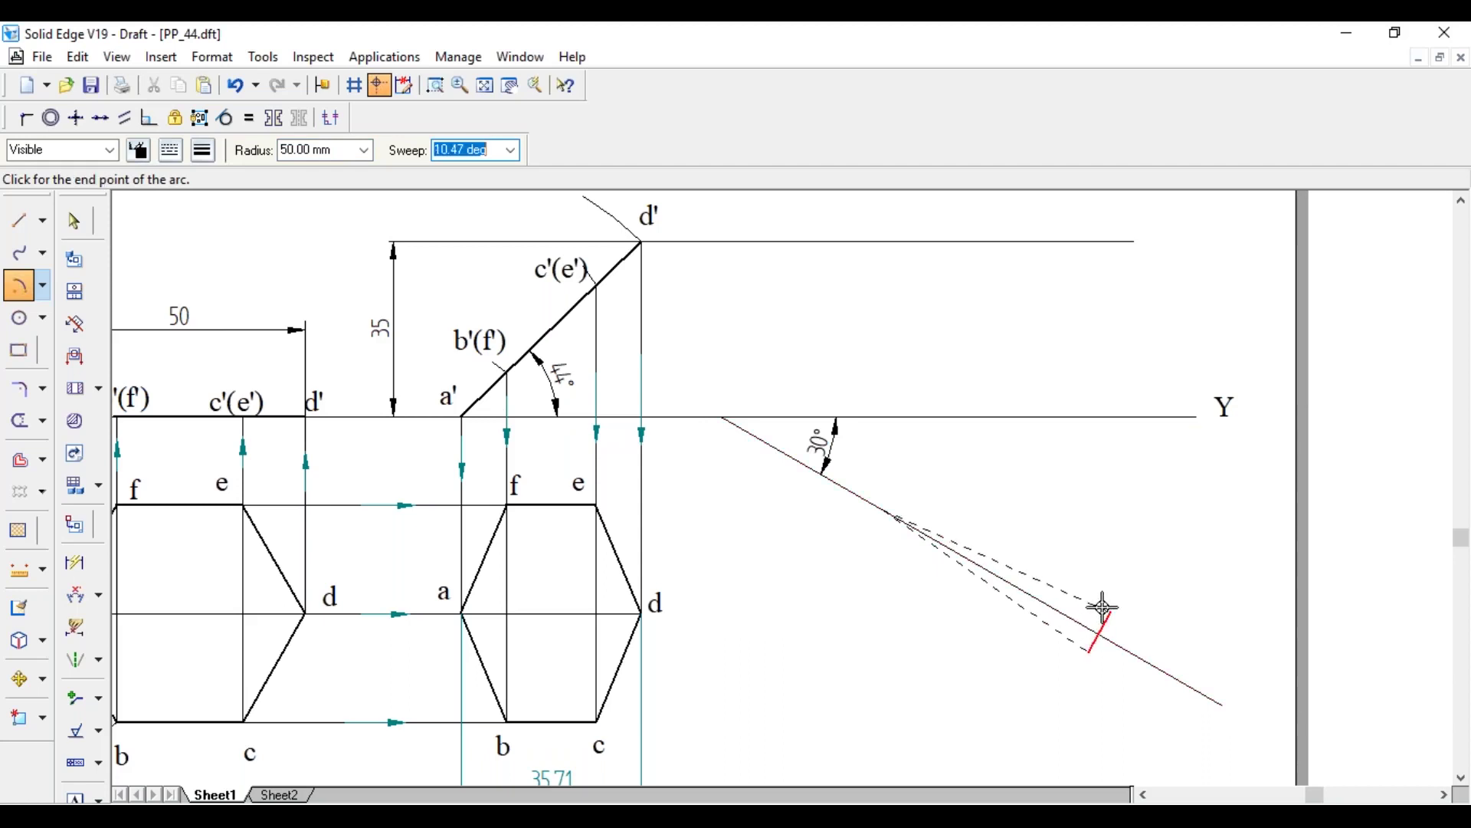
{"action": "left_click", "coordinate": [1104, 604]}
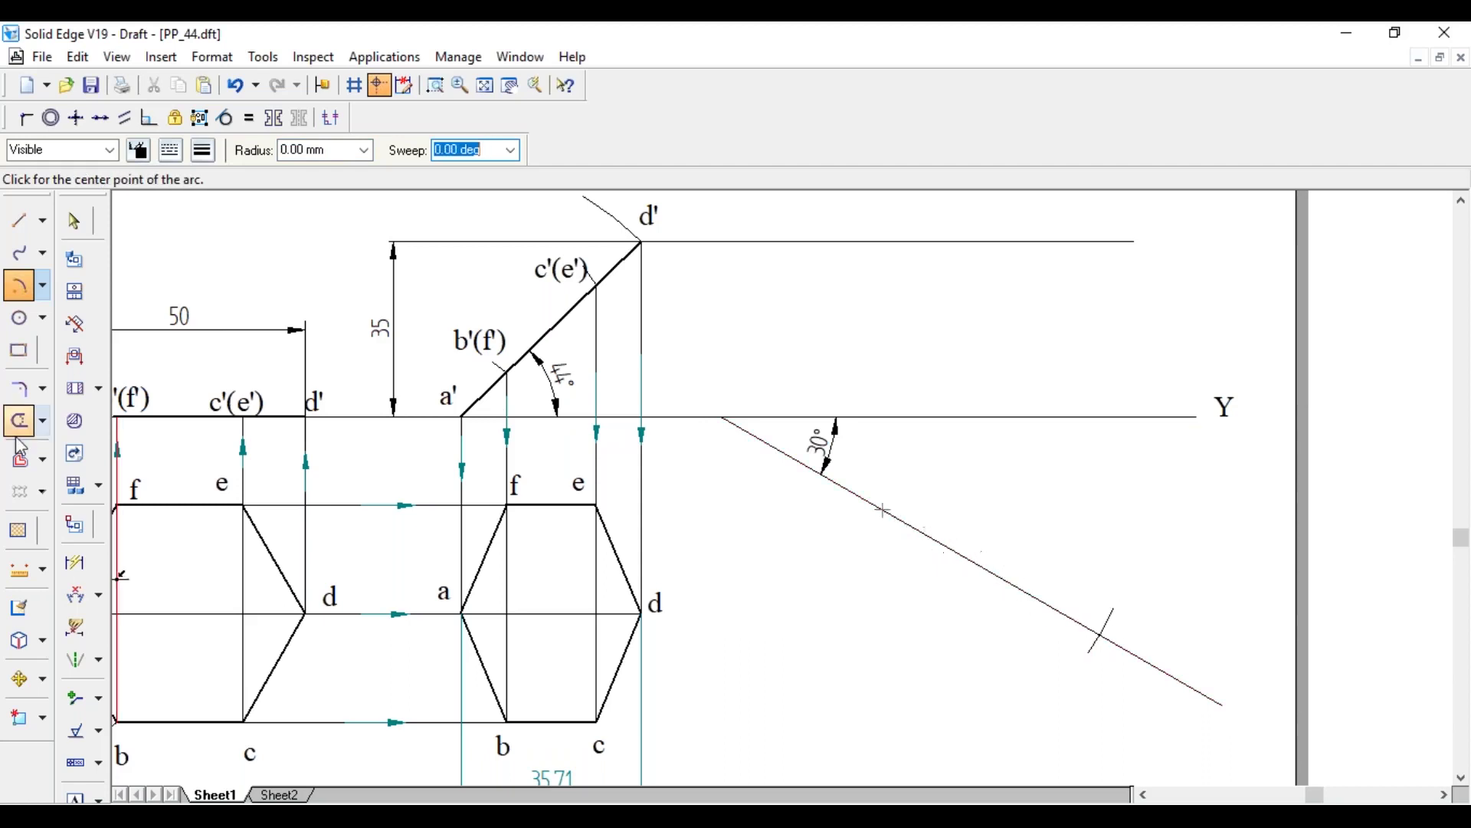
- Trim the part of the 50 mm arc that lies below the inclined line
{"action": "left_click", "coordinate": [22, 423]}
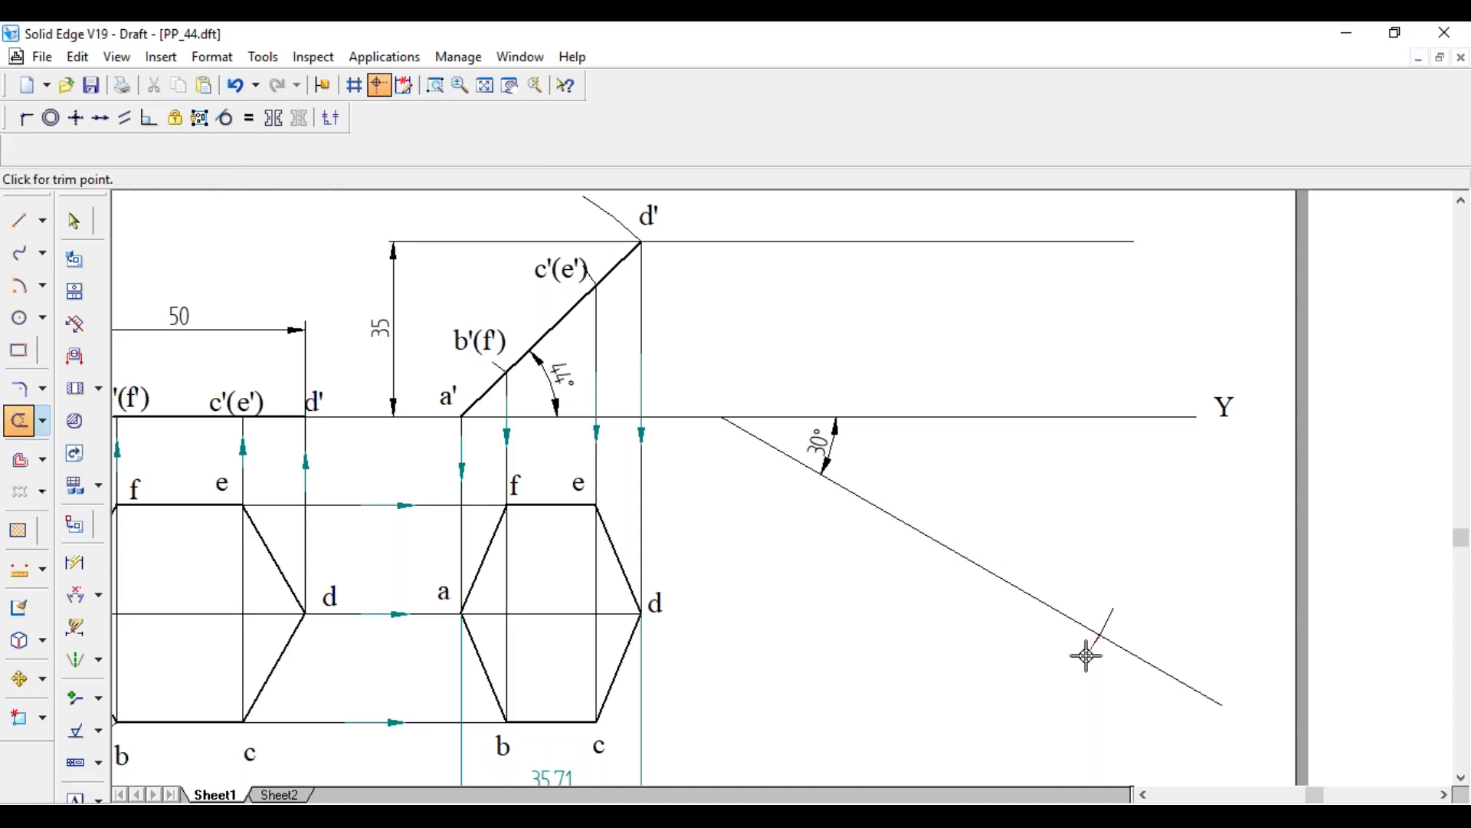
{"action": "left_click", "coordinate": [1093, 646]}
{"action": "key", "text": "Escape"}
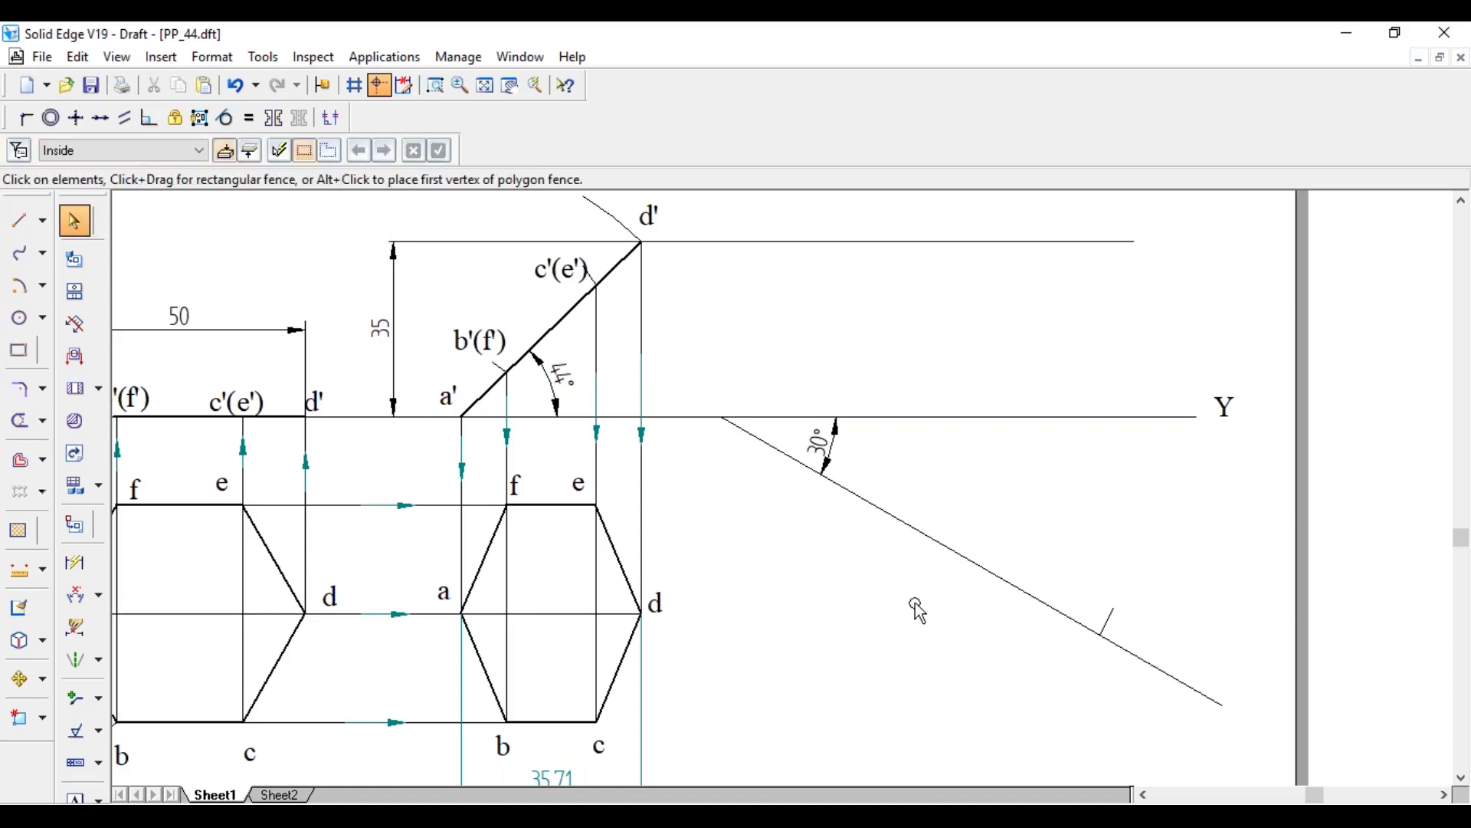
- Draw a horizontal line leftward from the intersection of the 50 mm arc and the inclined line
{"action": "left_click", "coordinate": [19, 221]}
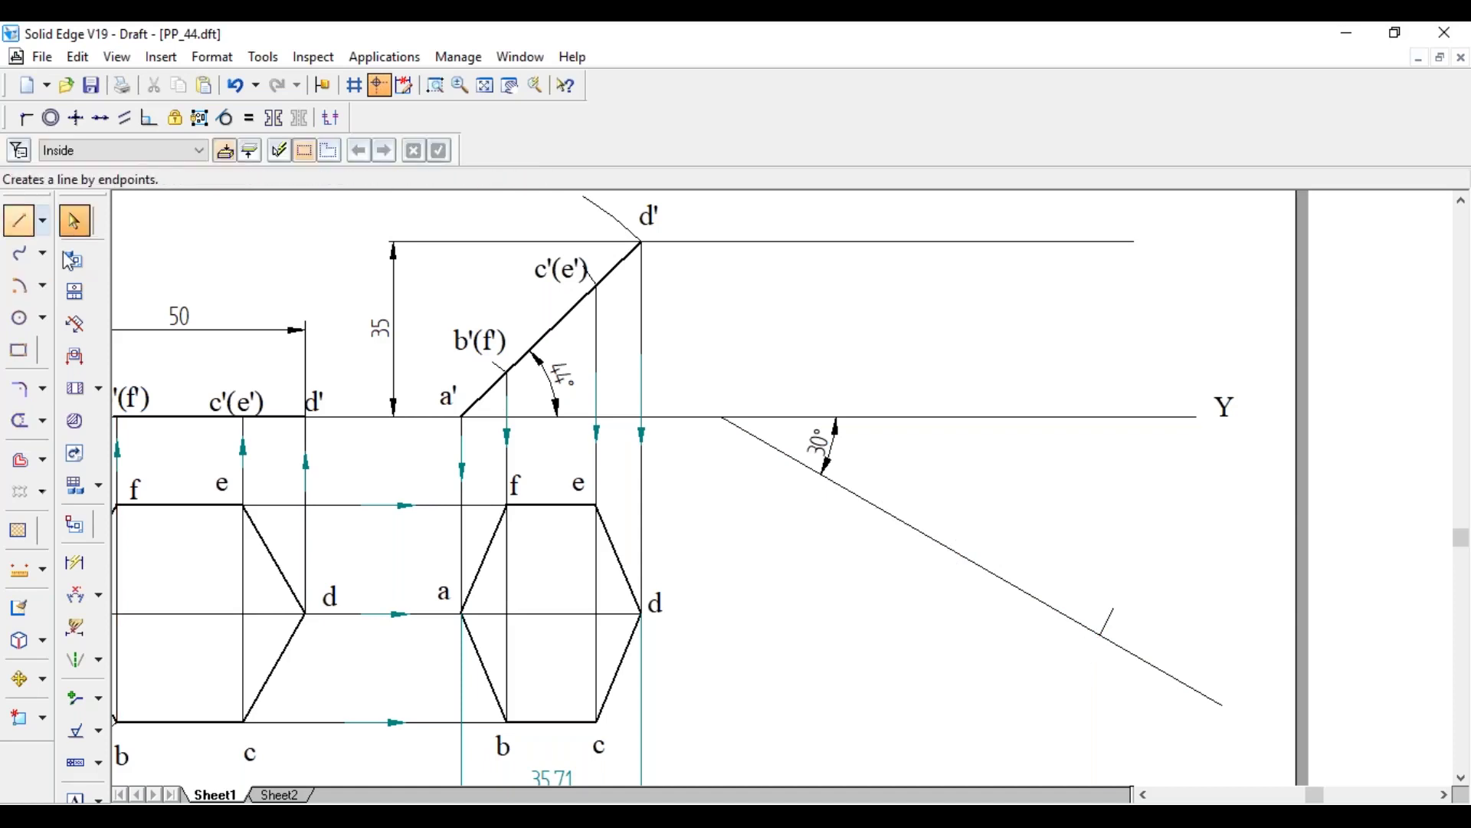
{"action": "left_click", "coordinate": [1101, 633]}
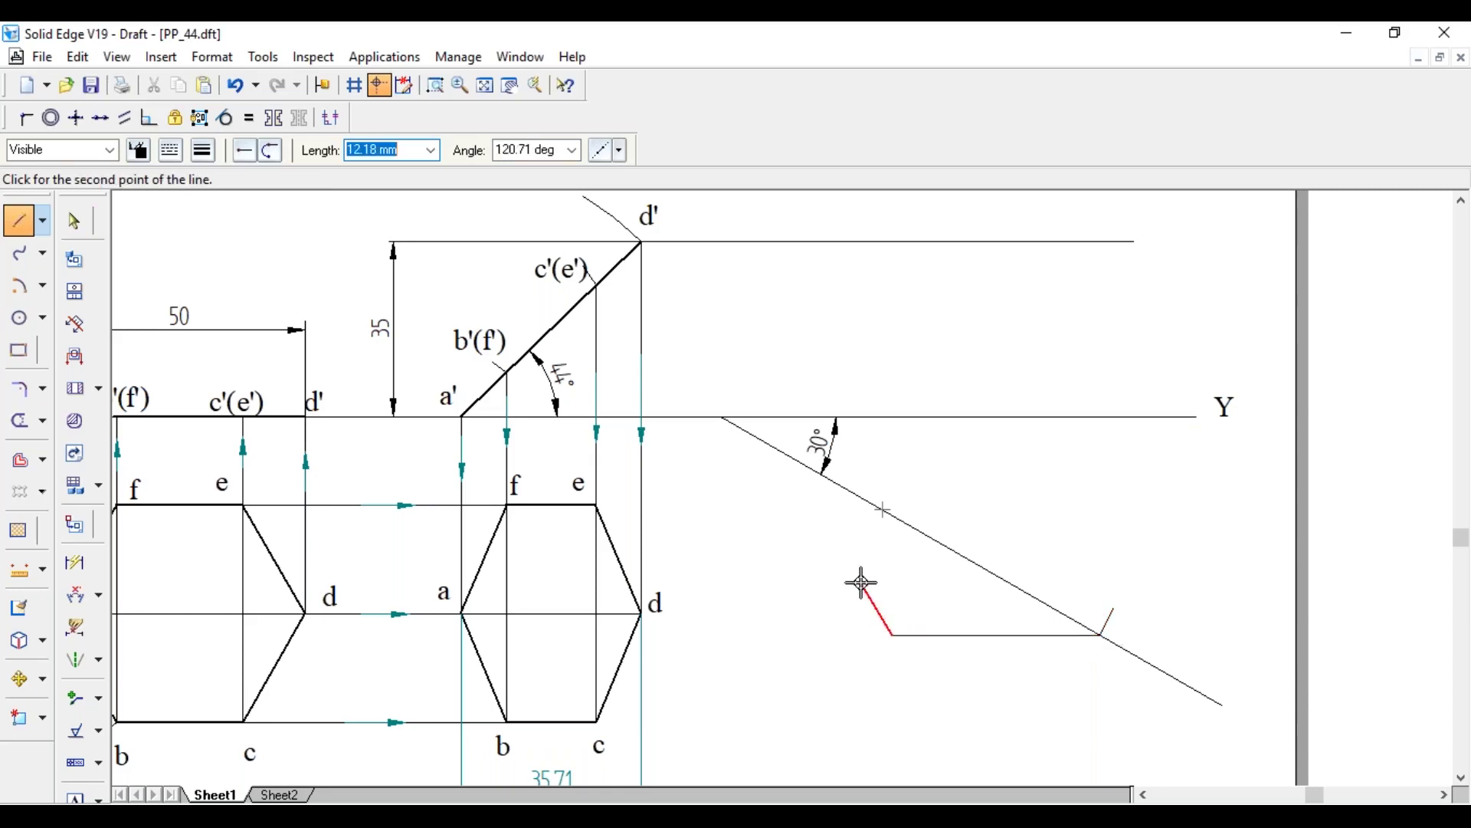
{"action": "left_click", "coordinate": [893, 634]}
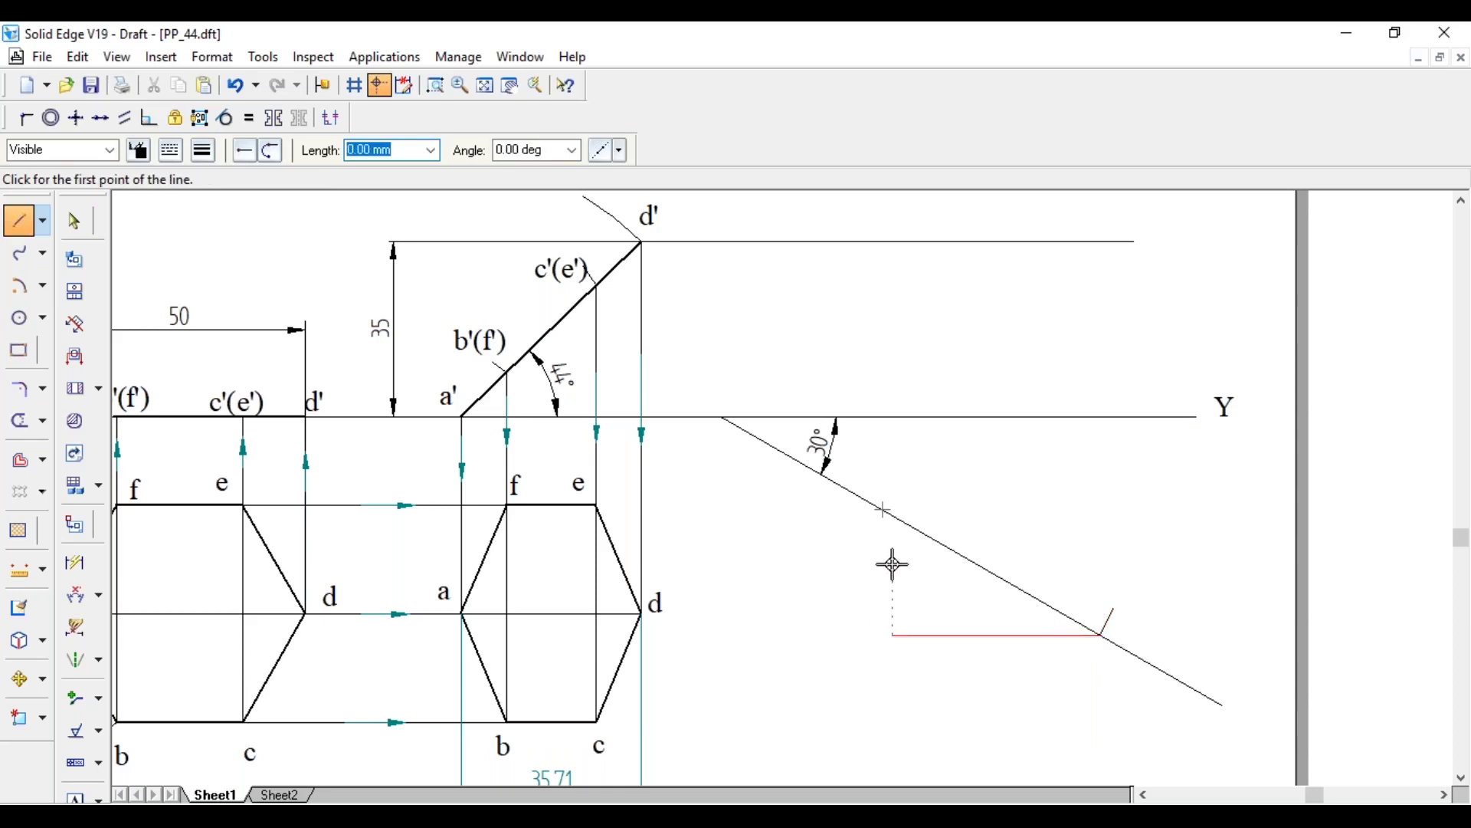
{"action": "key", "text": "Escape"}
{"action": "scroll", "coordinate": [893, 564], "scroll_direction": "down", "scroll_amount": 1}
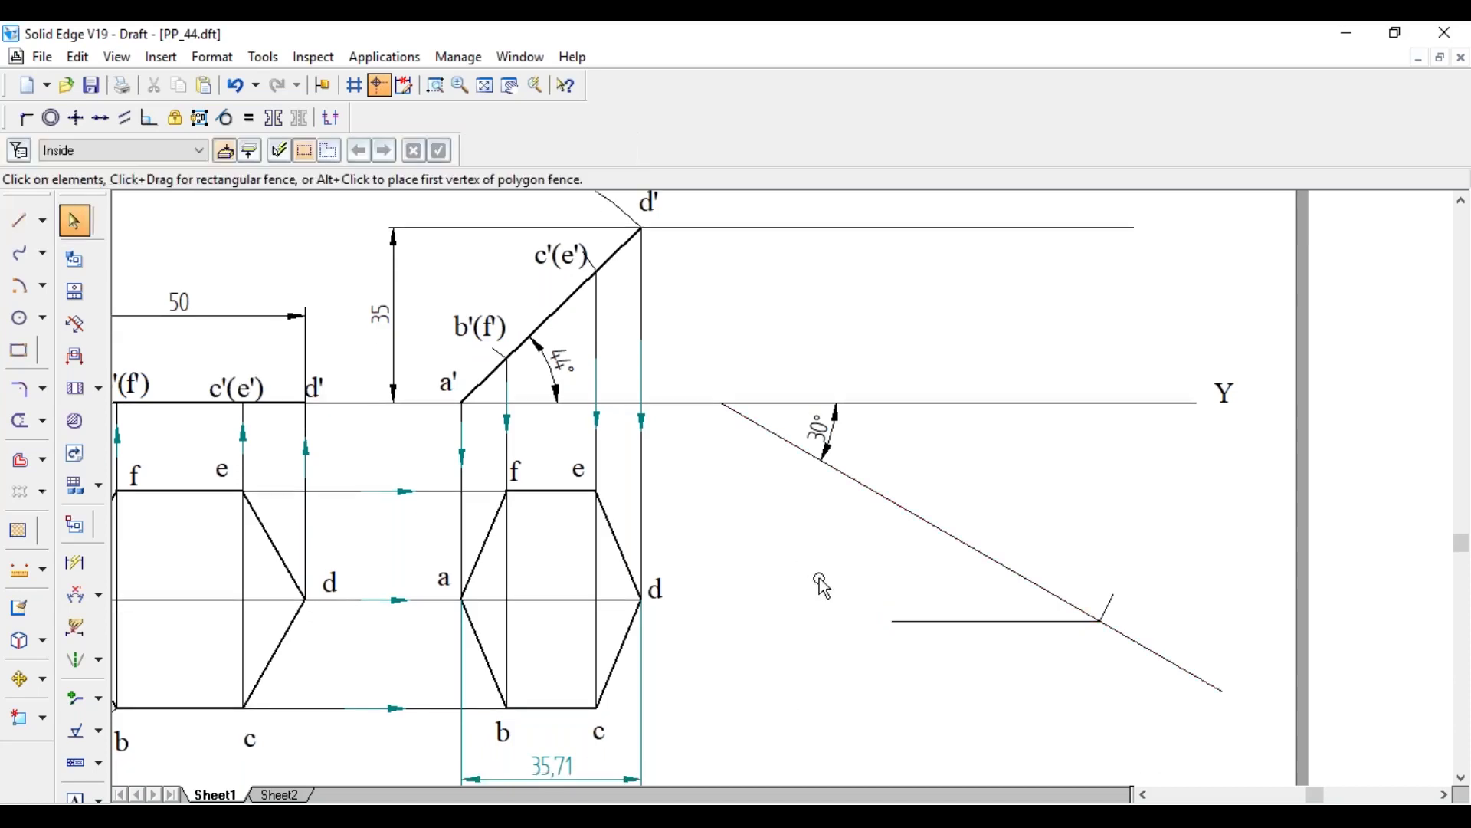
- Draw a 35.71 mm radius arc from the same centre on the inclined line, crossing the horizontal line
{"action": "left_click", "coordinate": [31, 296]}
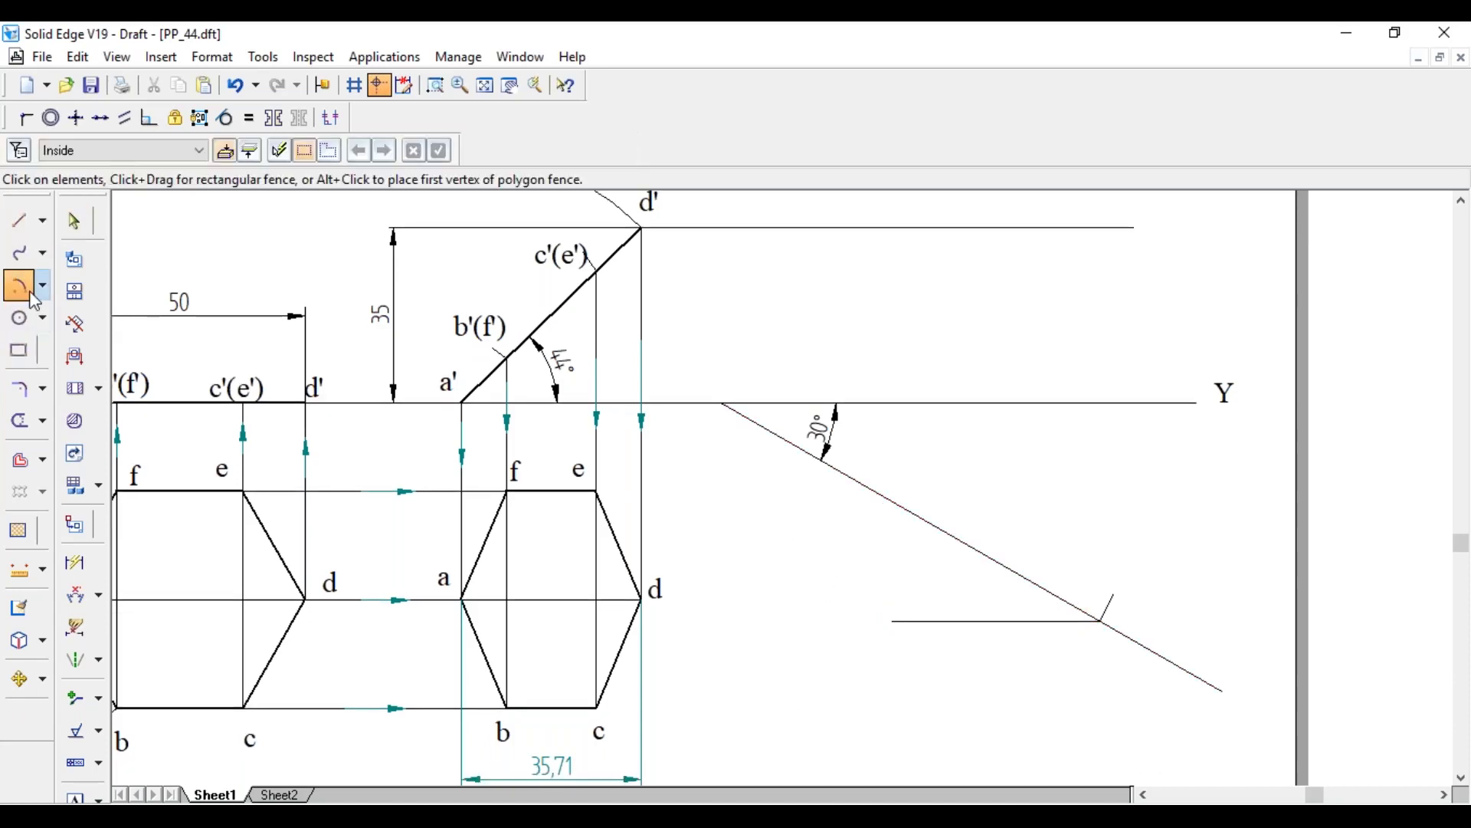
{"action": "left_click", "coordinate": [883, 495]}
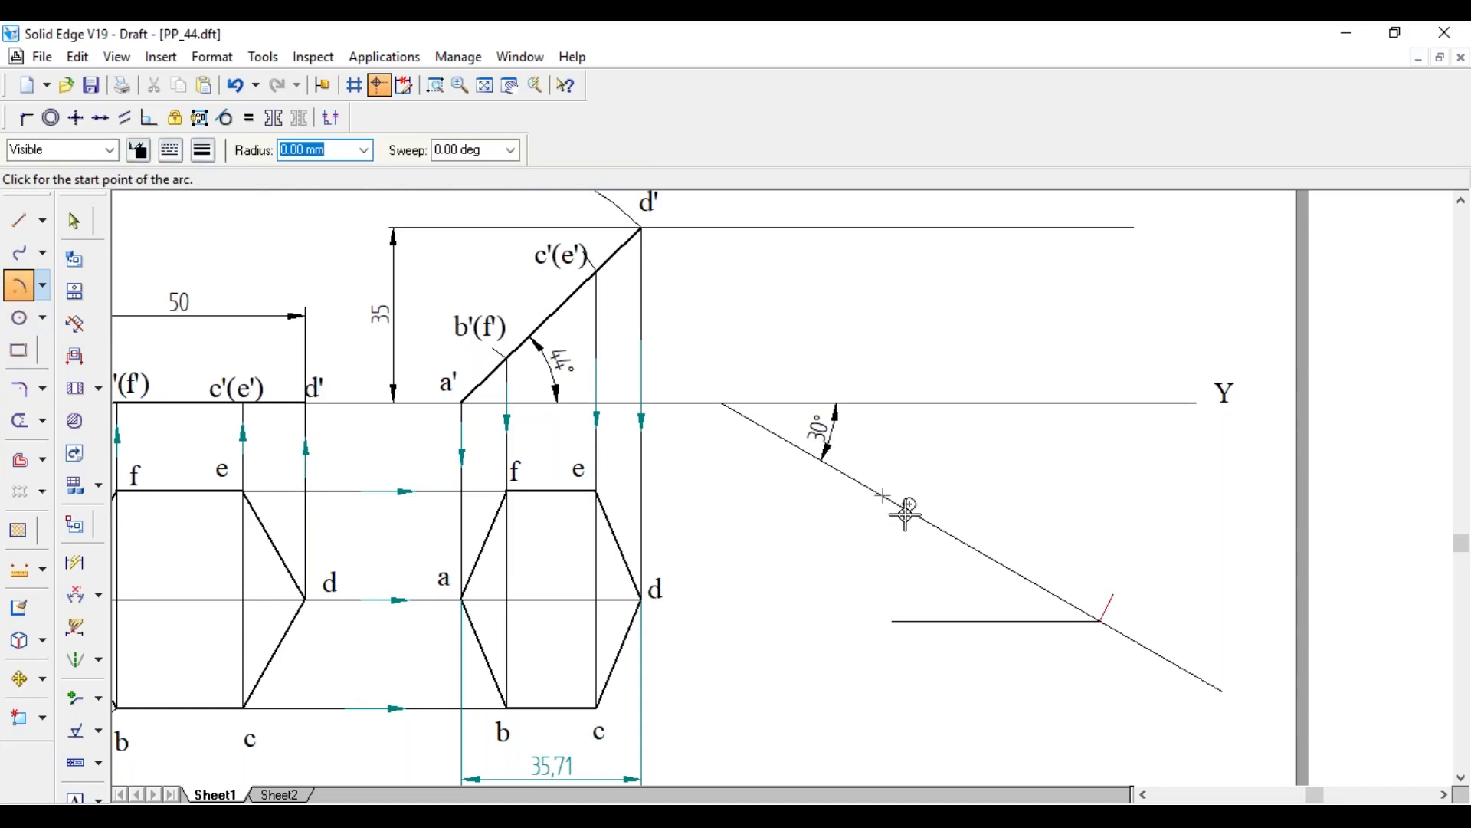
{"action": "type", "text": "35.71"}
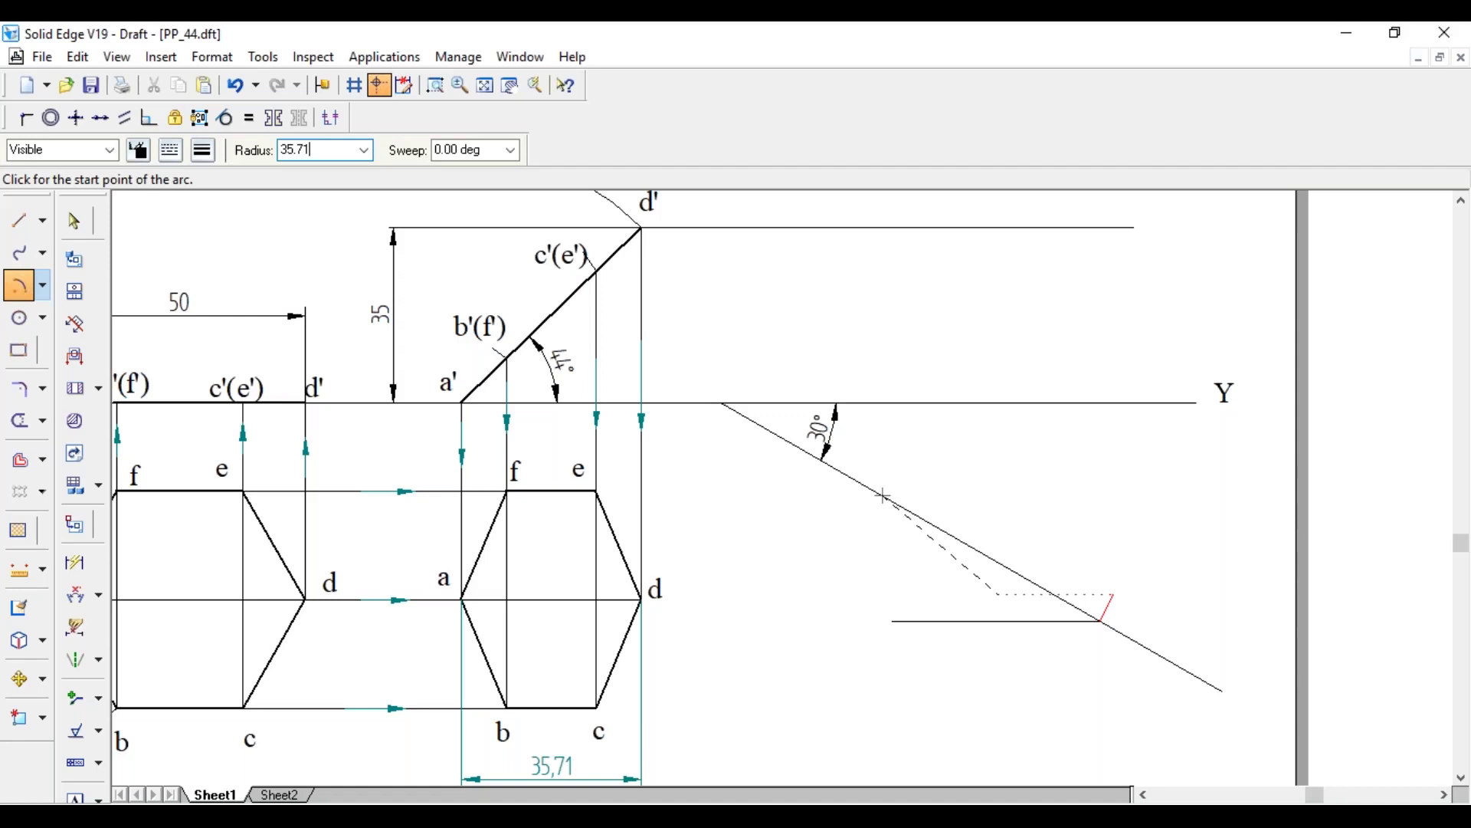
{"action": "key", "text": "Tab"}
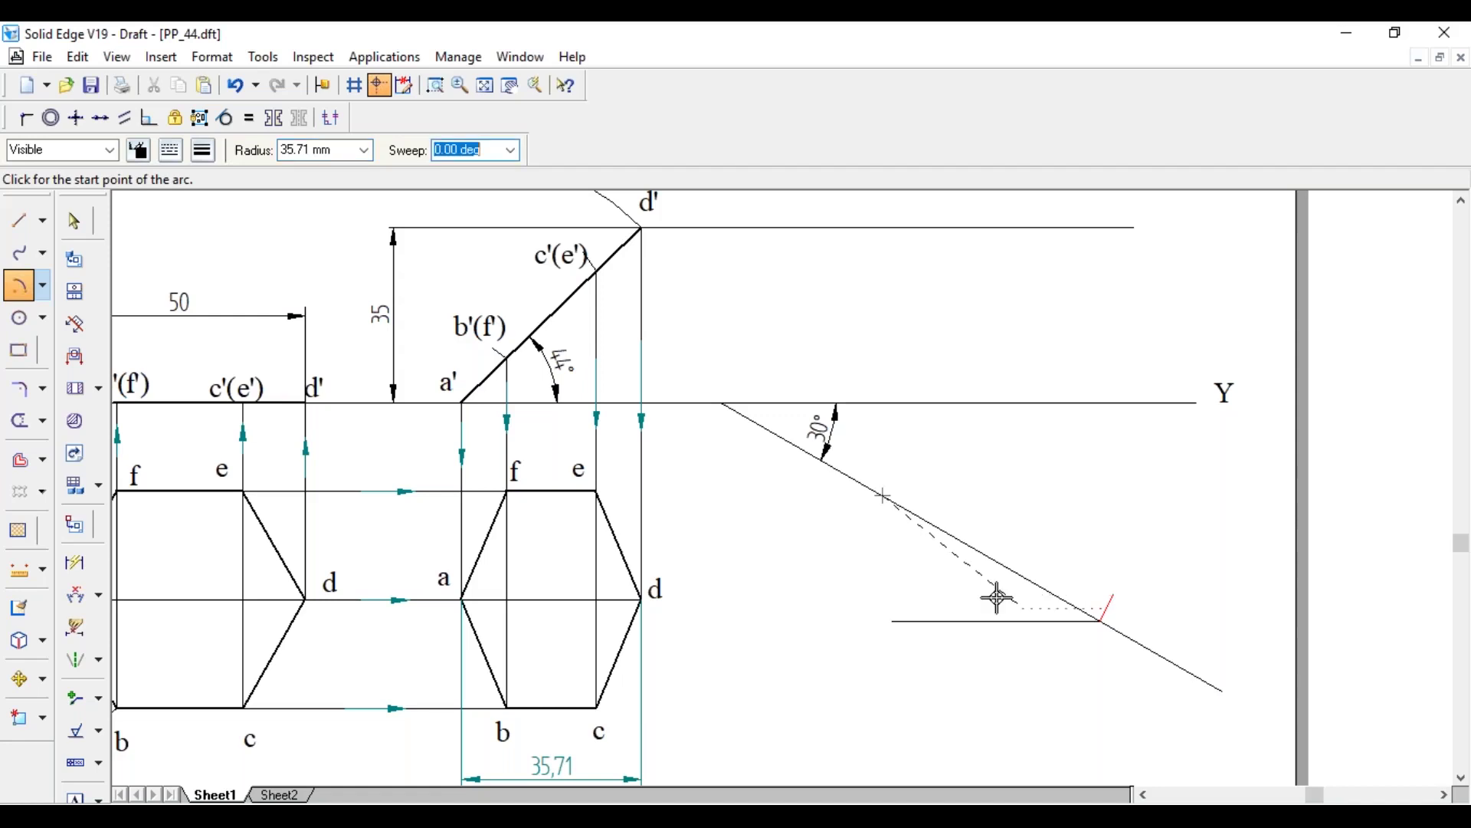
{"action": "left_click", "coordinate": [1012, 652]}
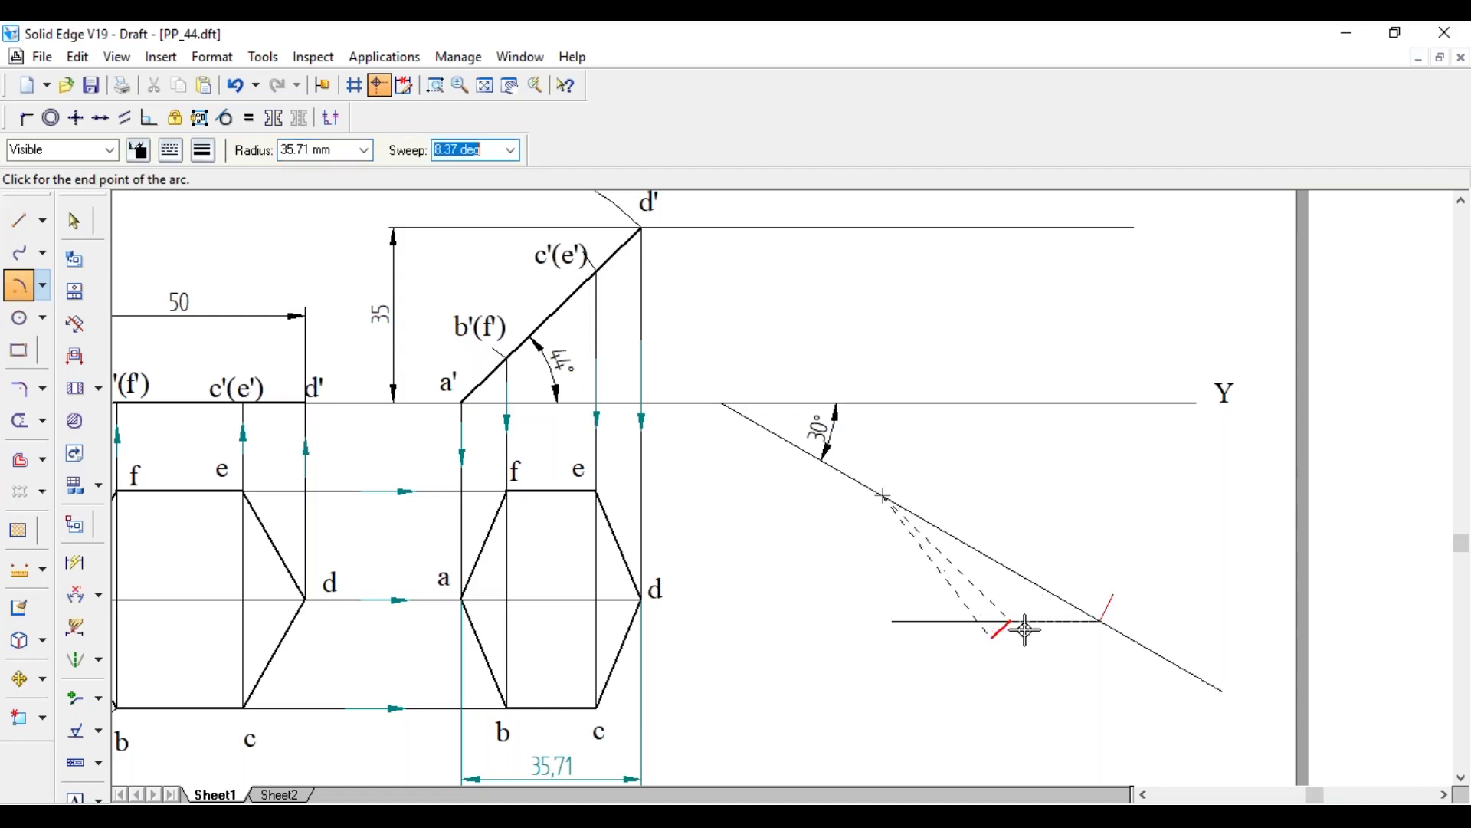
{"action": "left_click", "coordinate": [1031, 615]}
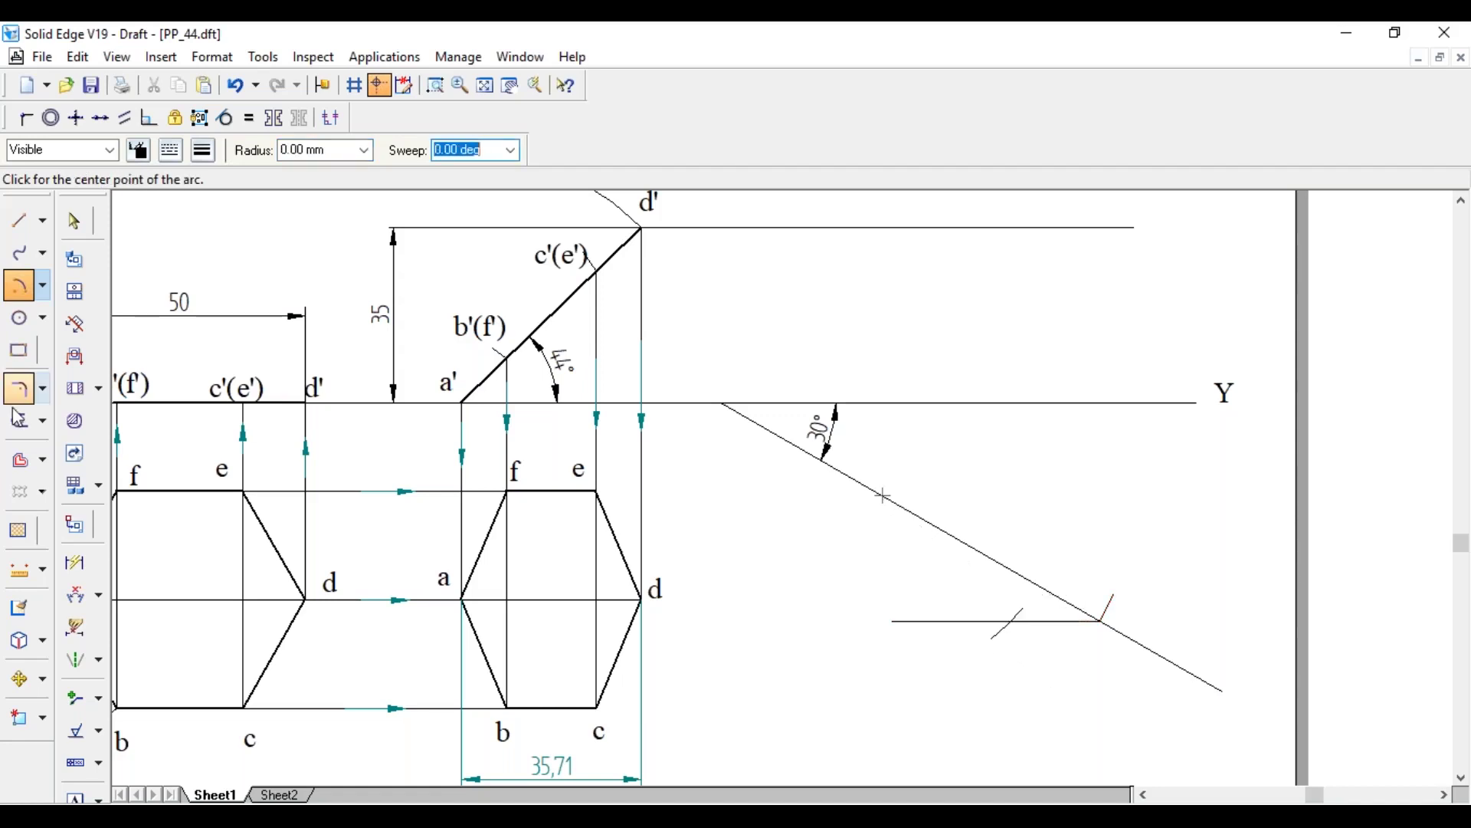
- Trim the part of the 35.71 mm arc that lies above the horizontal line
{"action": "left_click", "coordinate": [19, 420]}
{"action": "left_click", "coordinate": [1020, 612]}
{"action": "key", "text": "Escape"}
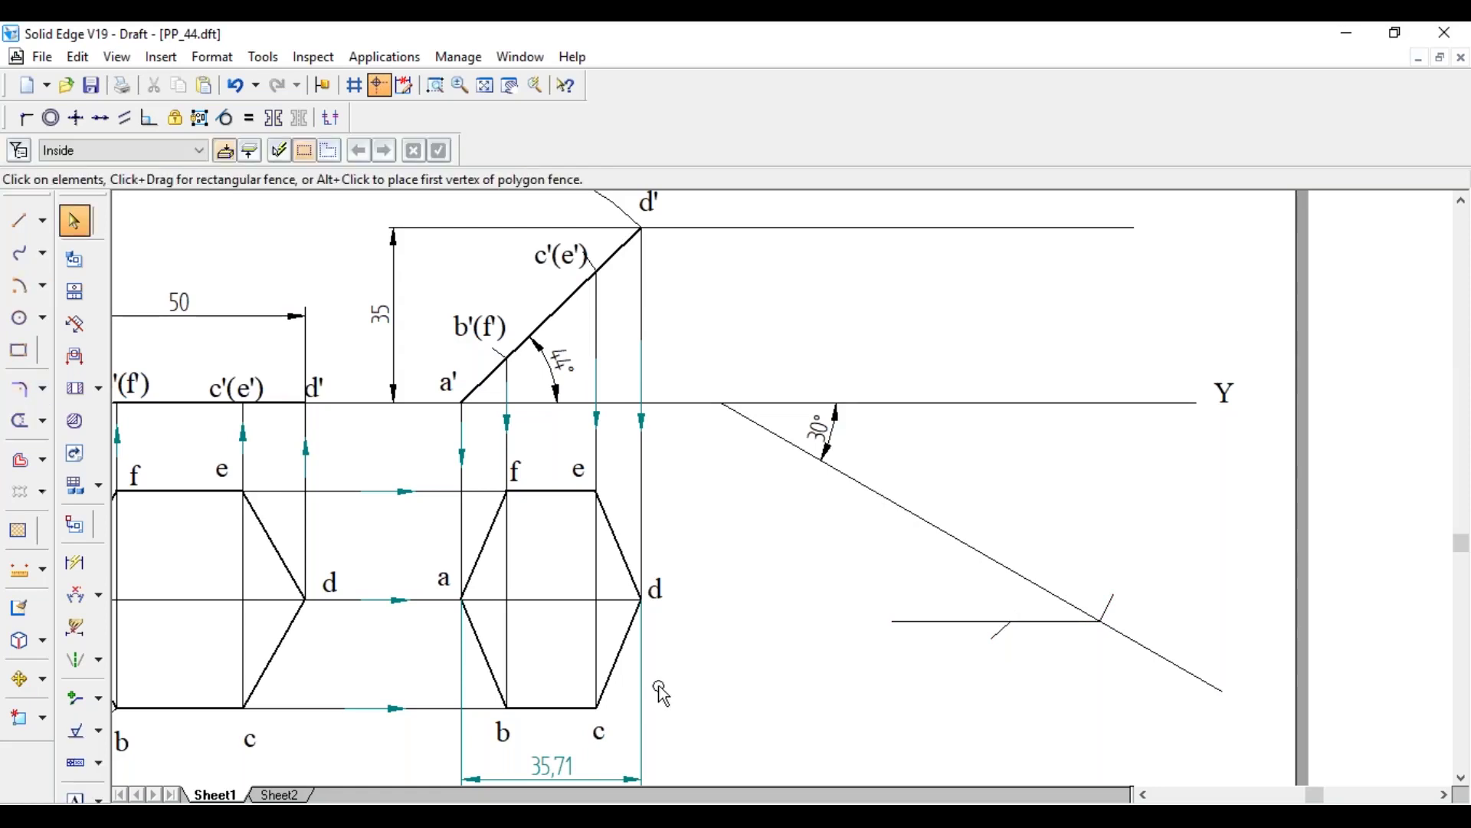
- Draw a line from the 35.71 mm arc's intersection with the horizontal line to the arc centre on the inclined line
{"action": "key", "text": "l"}
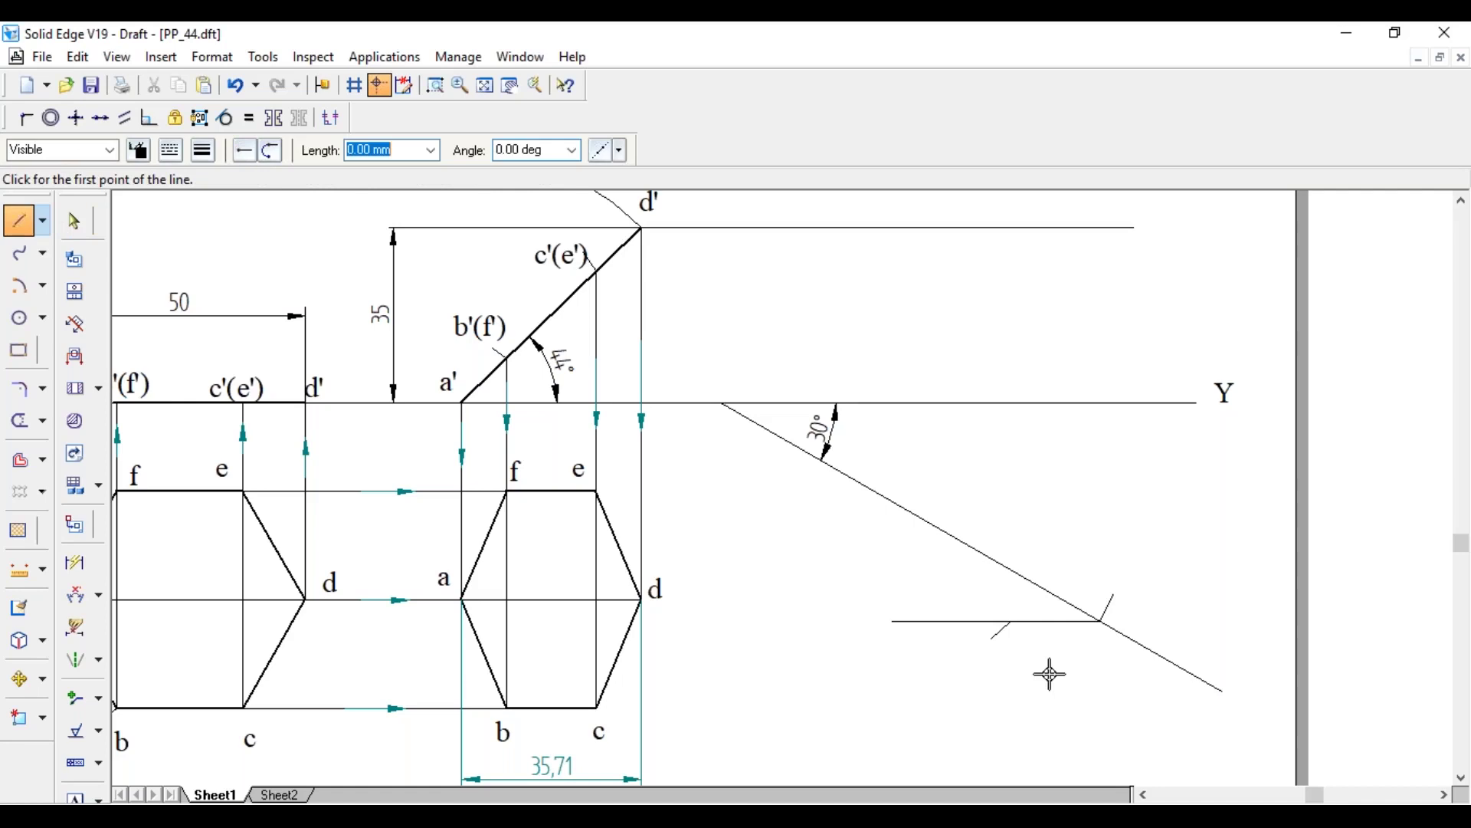
{"action": "left_click", "coordinate": [1011, 619]}
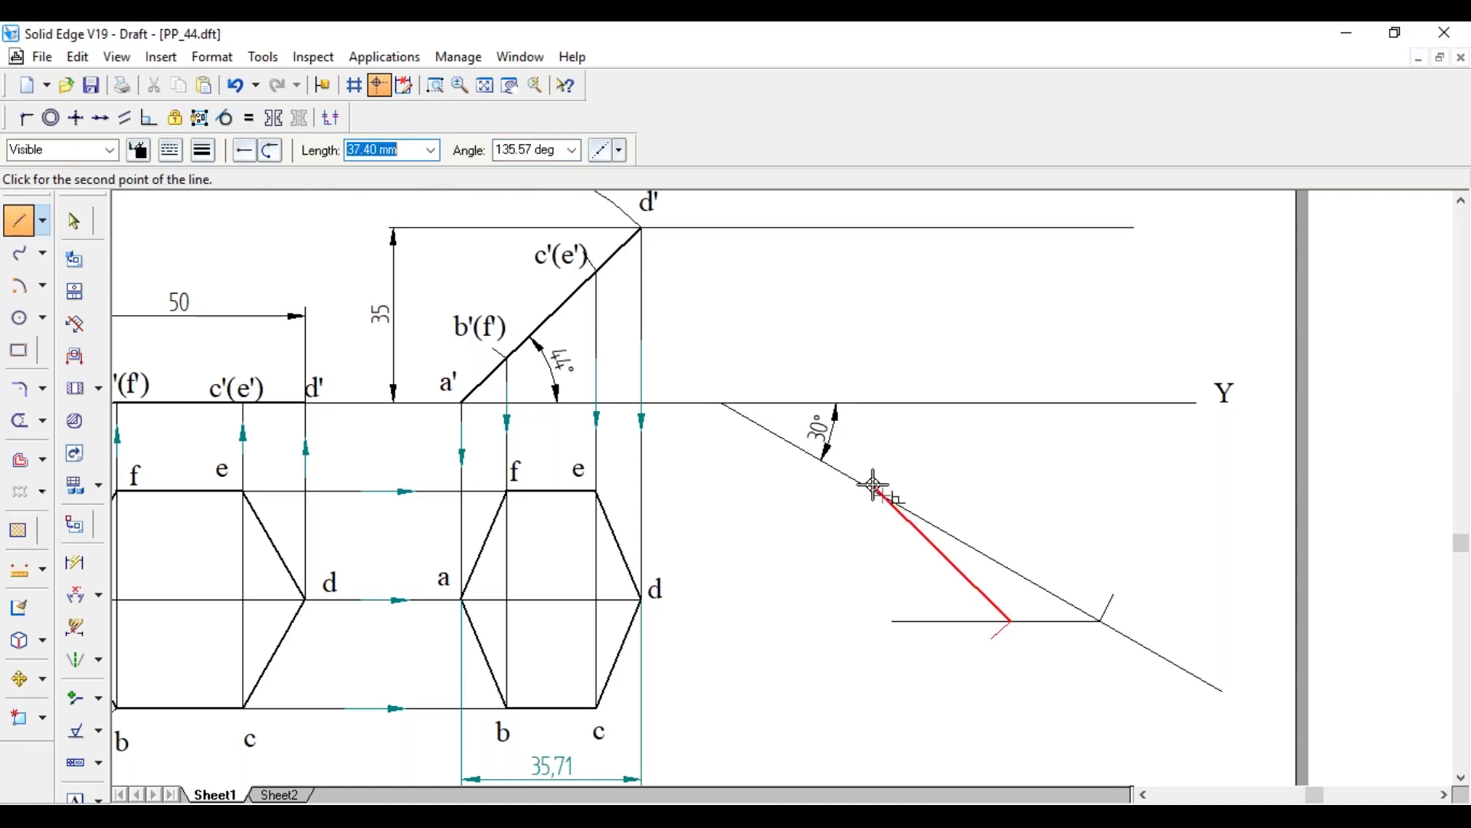
{"action": "left_click", "coordinate": [884, 494]}
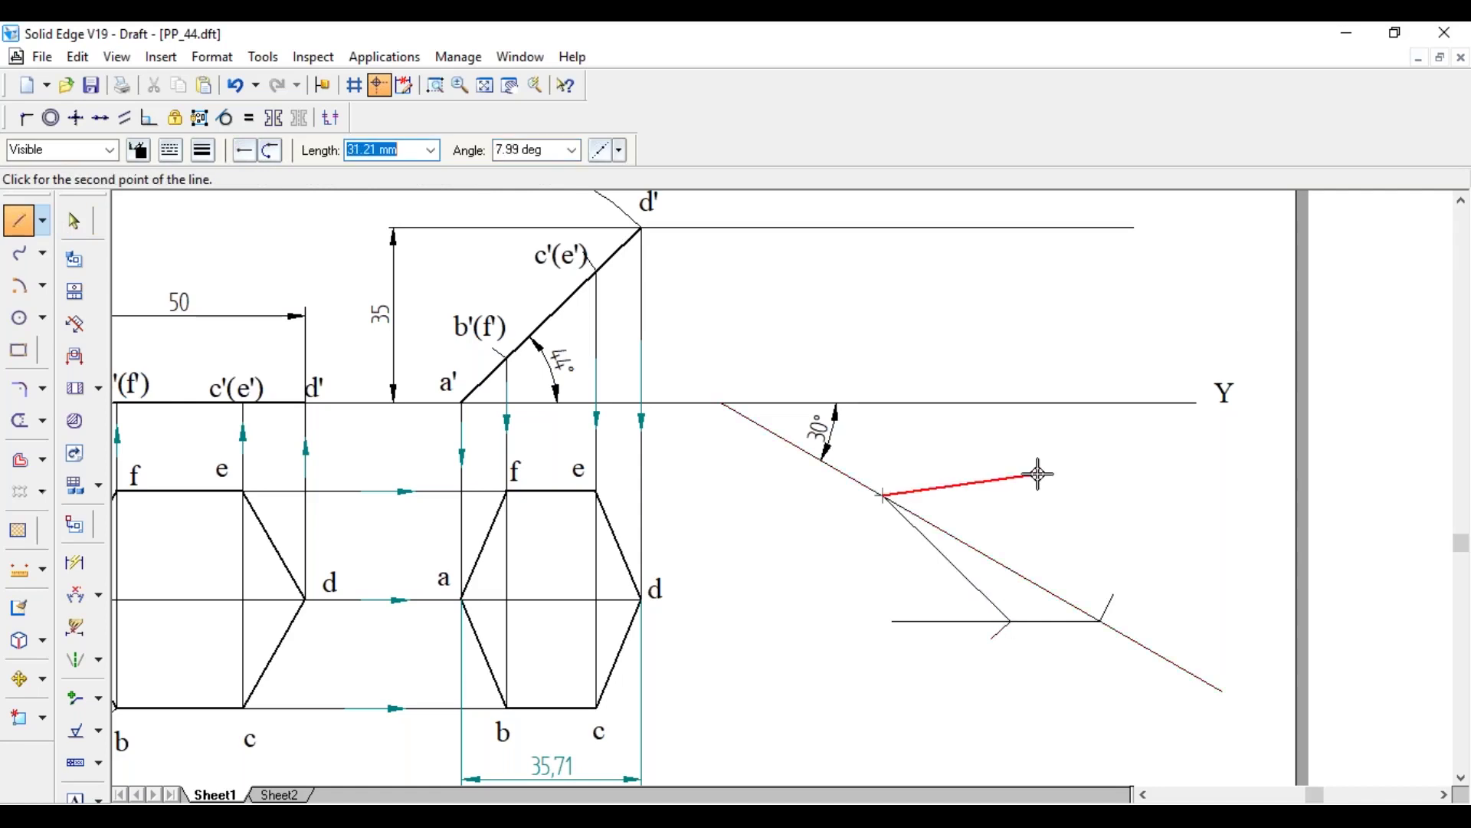
{"action": "key", "text": "Escape"}
{"action": "key", "text": "Escape"}
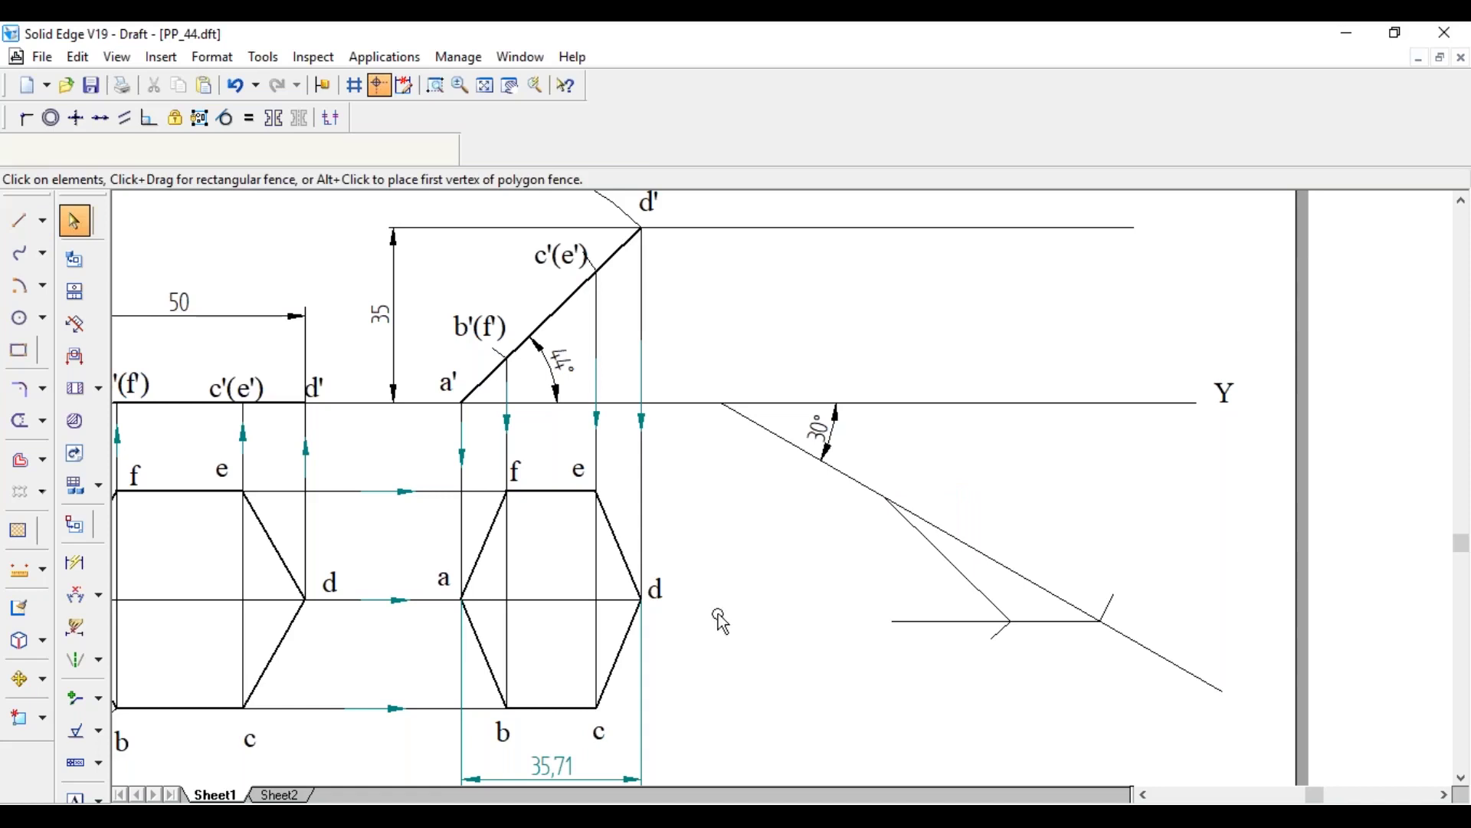
- Copy the labels d and a from the second top view to the lower and upper ends of the new line
{"action": "left_click_drag", "start_coordinate": [718, 614], "coordinate": [1012, 640], "text": "ctrl"}
{"action": "left_click_drag", "start_coordinate": [444, 574], "coordinate": [897, 469], "text": "ctrl"}
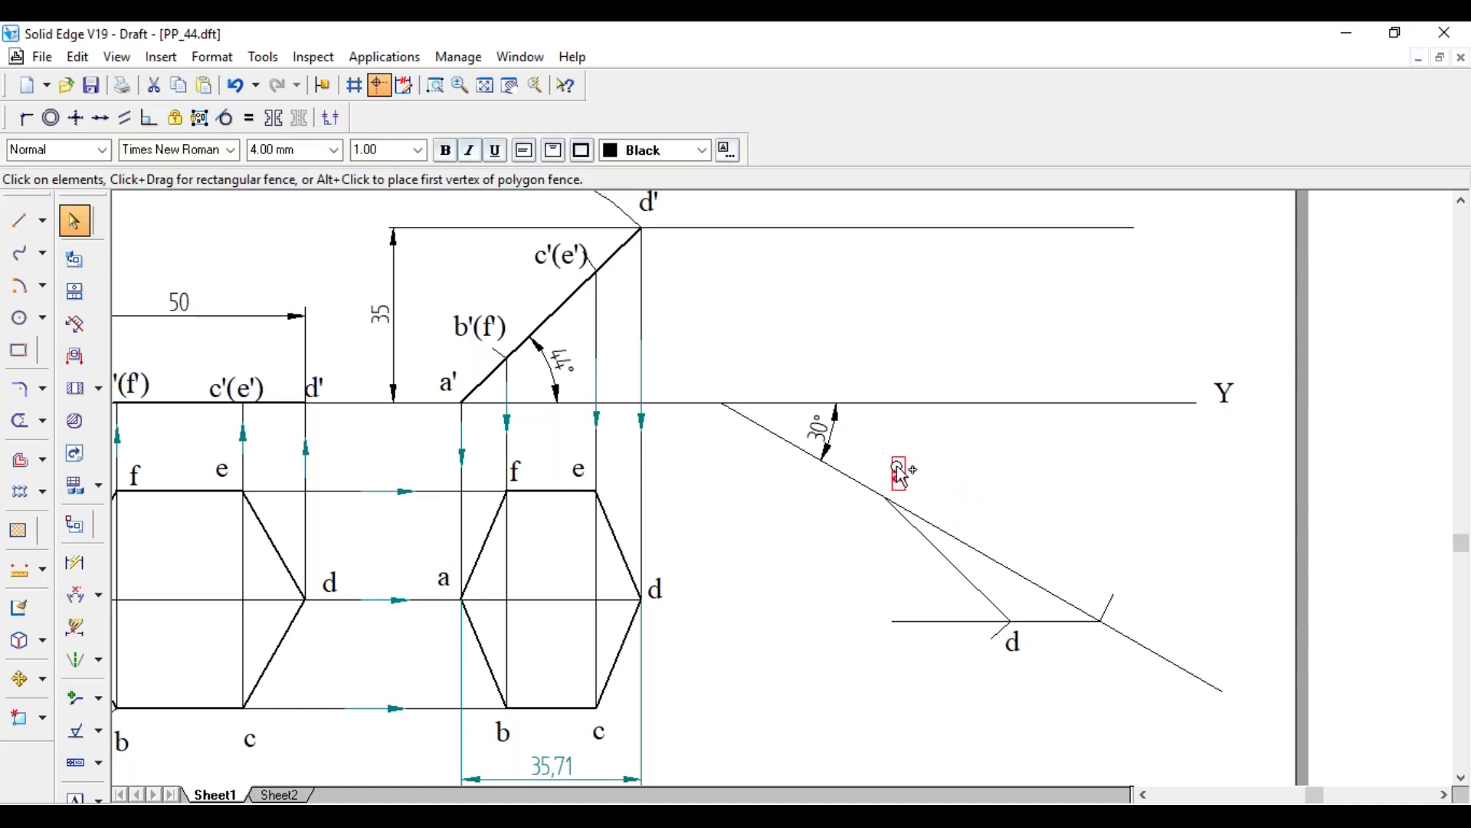
{"action": "left_click", "coordinate": [911, 693]}
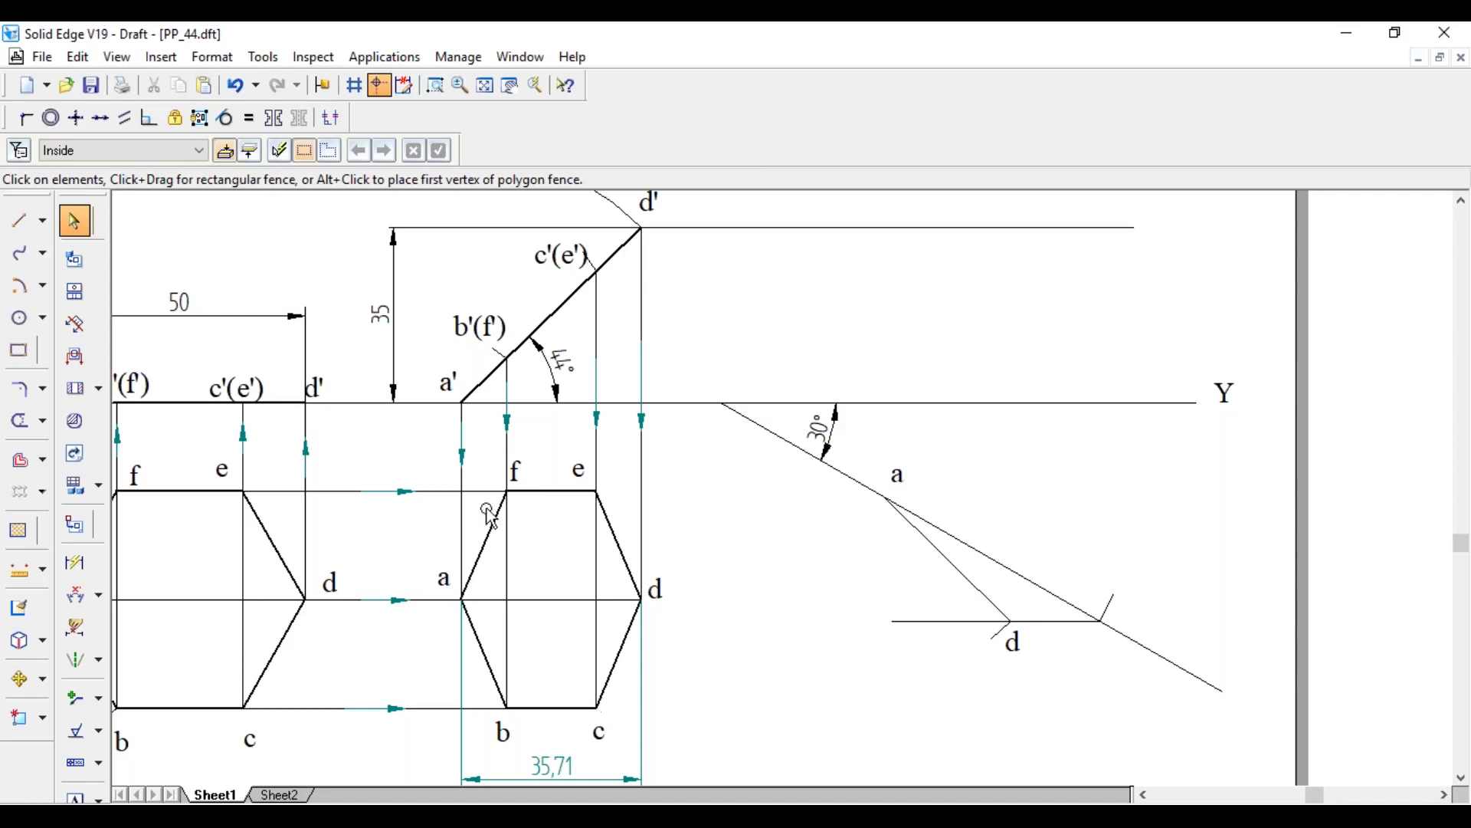
{"action": "left_click", "coordinate": [511, 574]}
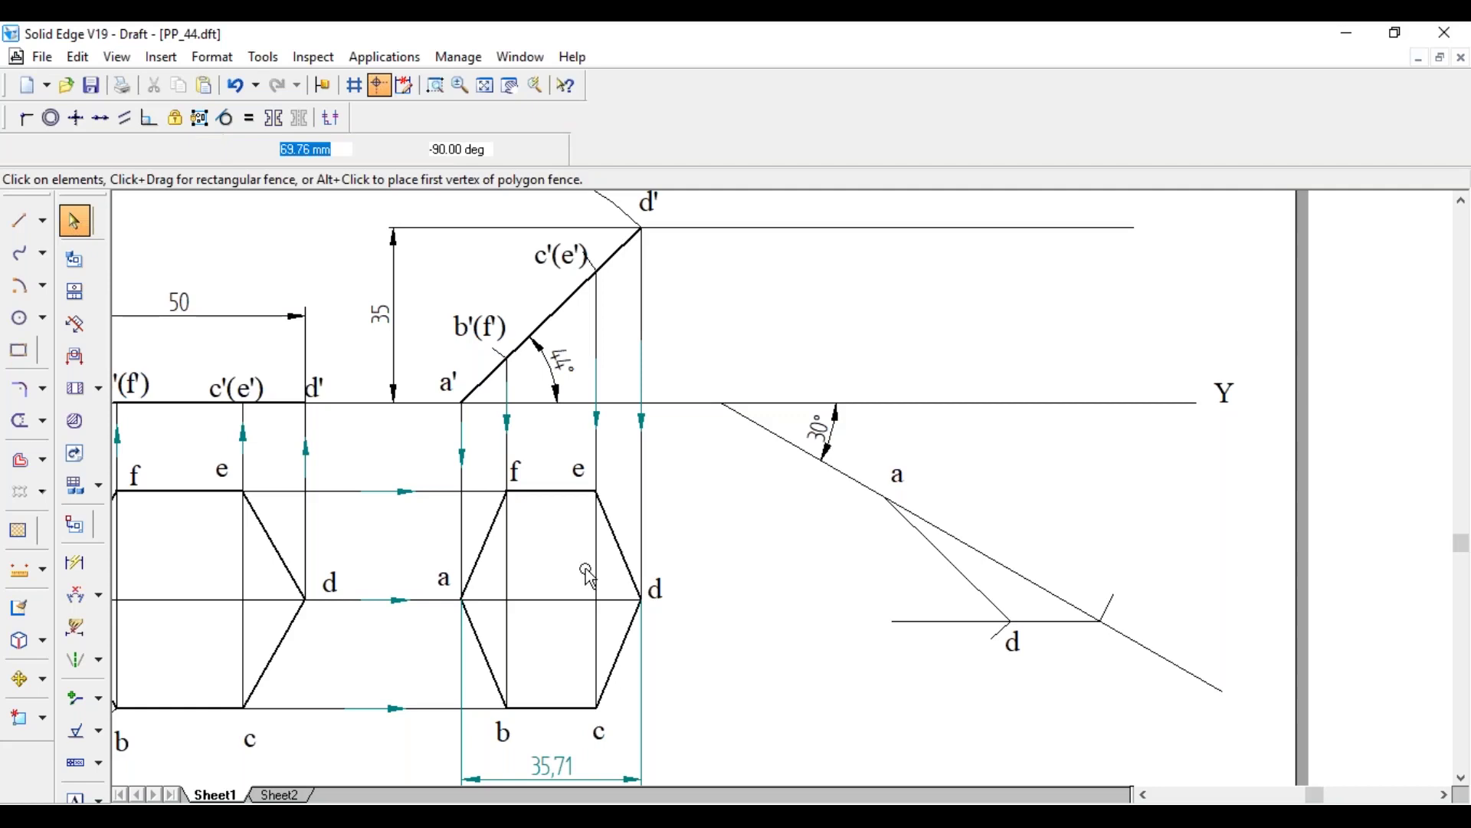
{"action": "left_click", "coordinate": [591, 529]}
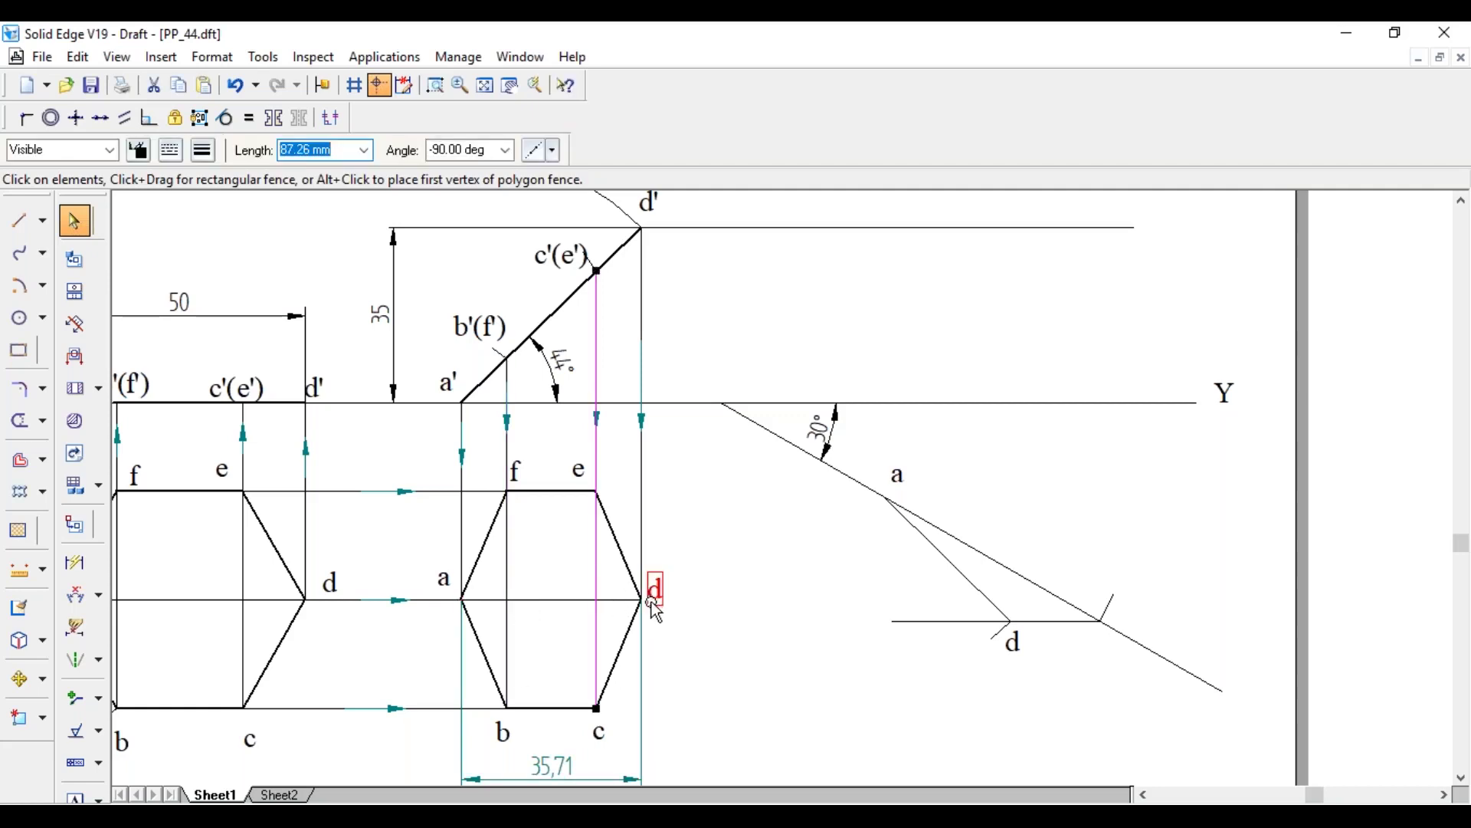
{"action": "left_click", "coordinate": [753, 630]}
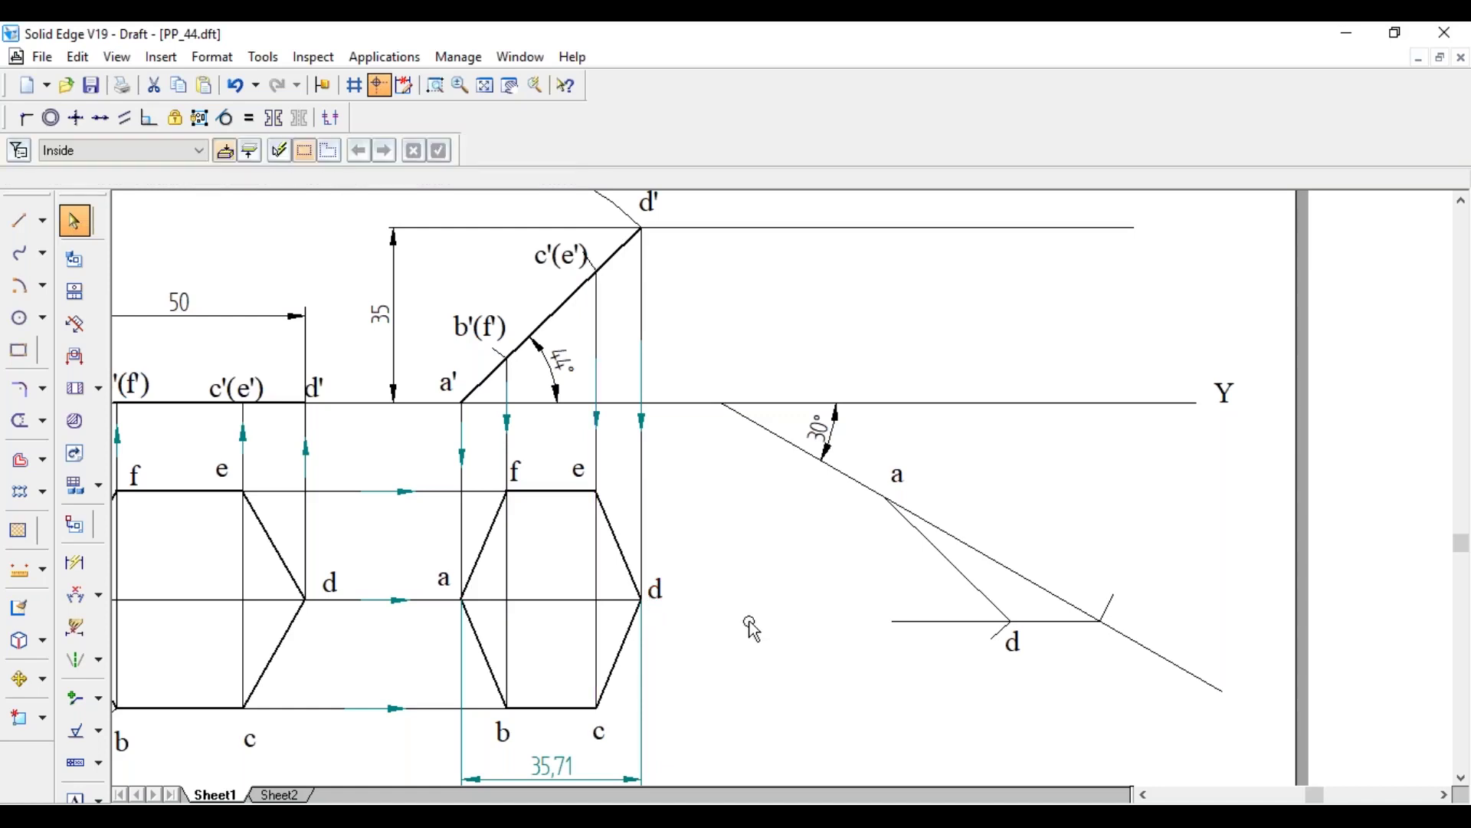
- Dimension the horizontal distances from a to line fb and from line ec to d in the second top view
{"action": "left_click", "coordinate": [74, 563]}
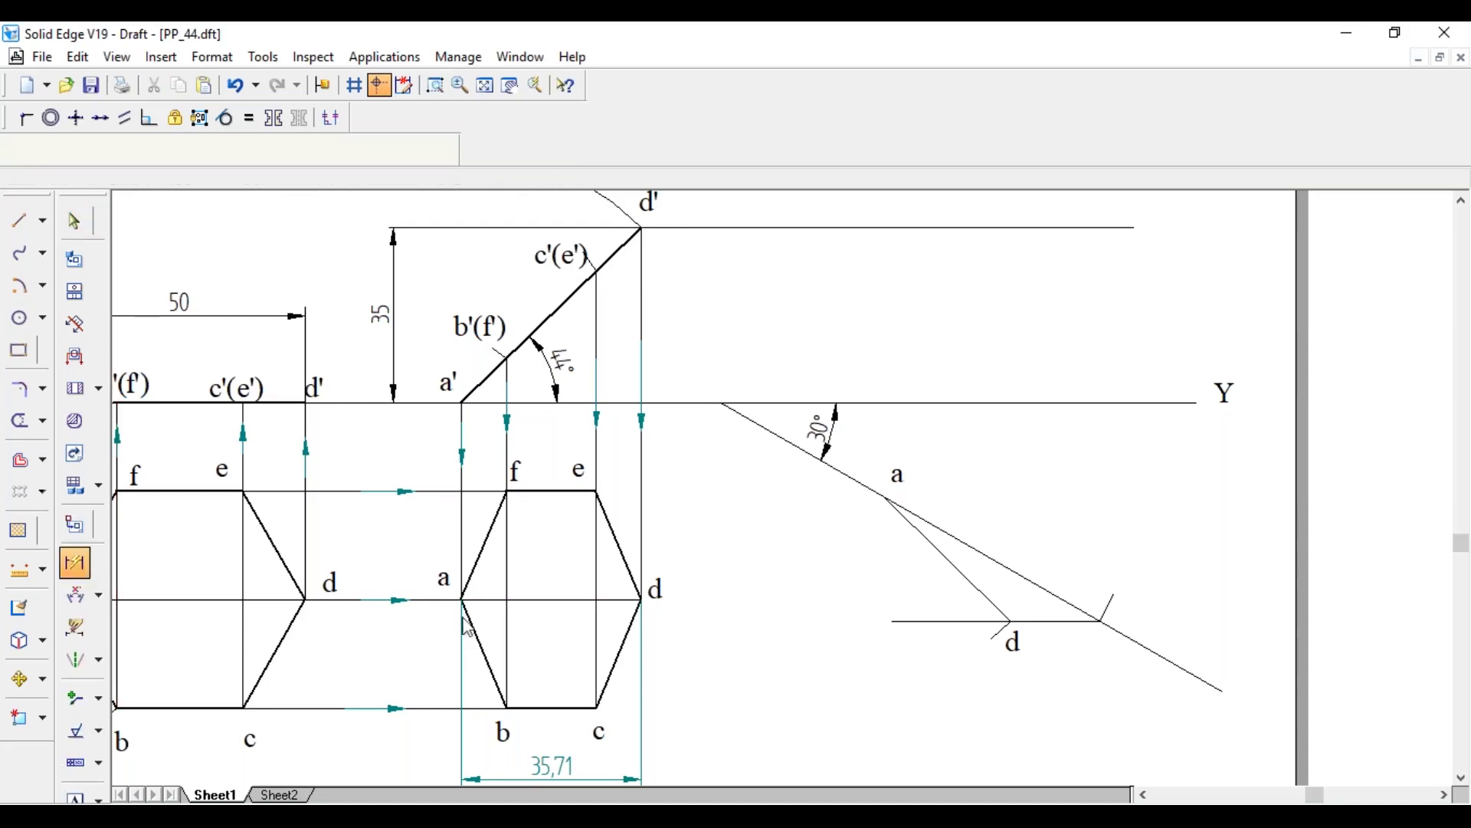
{"action": "left_click", "coordinate": [462, 539]}
{"action": "left_click", "coordinate": [517, 509]}
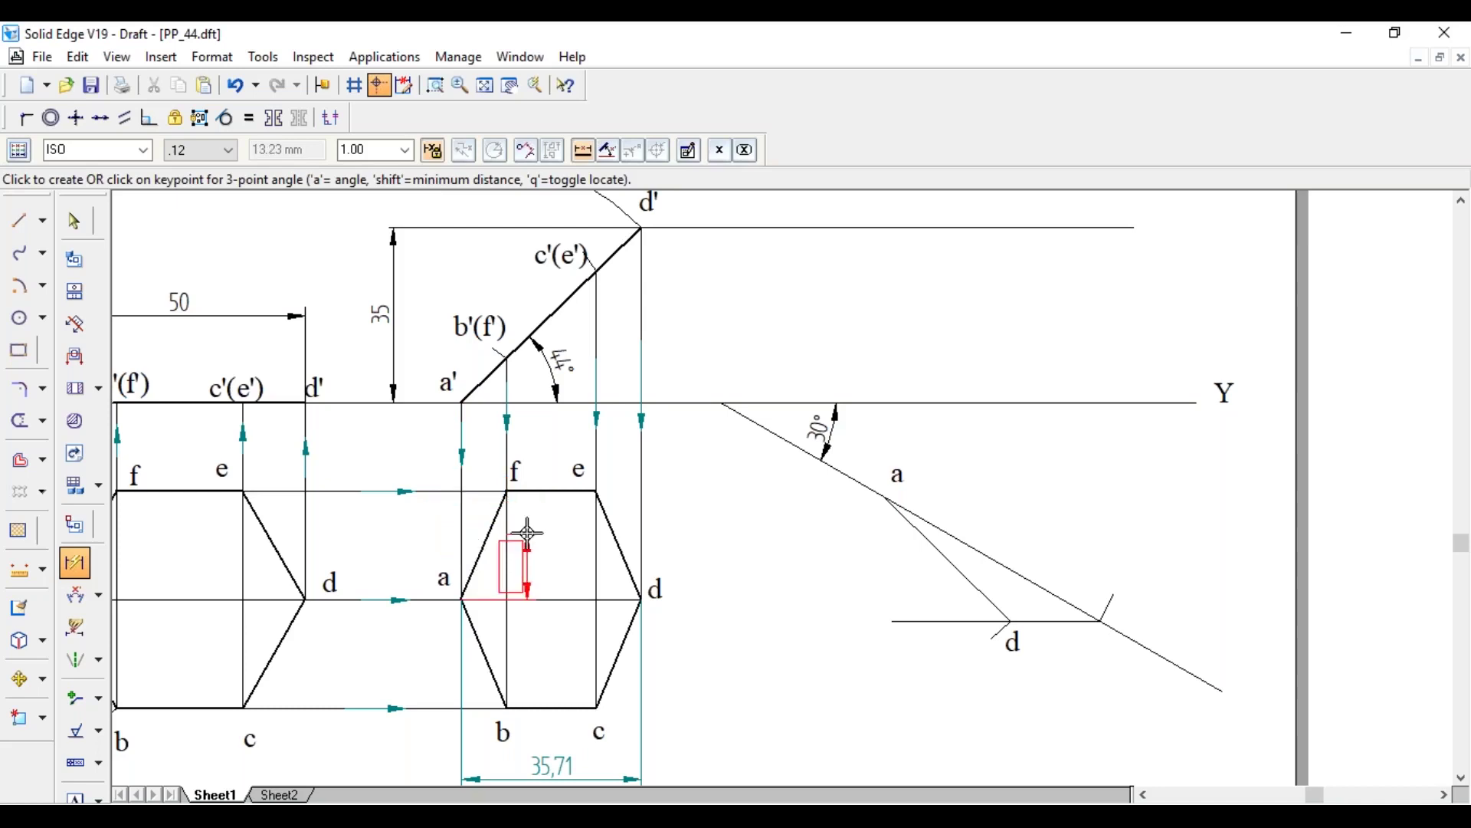
{"action": "left_click", "coordinate": [485, 526]}
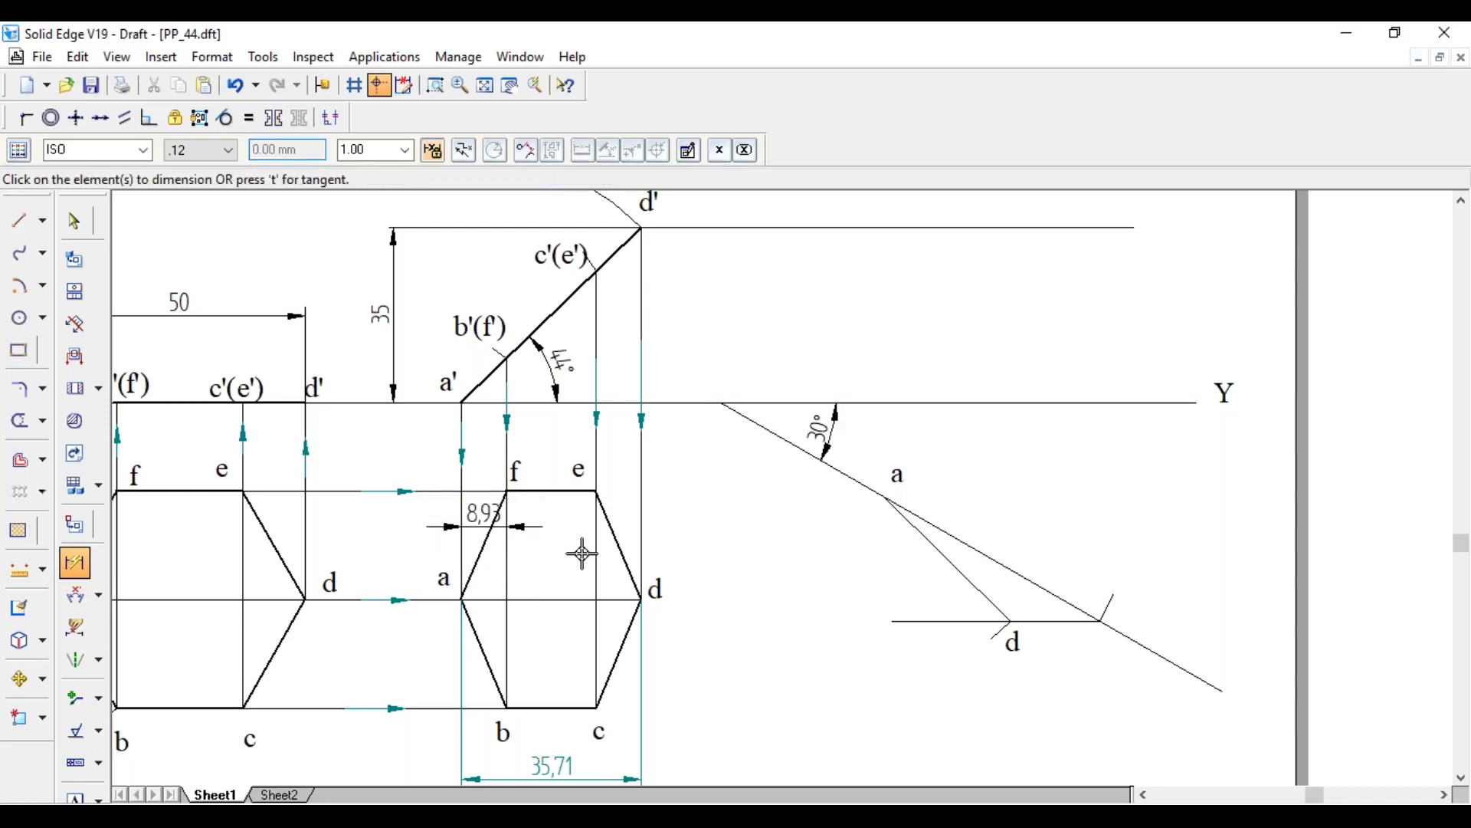
{"action": "left_click", "coordinate": [591, 547]}
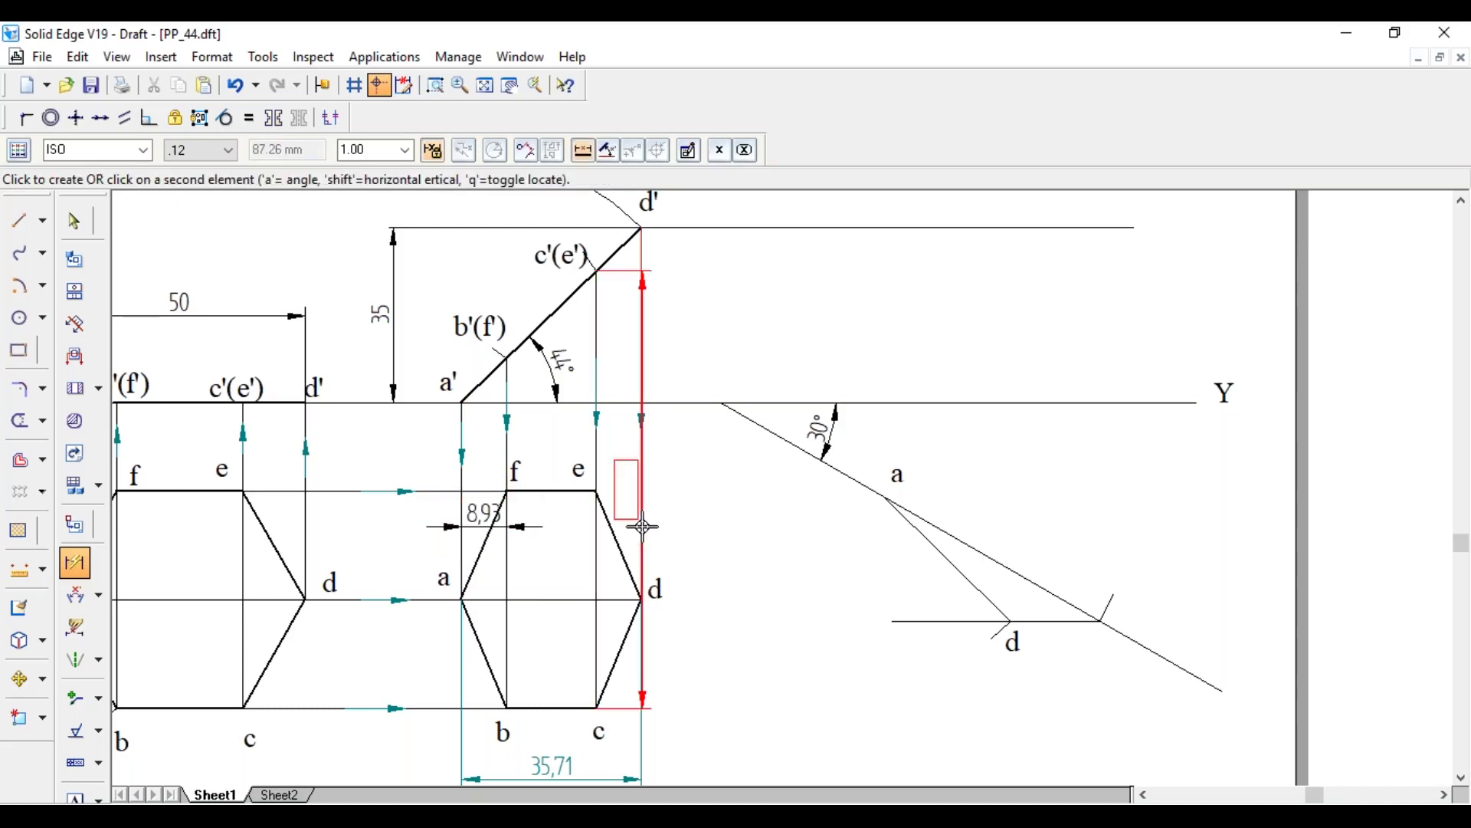
{"action": "left_click", "coordinate": [641, 524]}
{"action": "left_click", "coordinate": [677, 526]}
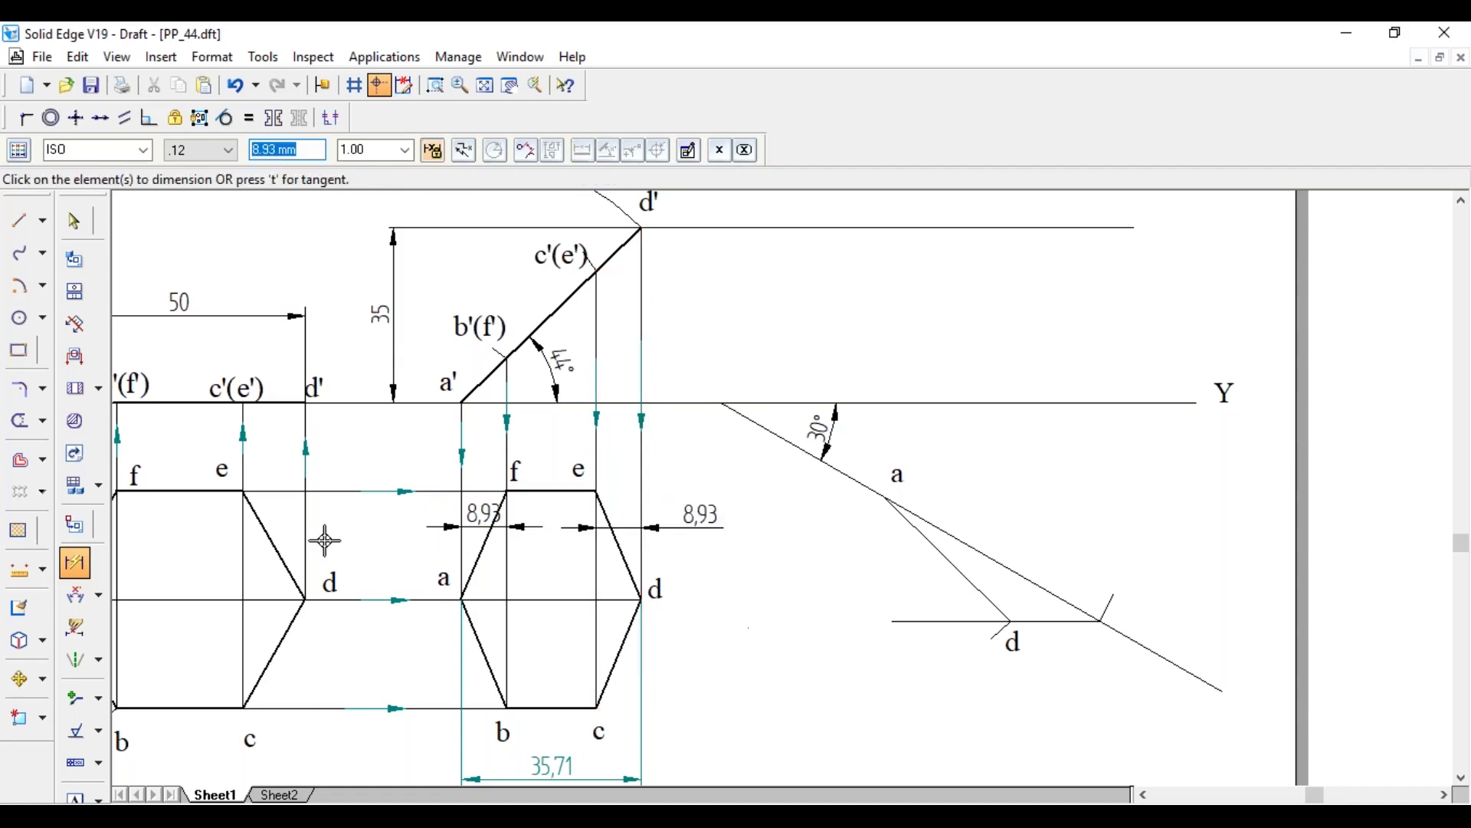
- Draw a short 8.93 mm radius arc centred on point d, crossing line ad of the final top view
{"action": "left_click", "coordinate": [31, 288]}
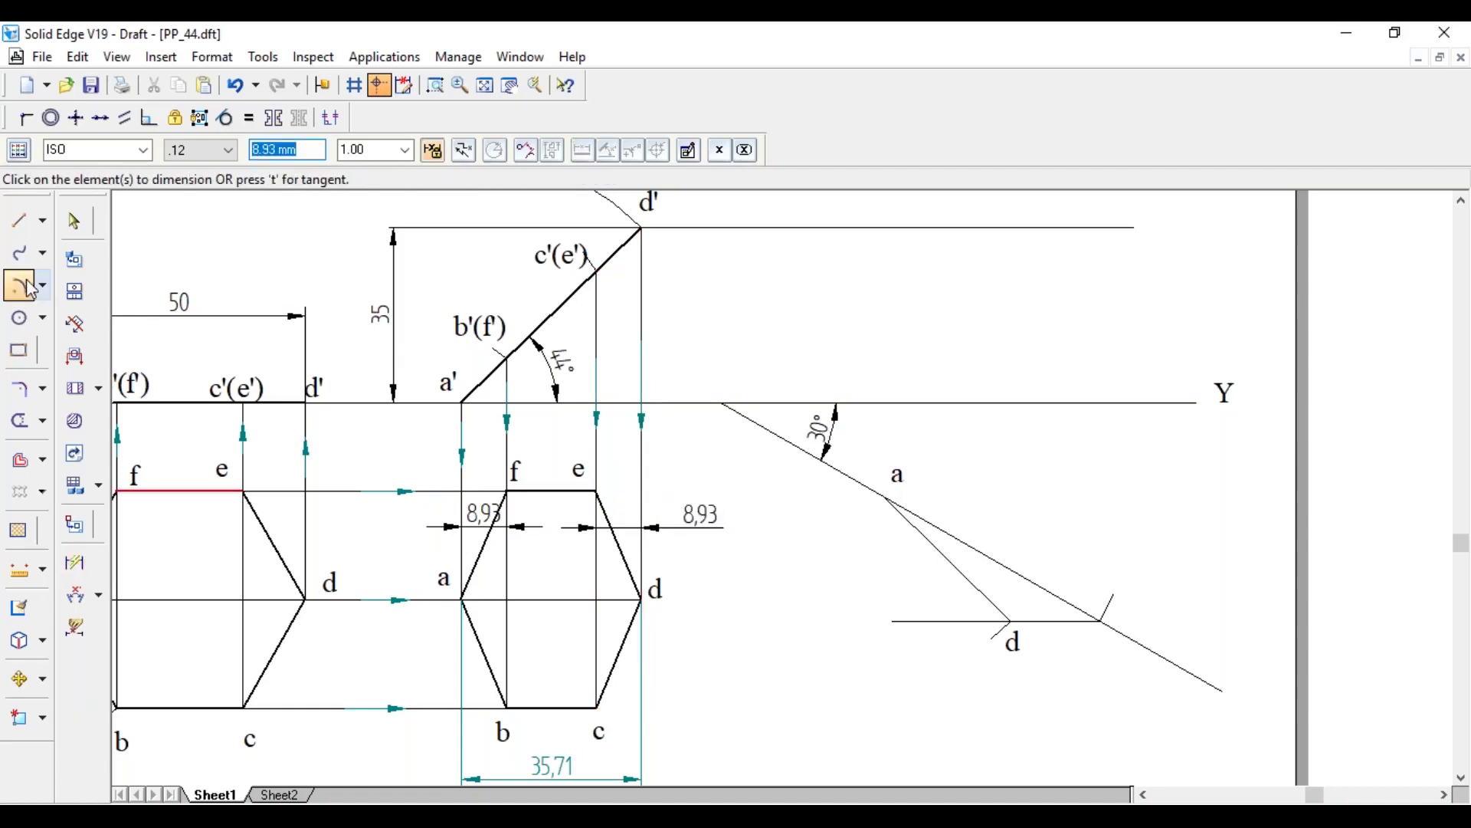
{"action": "left_click", "coordinate": [1008, 617]}
{"action": "type", "text": "8.93"}
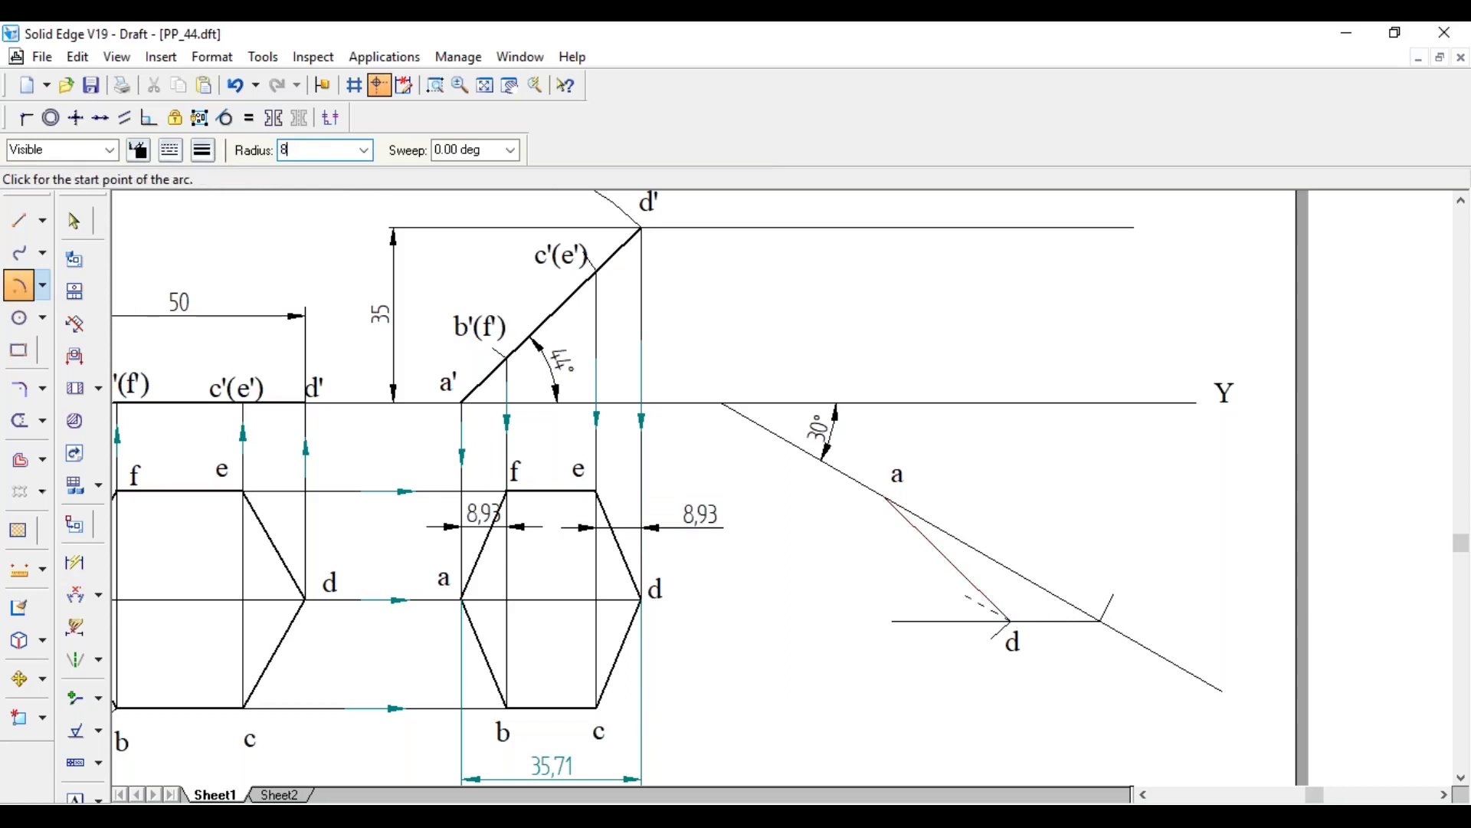
{"action": "key", "text": "Tab"}
{"action": "left_click", "coordinate": [958, 595]}
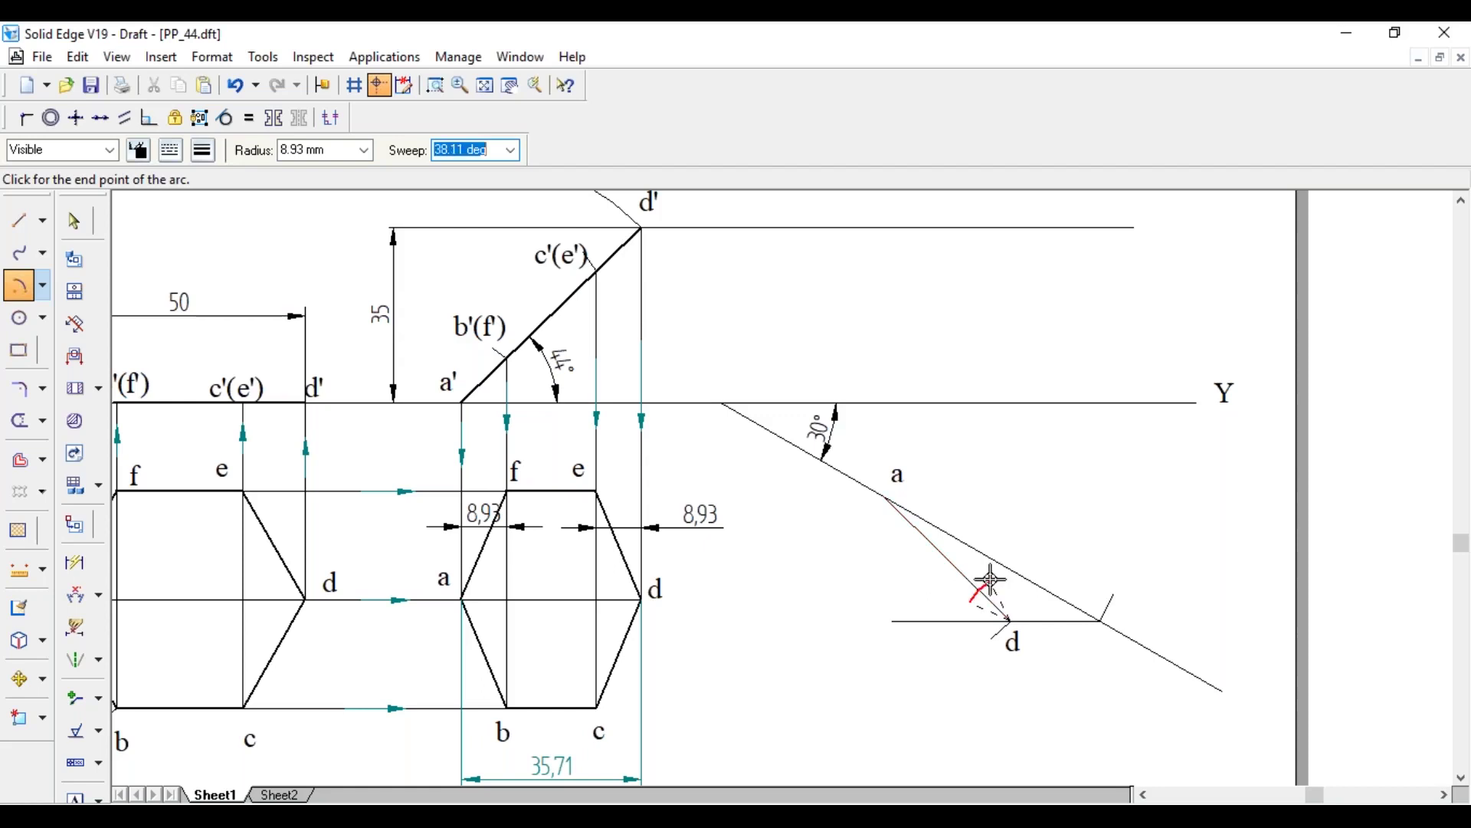
{"action": "left_click", "coordinate": [990, 580]}
- Draw a short 8.93 mm radius arc centred on point a, crossing line ad of the final top view
{"action": "left_click", "coordinate": [883, 496]}
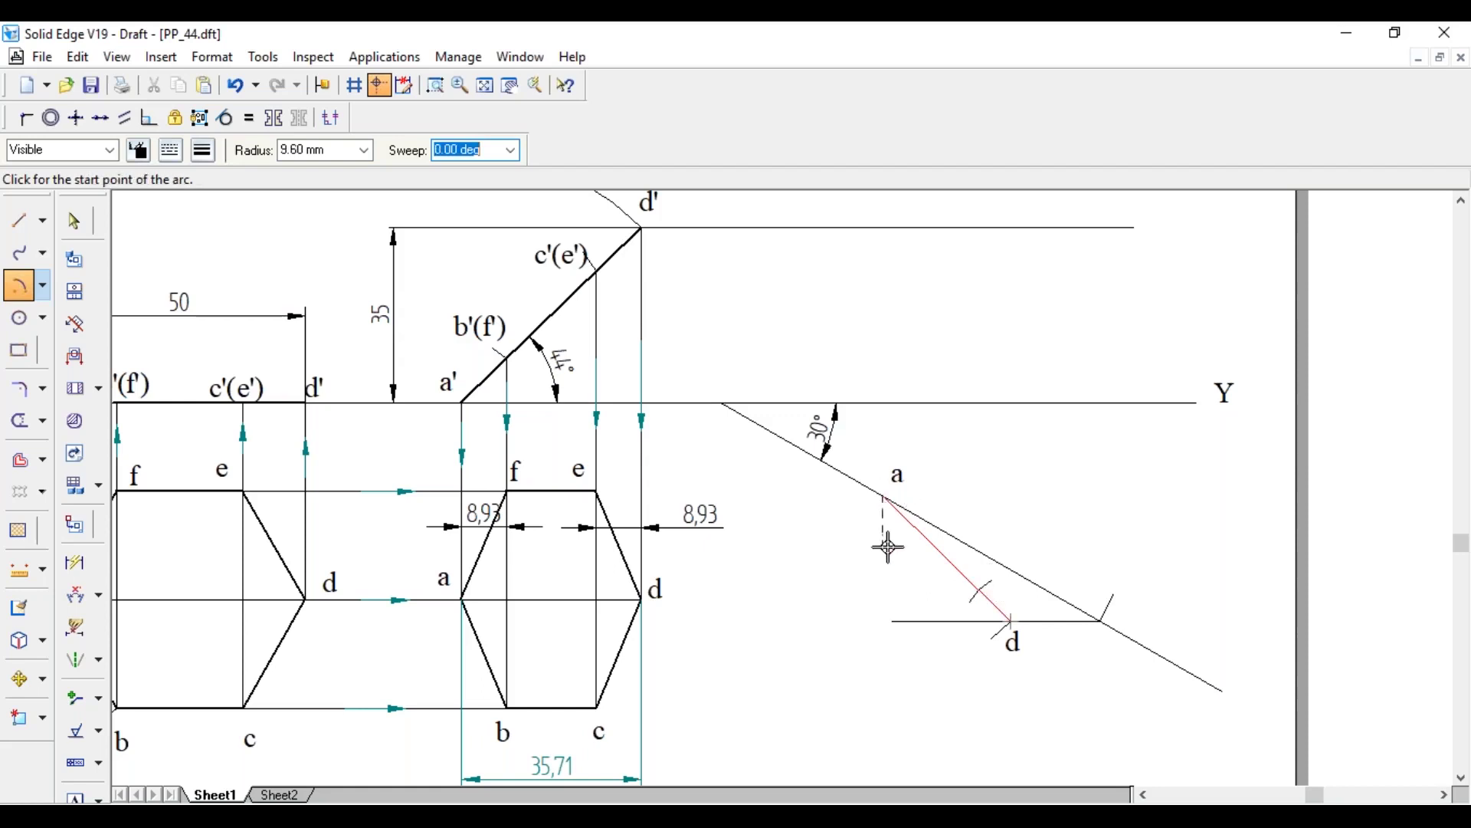
{"action": "type", "text": "8.93"}
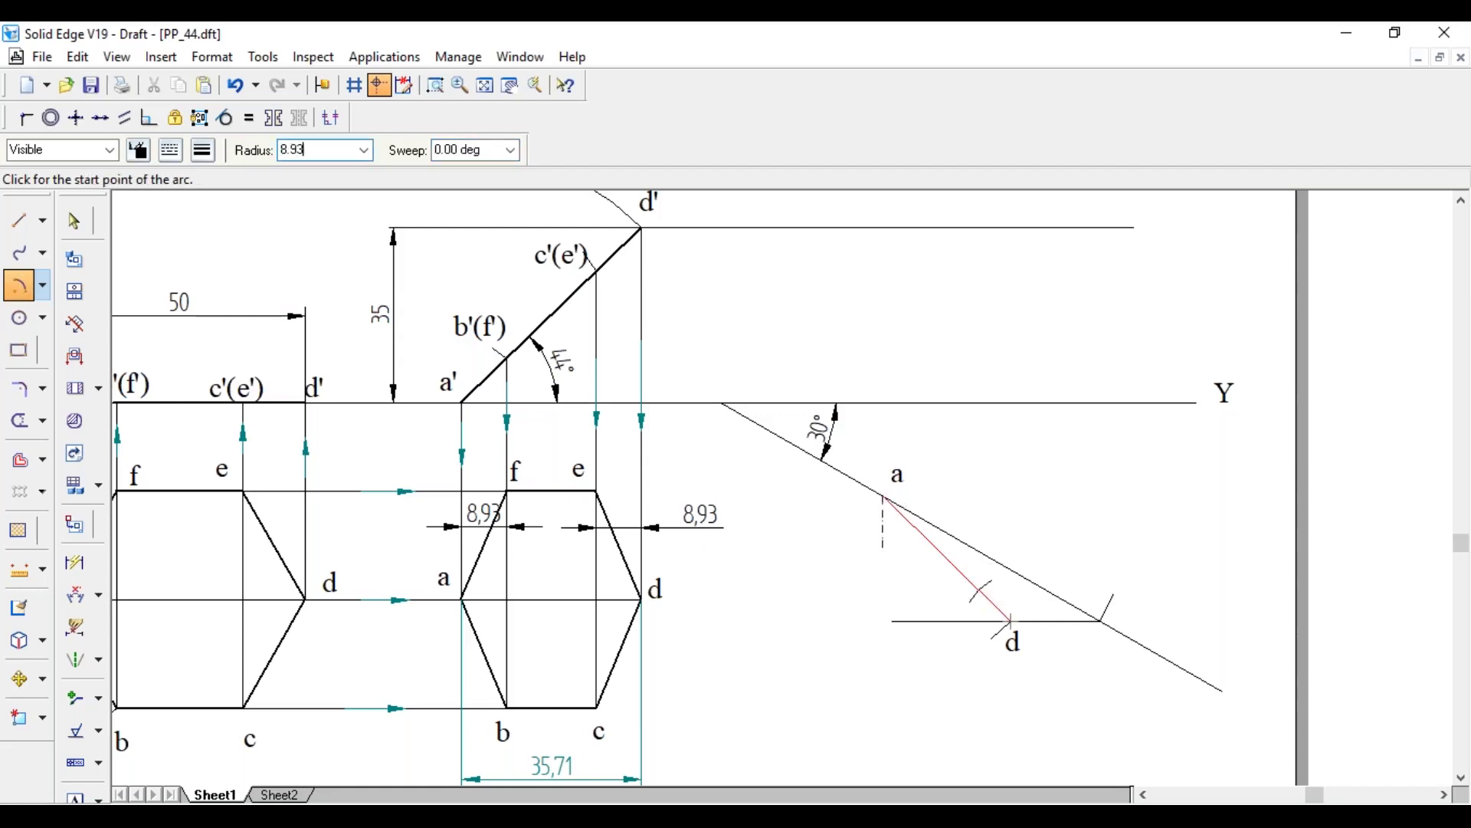
{"action": "key", "text": "Tab"}
{"action": "left_click", "coordinate": [920, 540]}
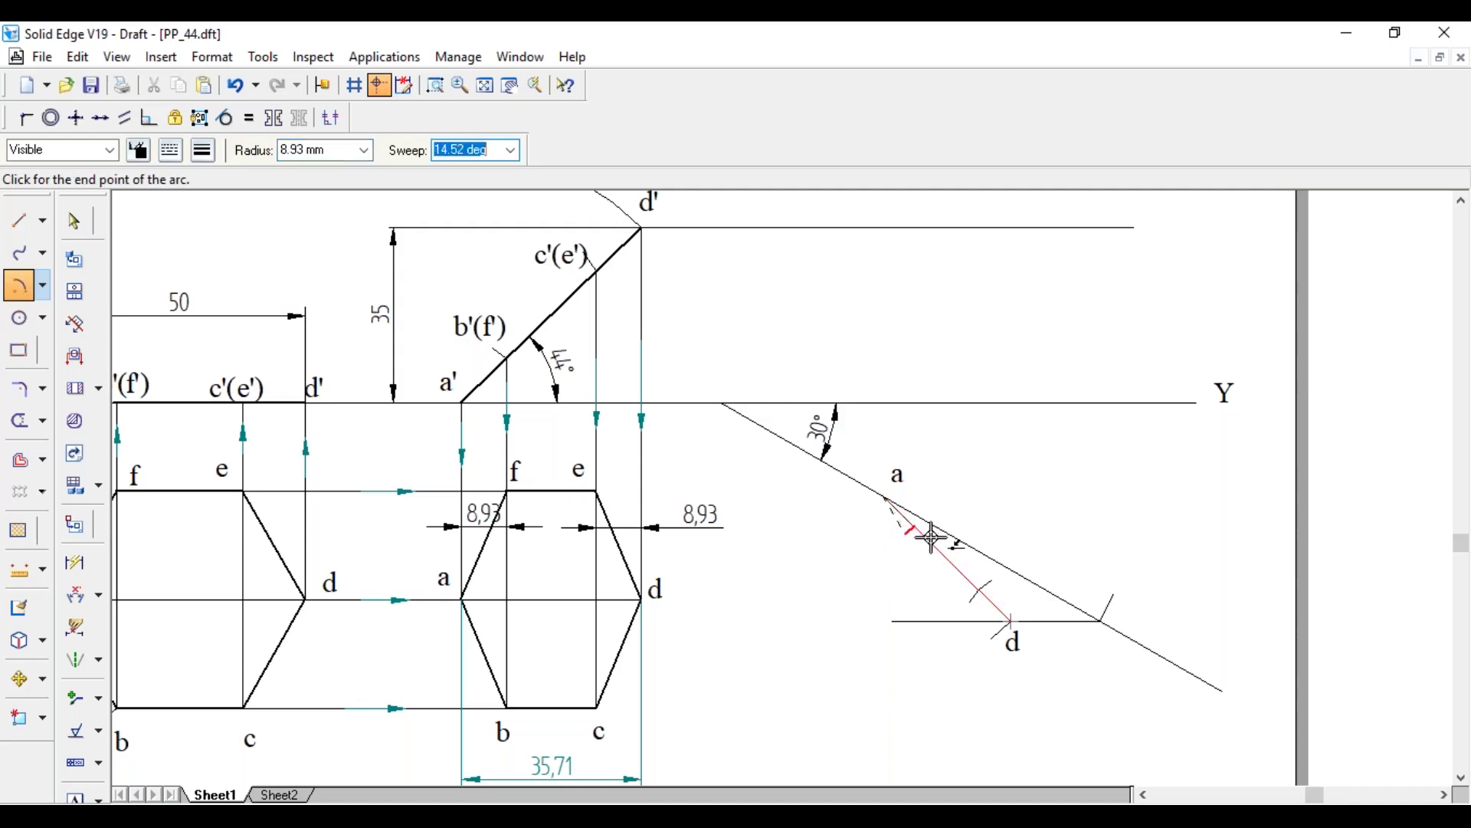
{"action": "left_click", "coordinate": [941, 525]}
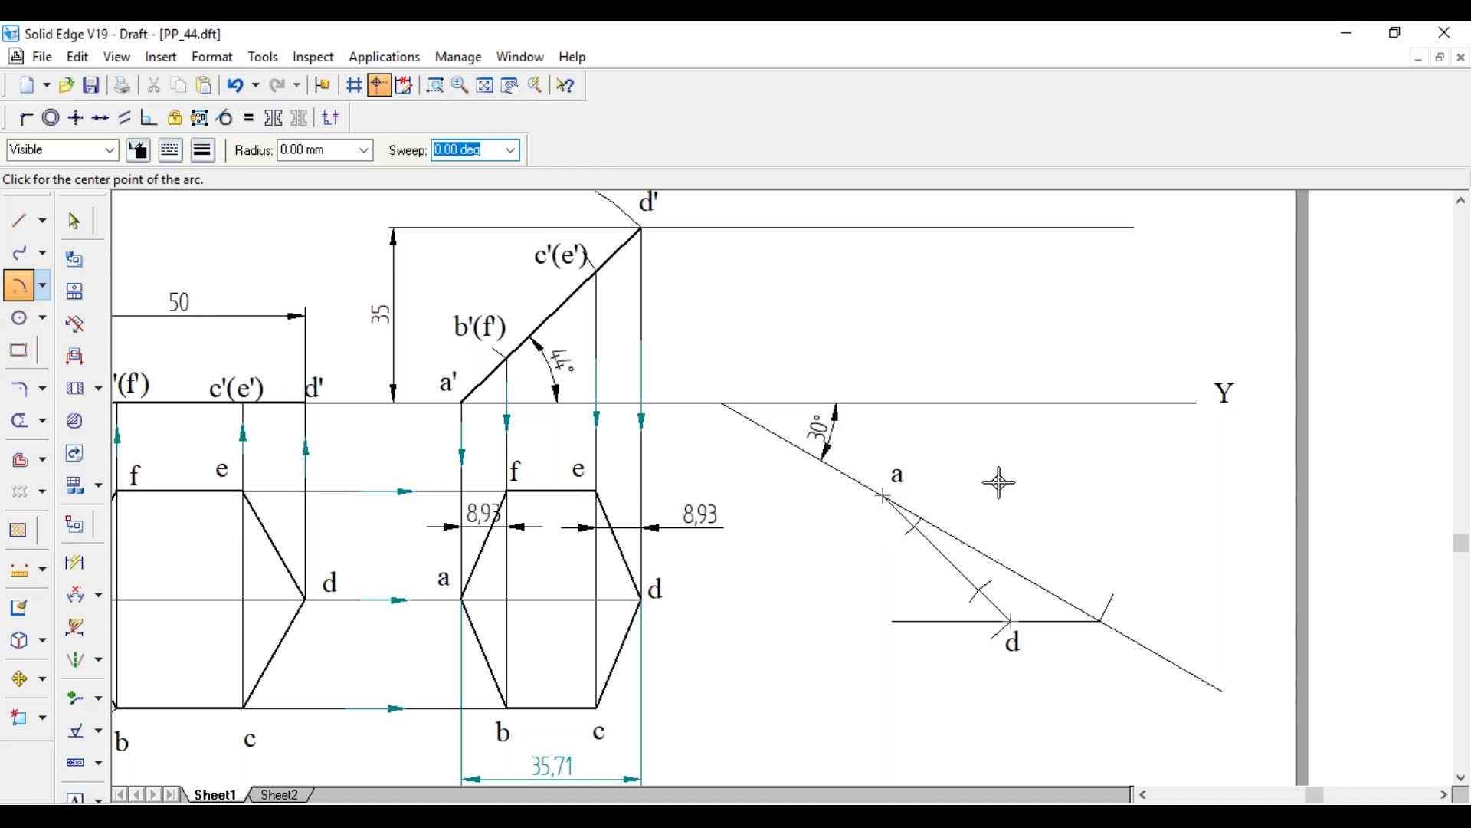
{"action": "key", "text": "Escape"}
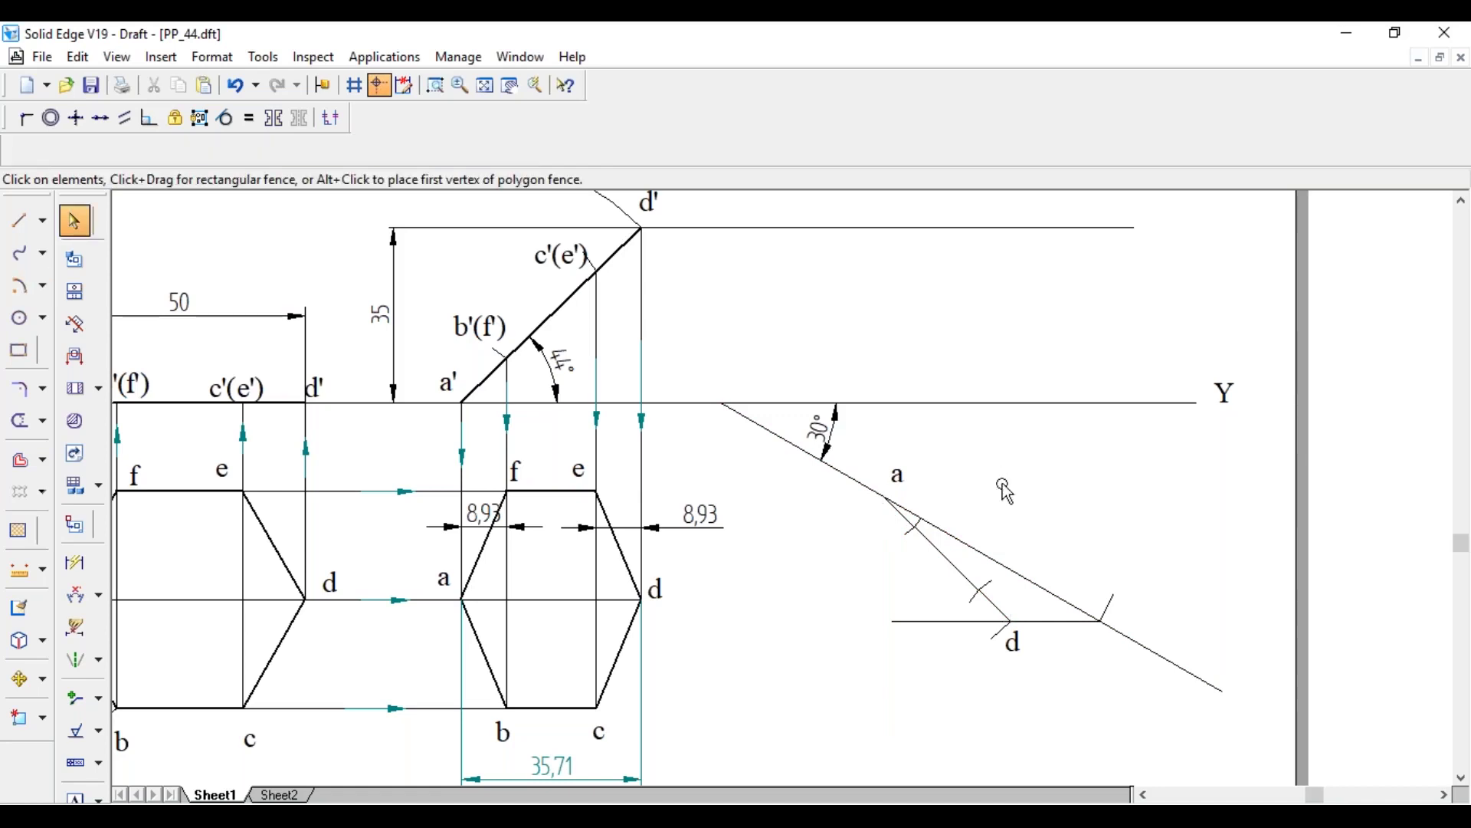
- Trim the portions of both 8.93 mm arcs that lie to the lower left of line ad
{"action": "left_click", "coordinate": [18, 420]}
{"action": "left_click_drag", "start_coordinate": [979, 604], "coordinate": [904, 530]}
{"action": "key", "text": "Escape"}
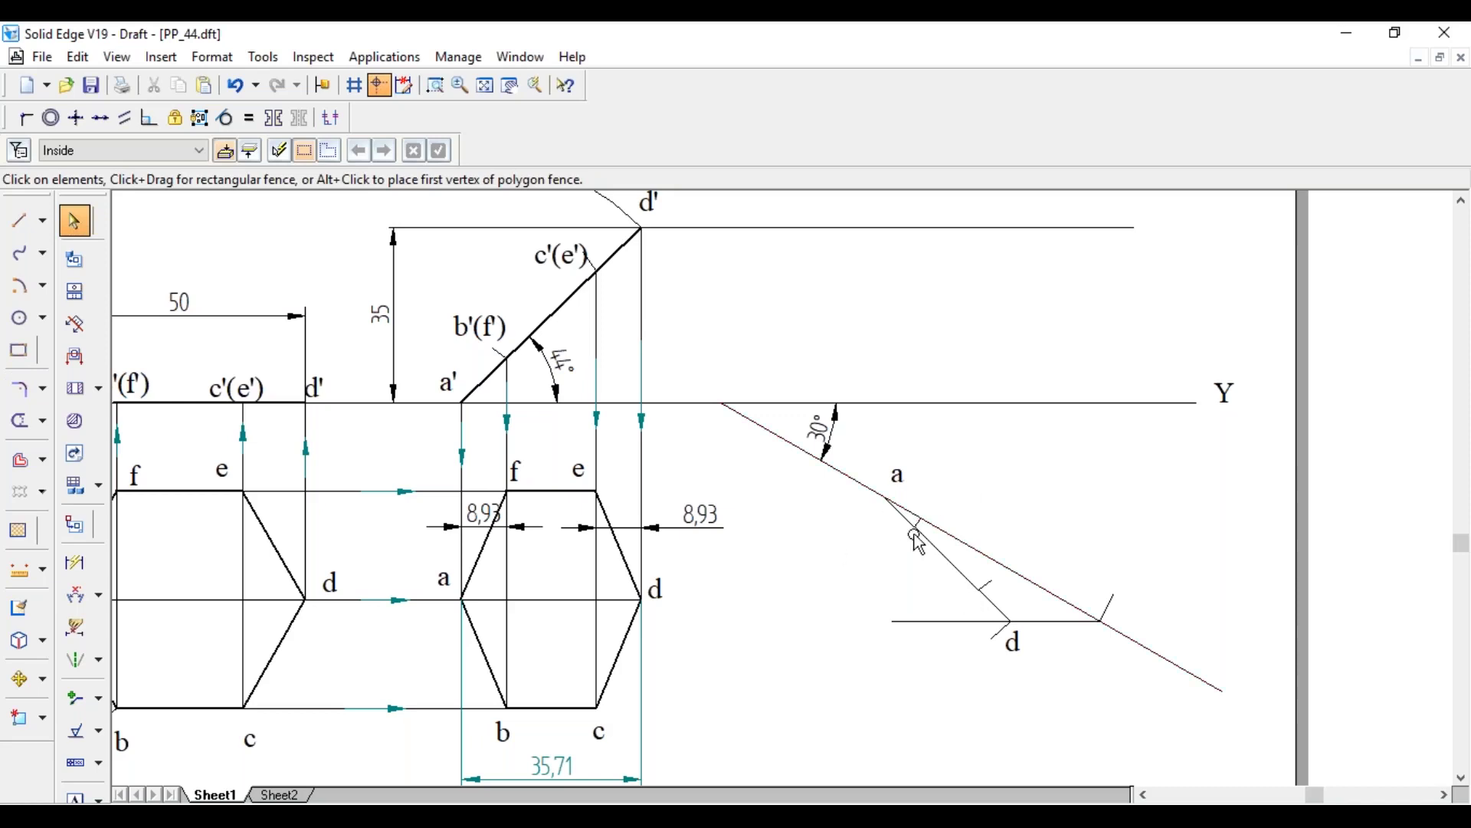
- Delete the two 8.93 mm dimensions from the second top view
{"action": "left_click", "coordinate": [698, 531]}
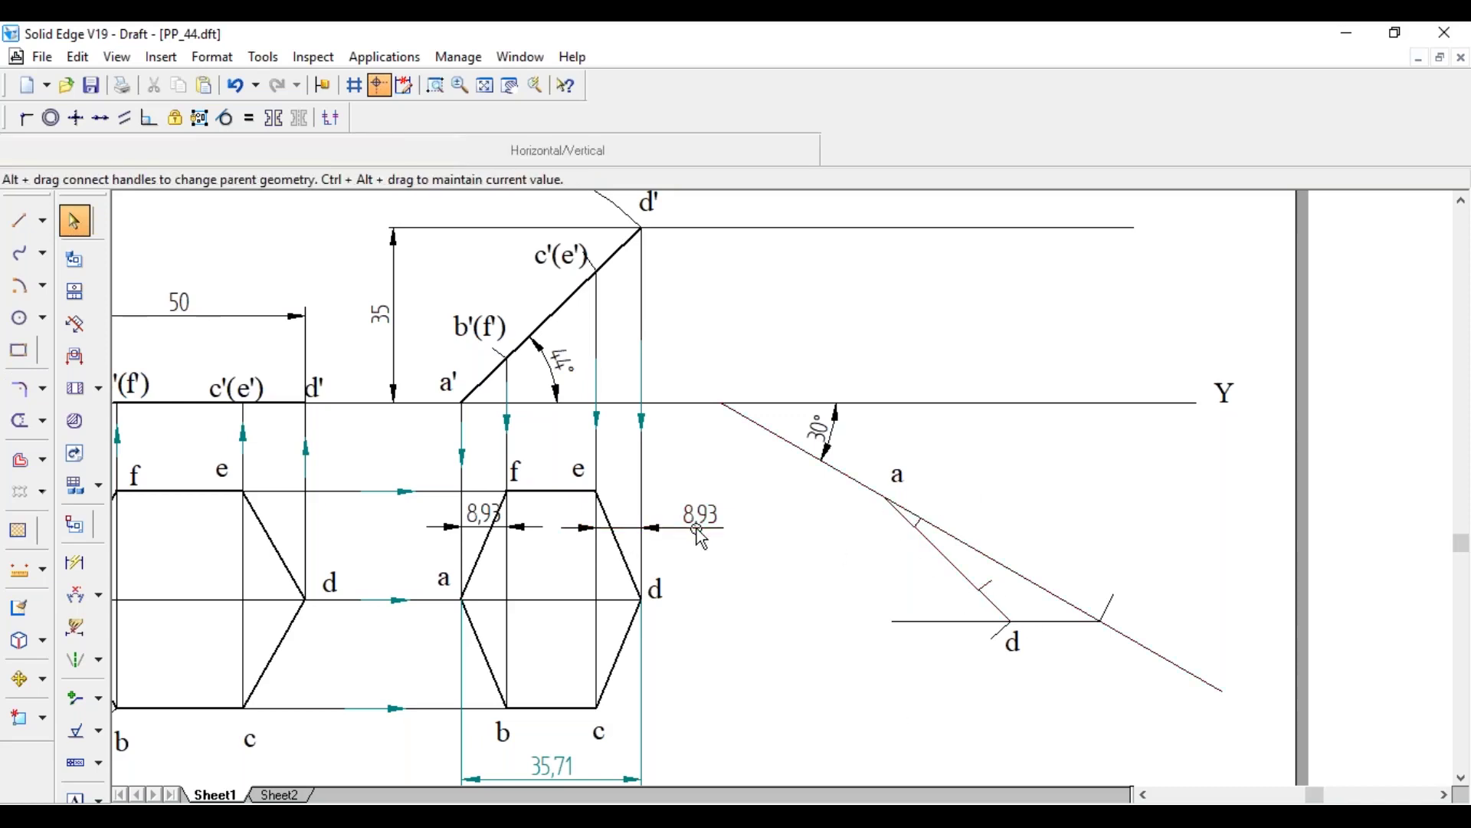
{"action": "key", "text": "Delete"}
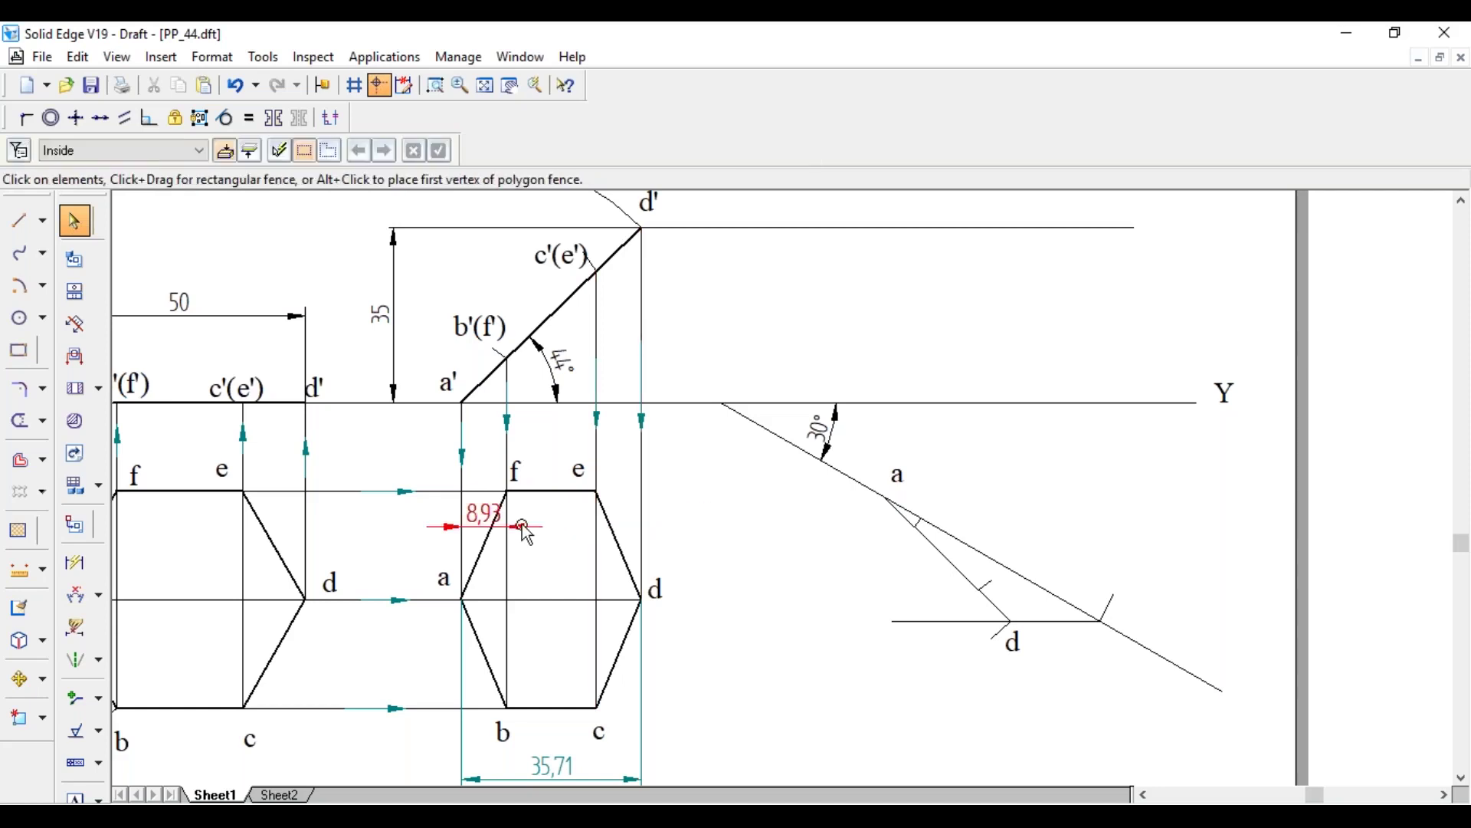
{"action": "key", "text": "Delete"}
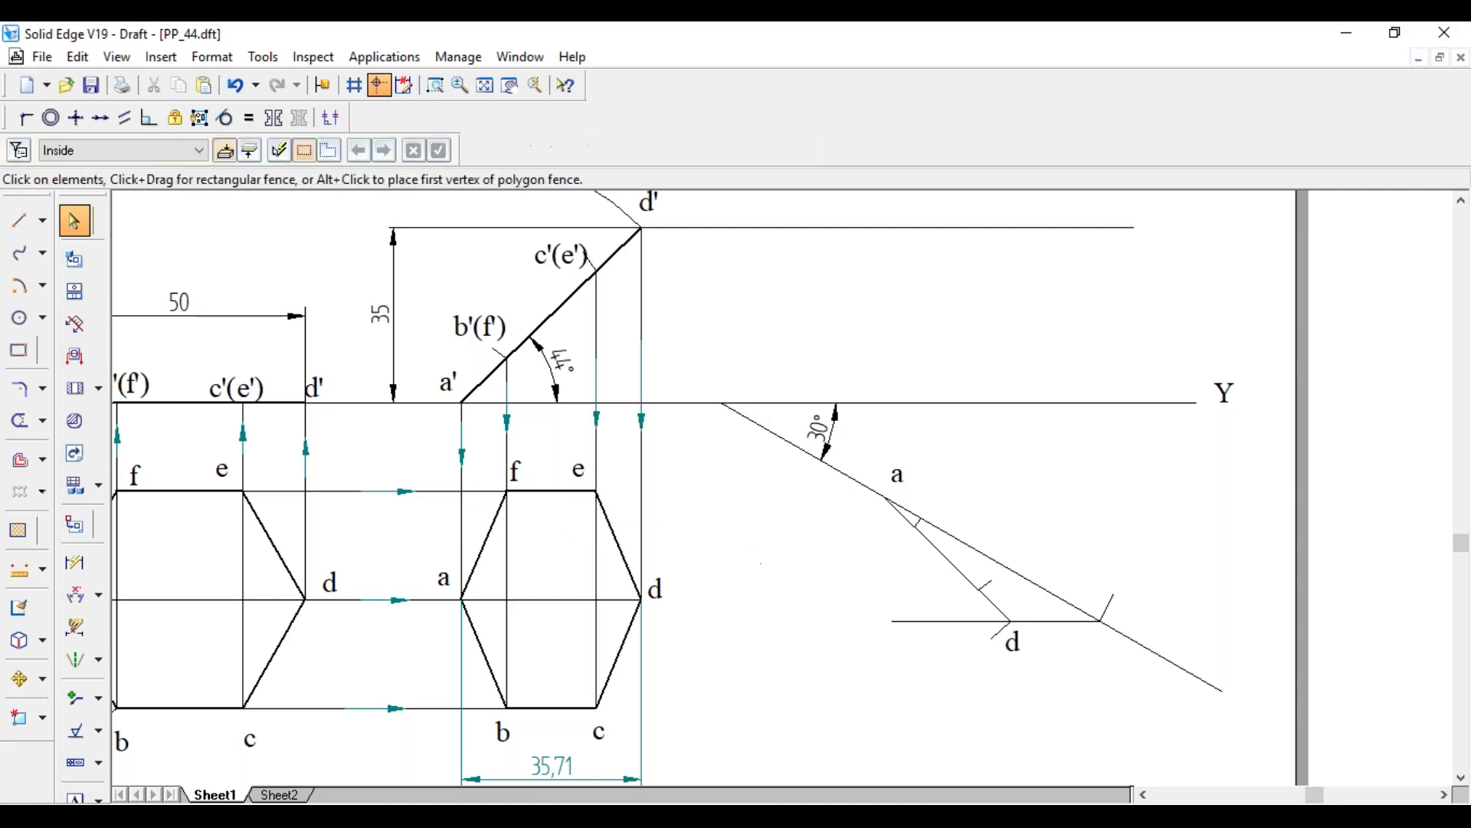
- Dimension the vertical distance between edge fe and centre line ad, placing it to the right of the second top view
{"action": "left_click", "coordinate": [75, 563]}
{"action": "left_click", "coordinate": [552, 495]}
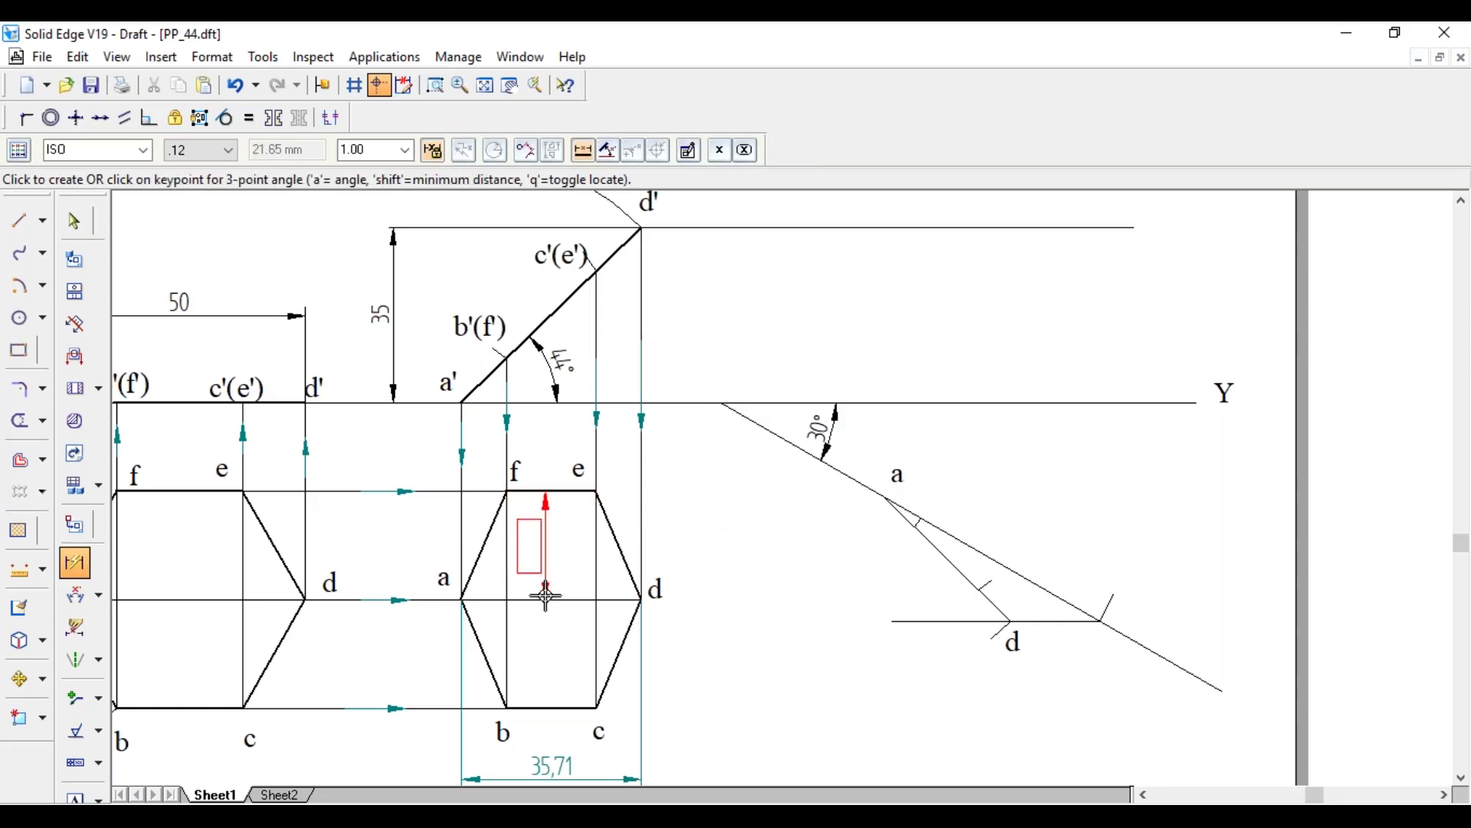
{"action": "left_click", "coordinate": [546, 596]}
{"action": "left_click", "coordinate": [707, 550]}
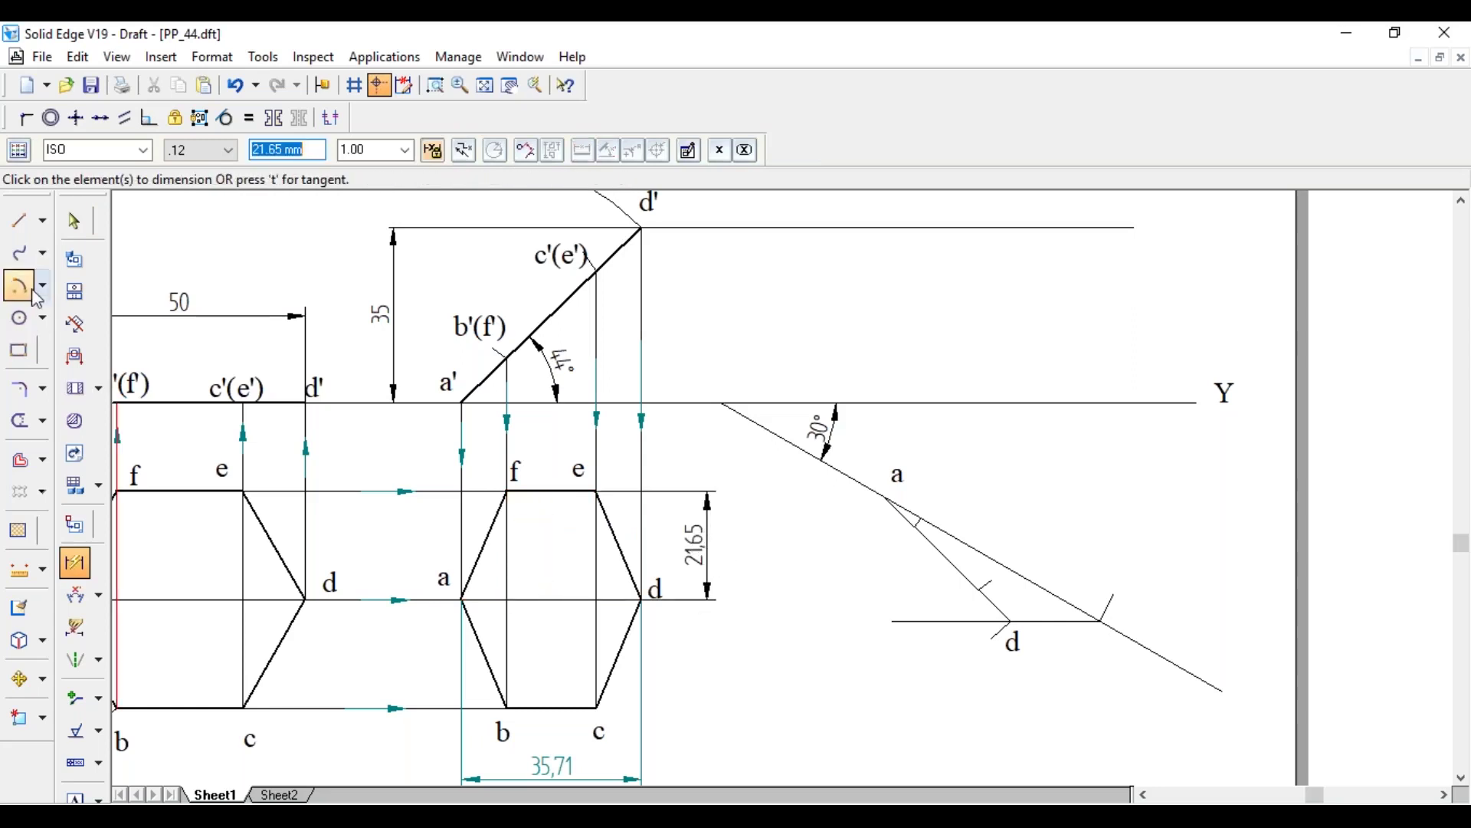
- Draw a 21.65 mm line perpendicular to ad from the arc intersection near d, running toward the lower left
{"action": "left_click", "coordinate": [32, 230]}
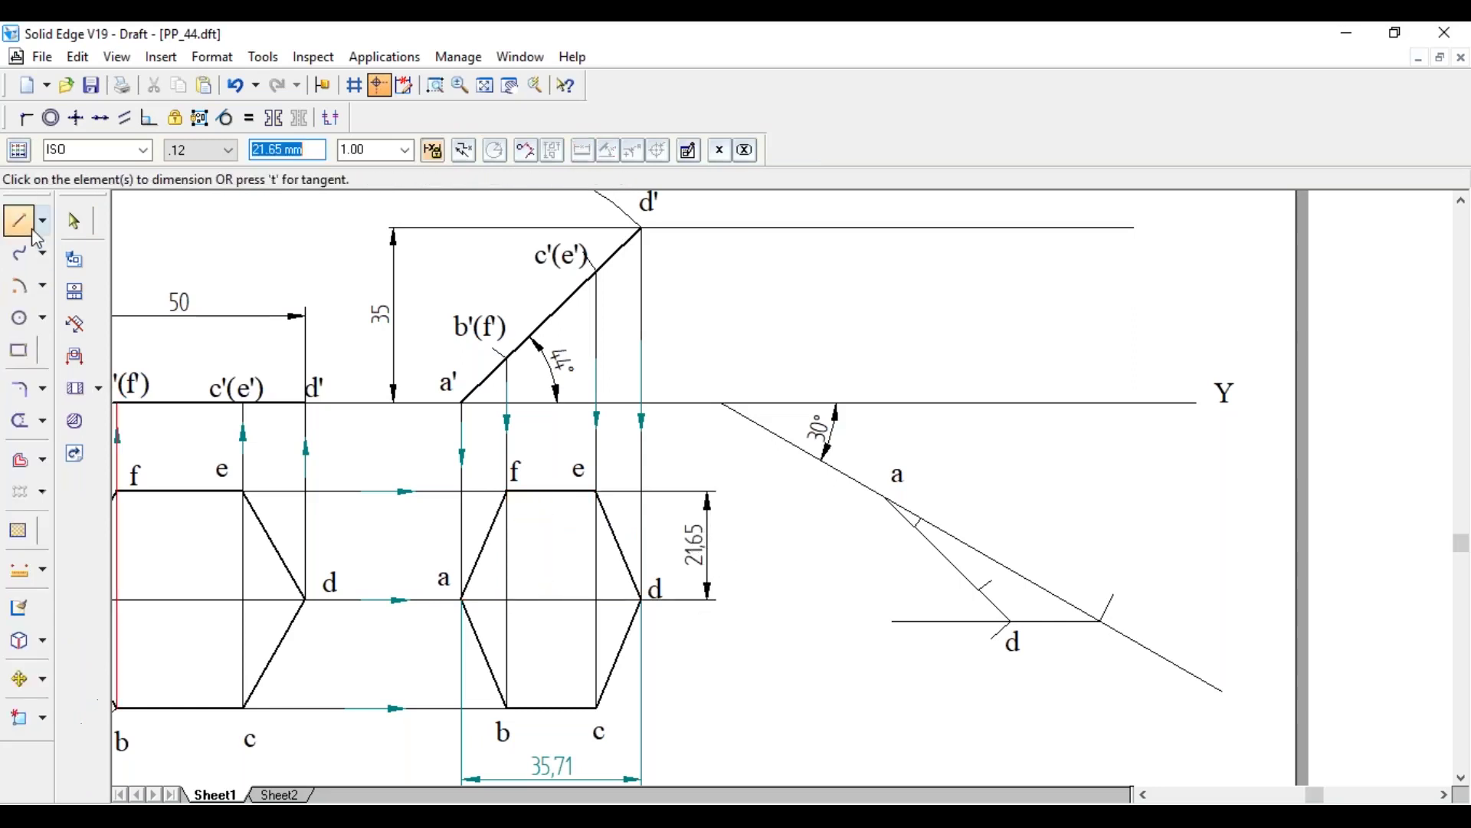
{"action": "left_click", "coordinate": [990, 584]}
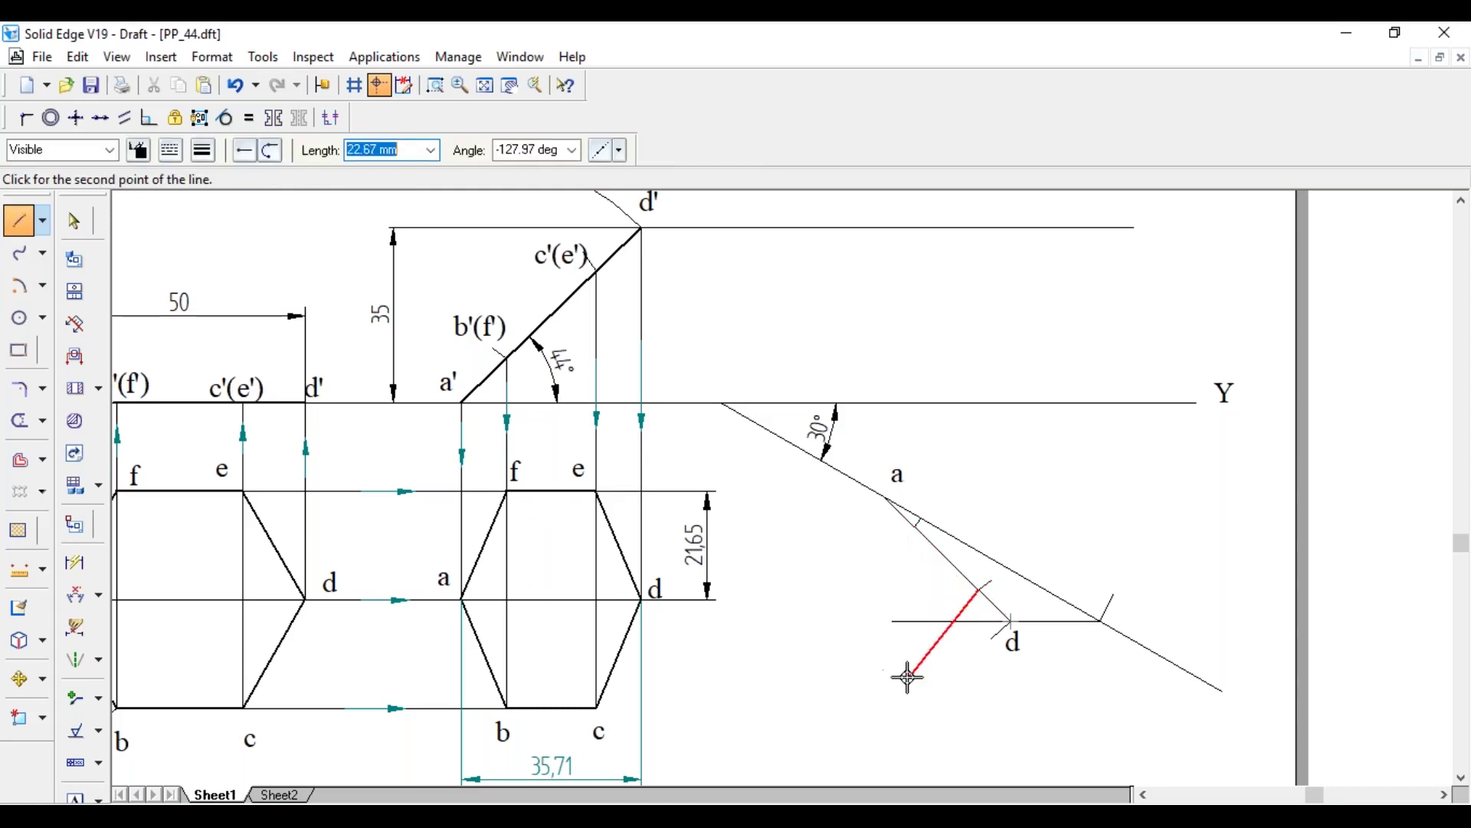
{"action": "type", "text": "21.65"}
{"action": "key", "text": "Tab"}
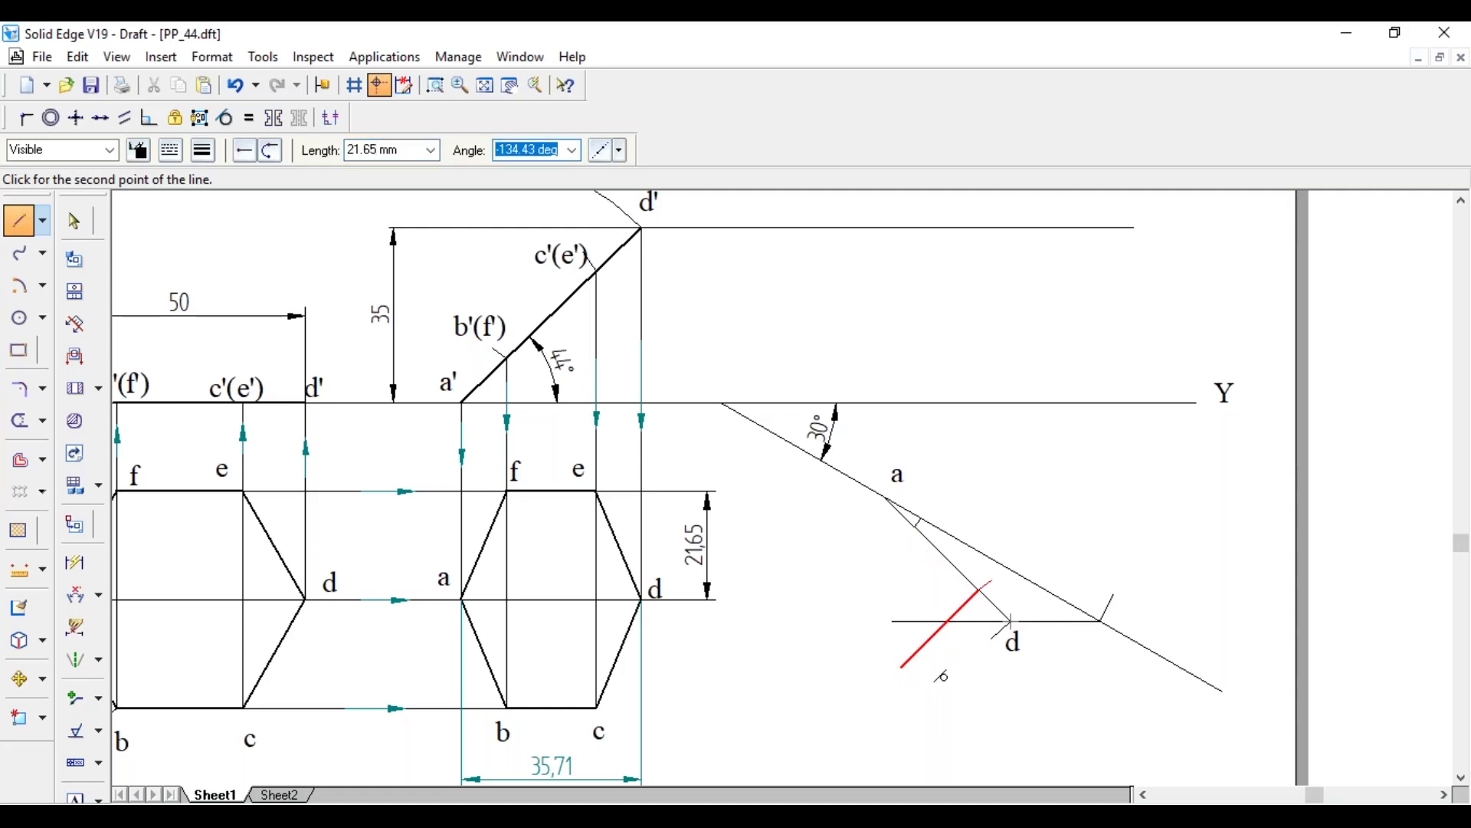
{"action": "left_click", "coordinate": [943, 676]}
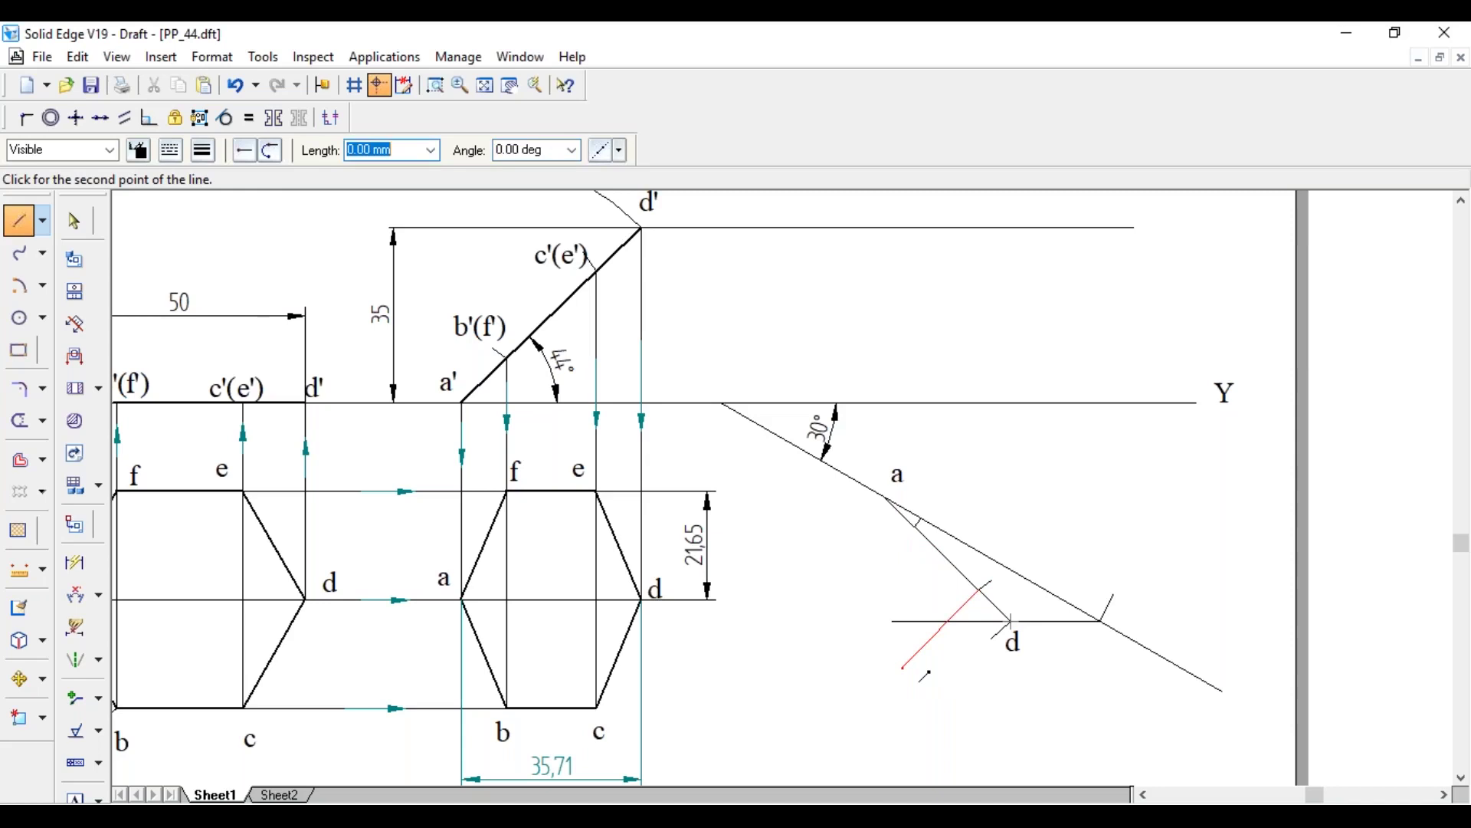
{"action": "right_click", "coordinate": [902, 668]}
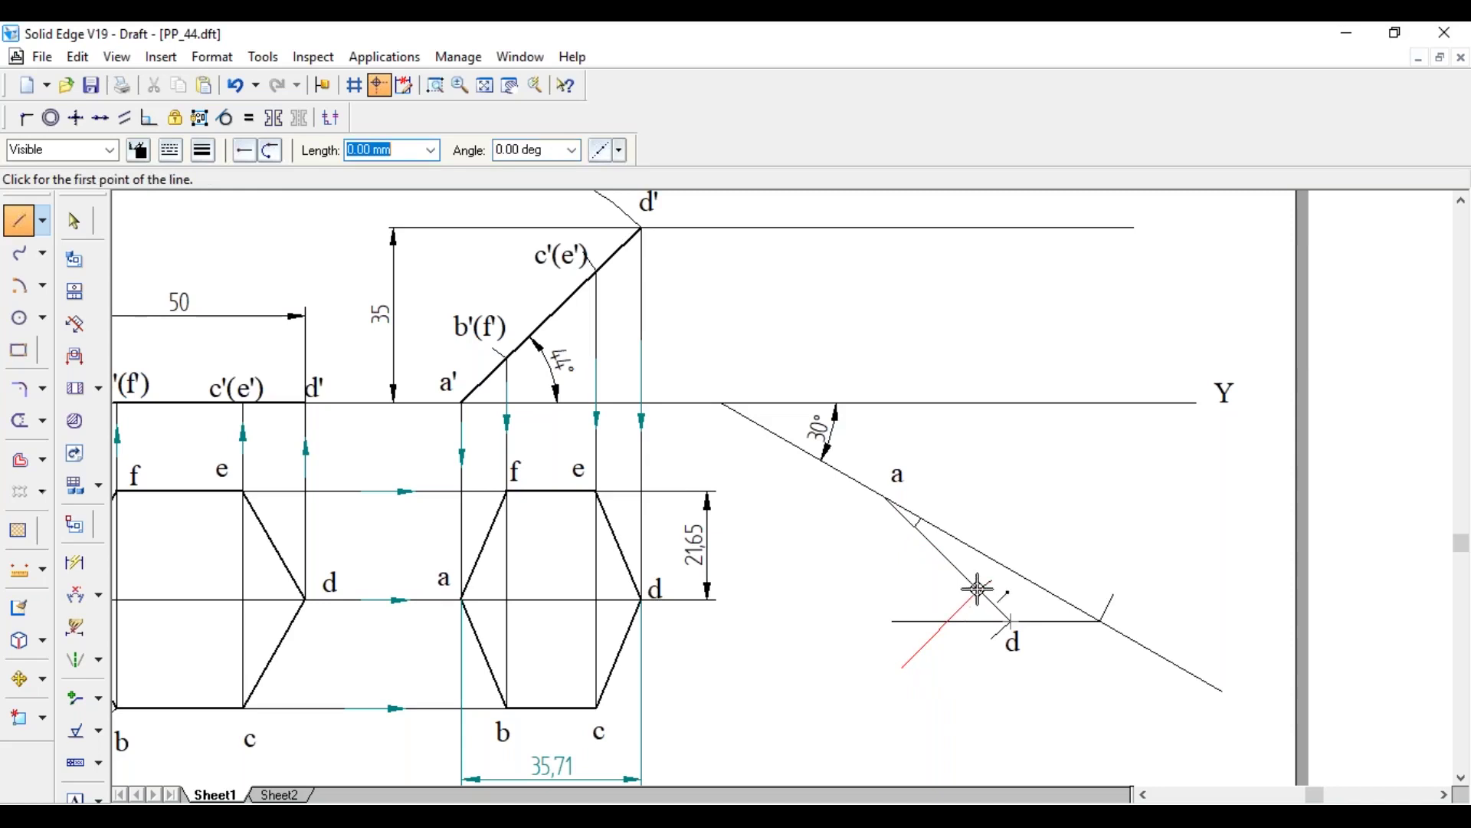
- Draw a 21.65 mm line perpendicular to ad from the same intersection near d, running toward the upper right
{"action": "left_click", "coordinate": [979, 589]}
{"action": "type", "text": "21."}
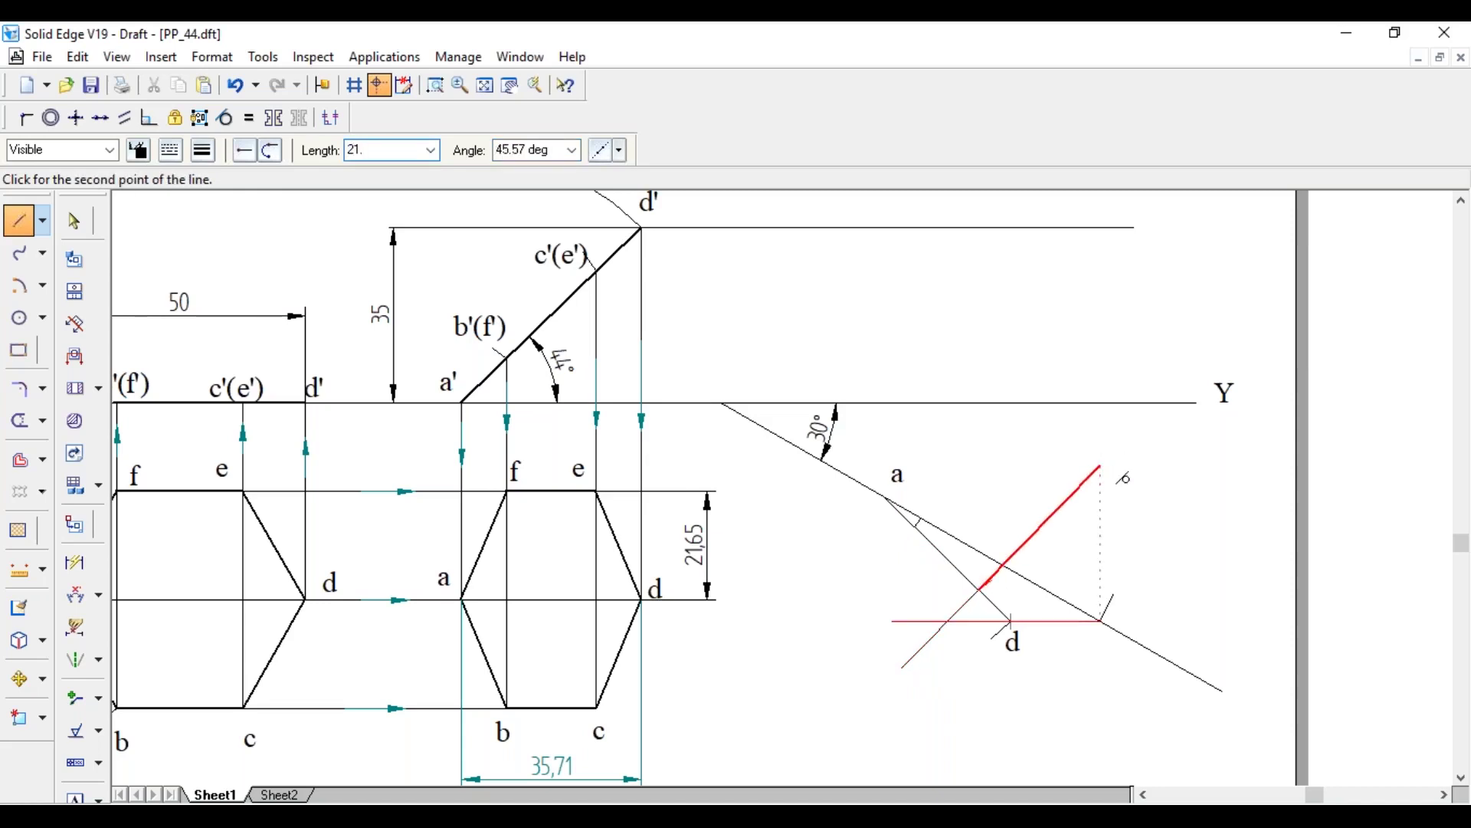
{"action": "type", "text": "65"}
{"action": "key", "text": "Tab"}
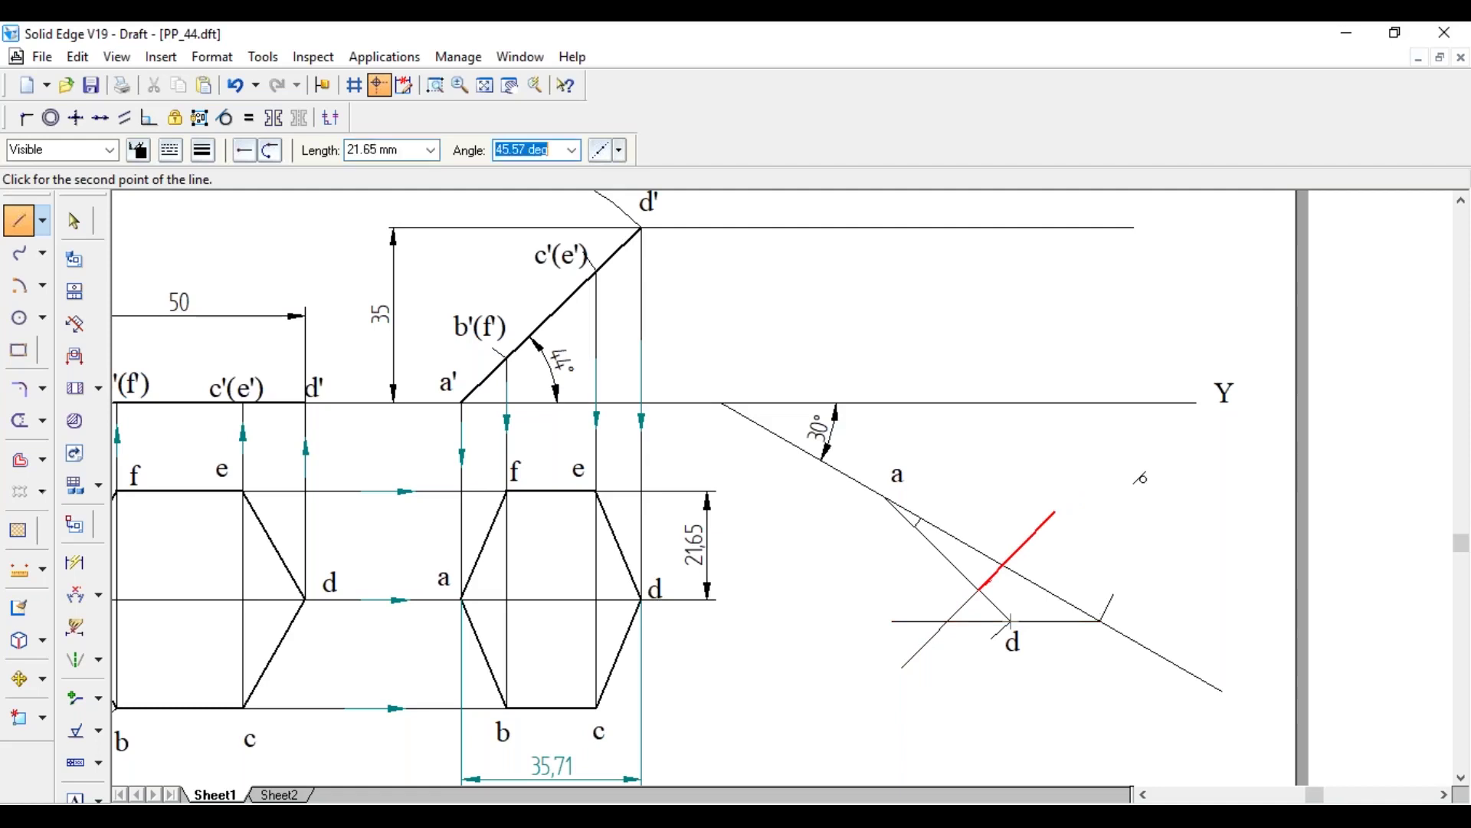
{"action": "left_click", "coordinate": [1069, 494]}
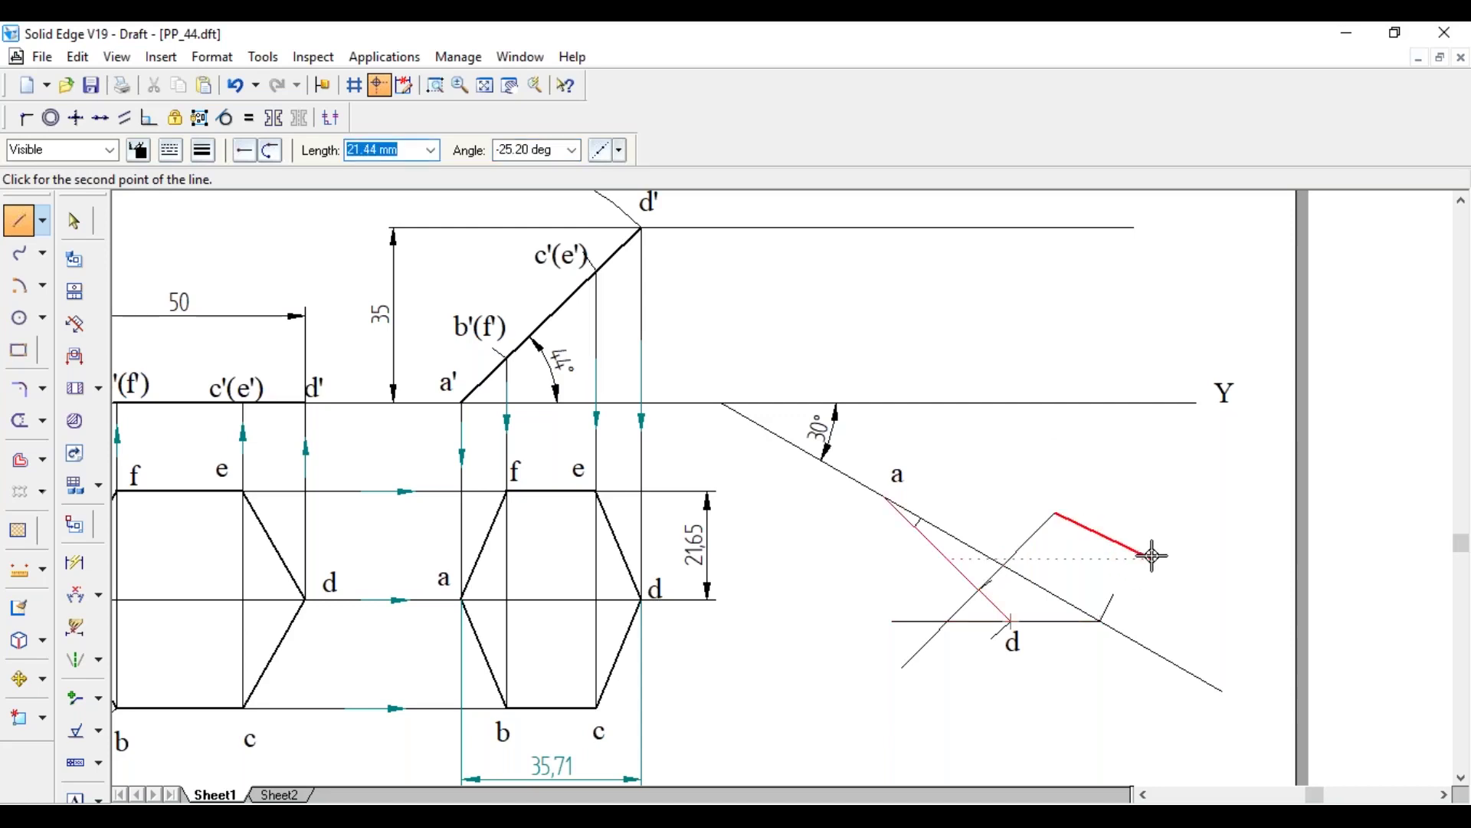
{"action": "key", "text": "Escape"}
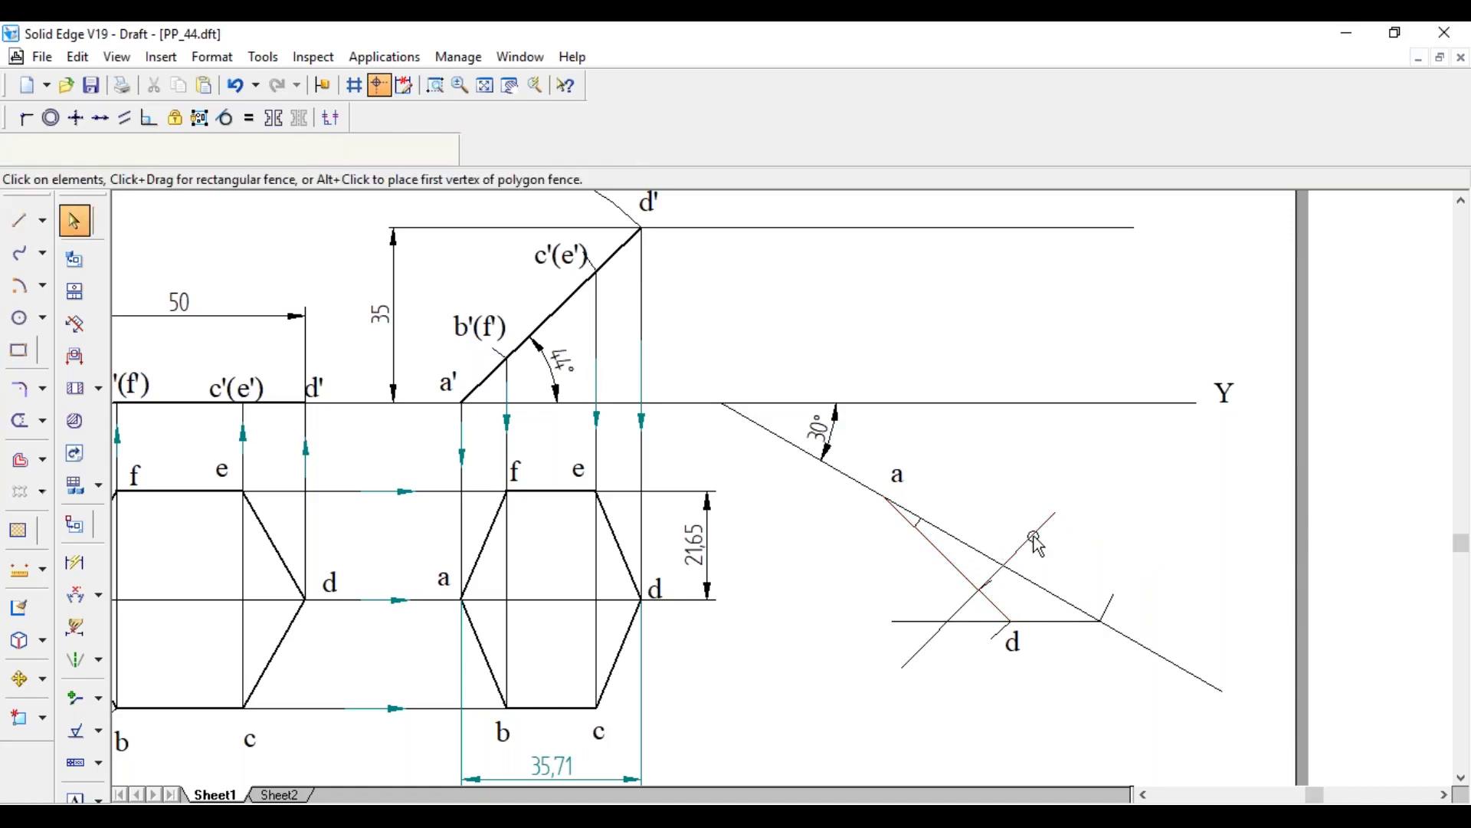
{"action": "left_click", "coordinate": [913, 664]}
{"action": "left_click", "coordinate": [913, 665]}
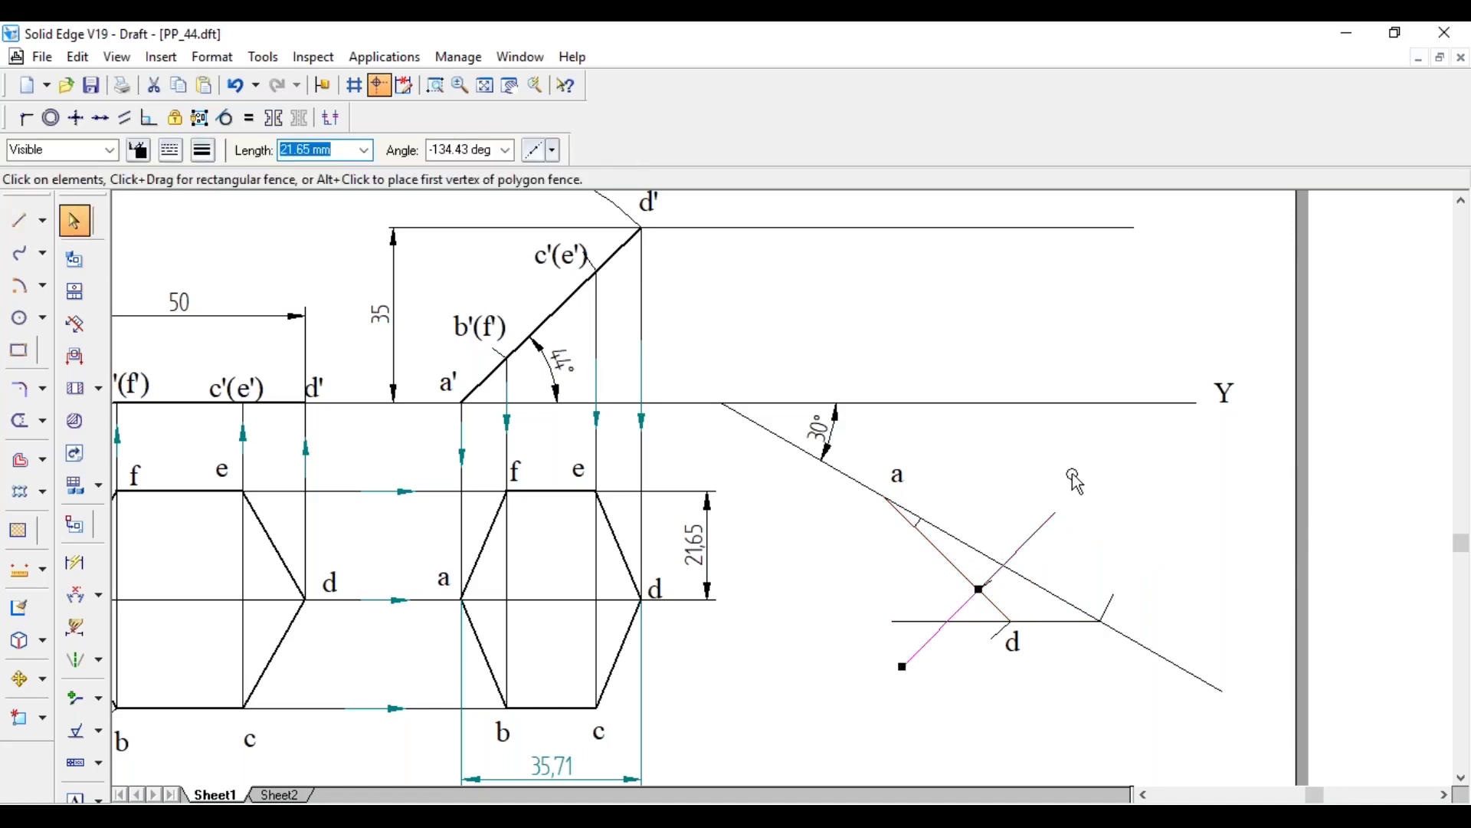
{"action": "key", "text": "Escape"}
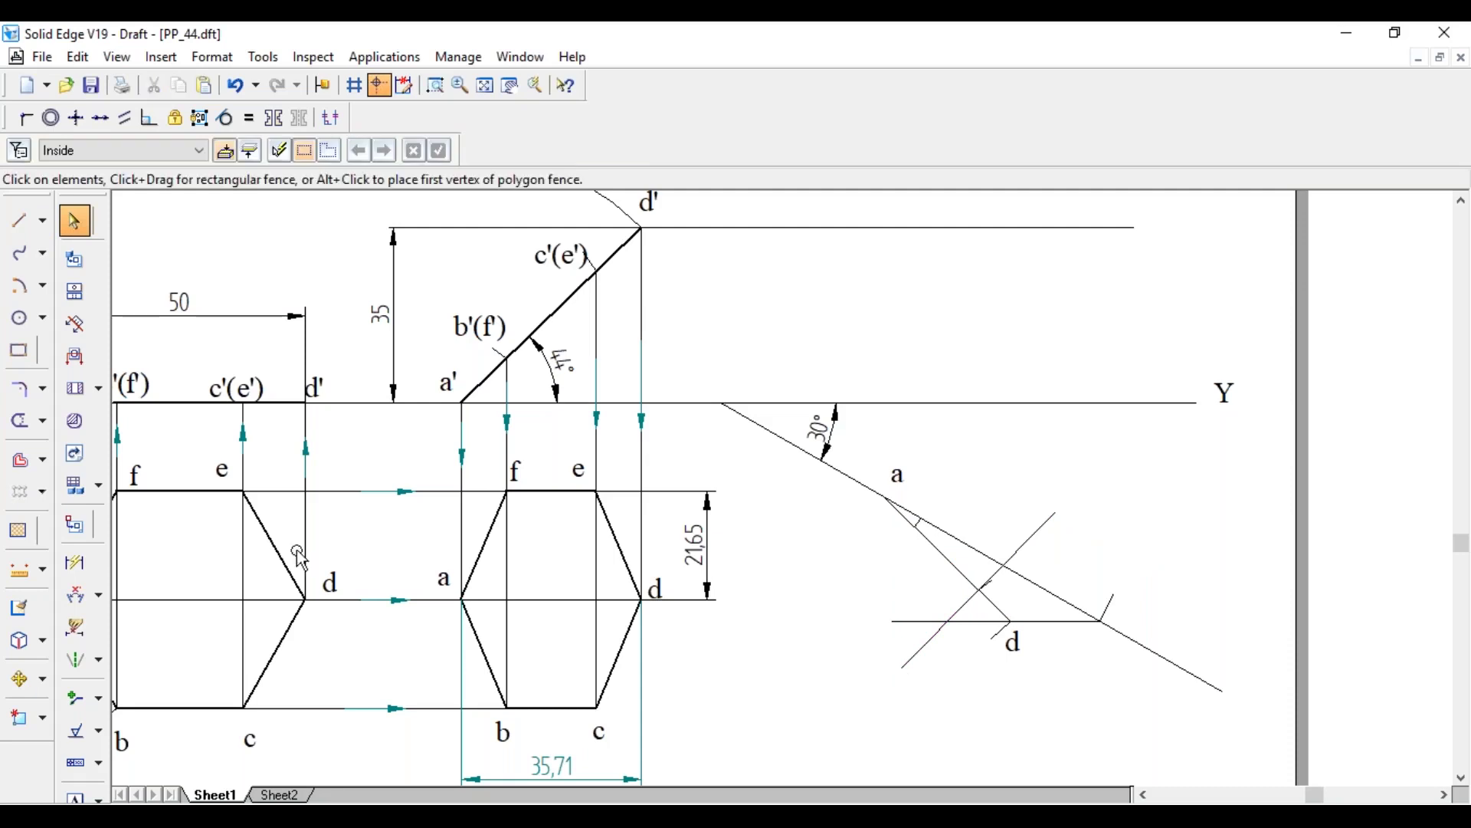
- Draw a 21.65 mm line perpendicular to ad from the arc intersection near a, running toward the upper right
{"action": "left_click", "coordinate": [20, 221]}
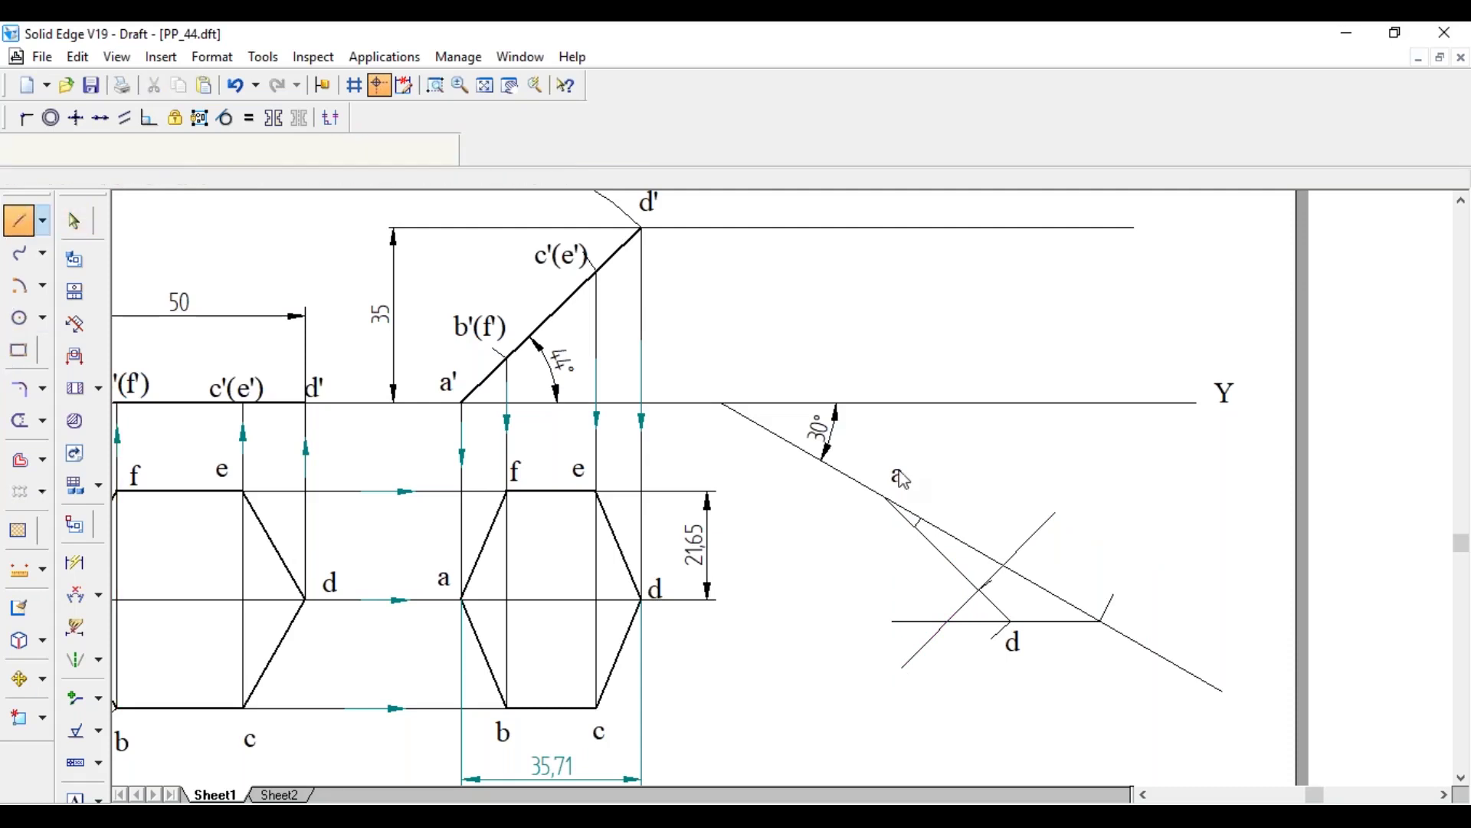
{"action": "left_click", "coordinate": [916, 523]}
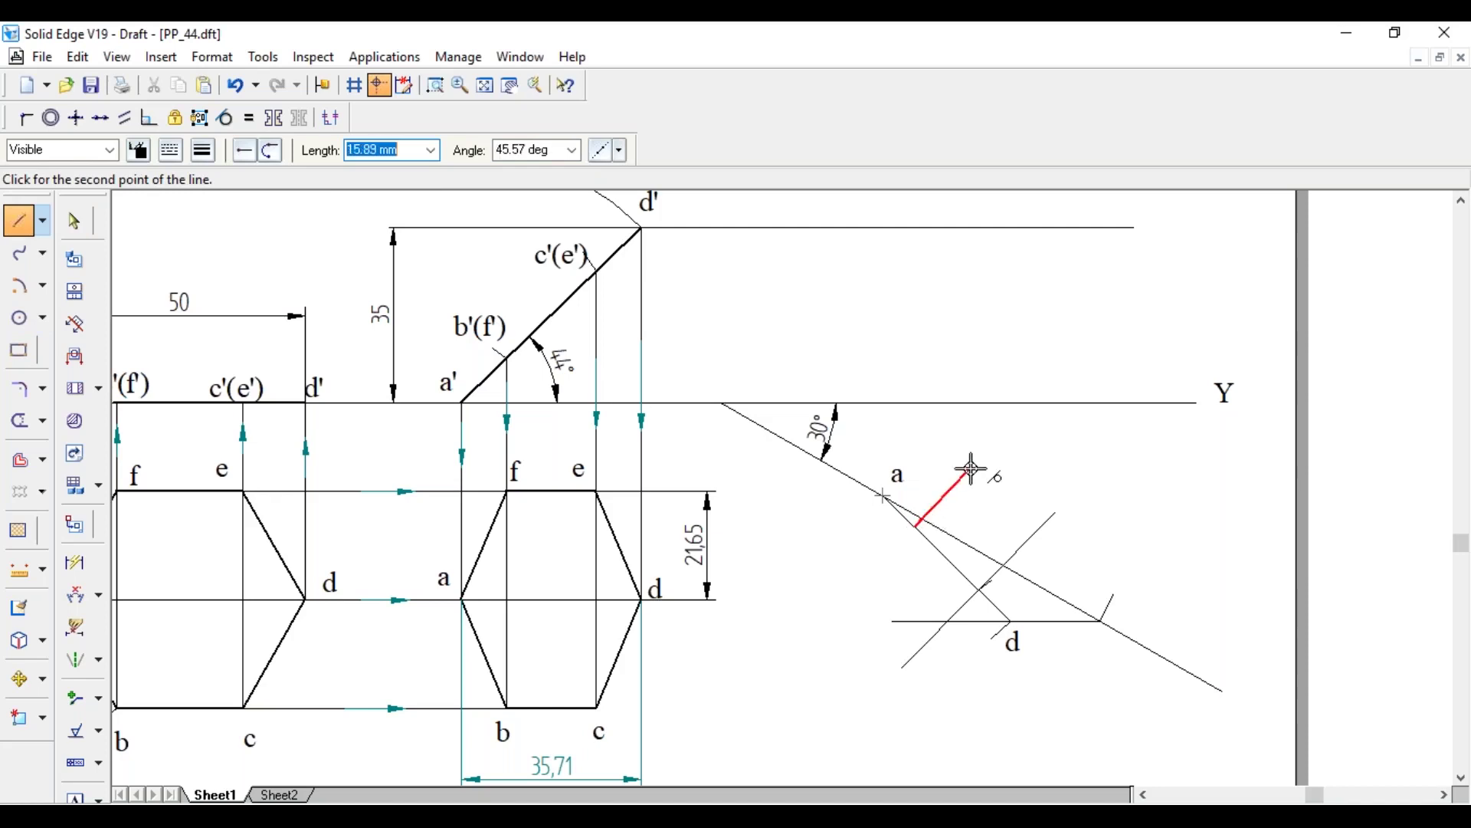
{"action": "type", "text": "21.65"}
{"action": "key", "text": "Tab"}
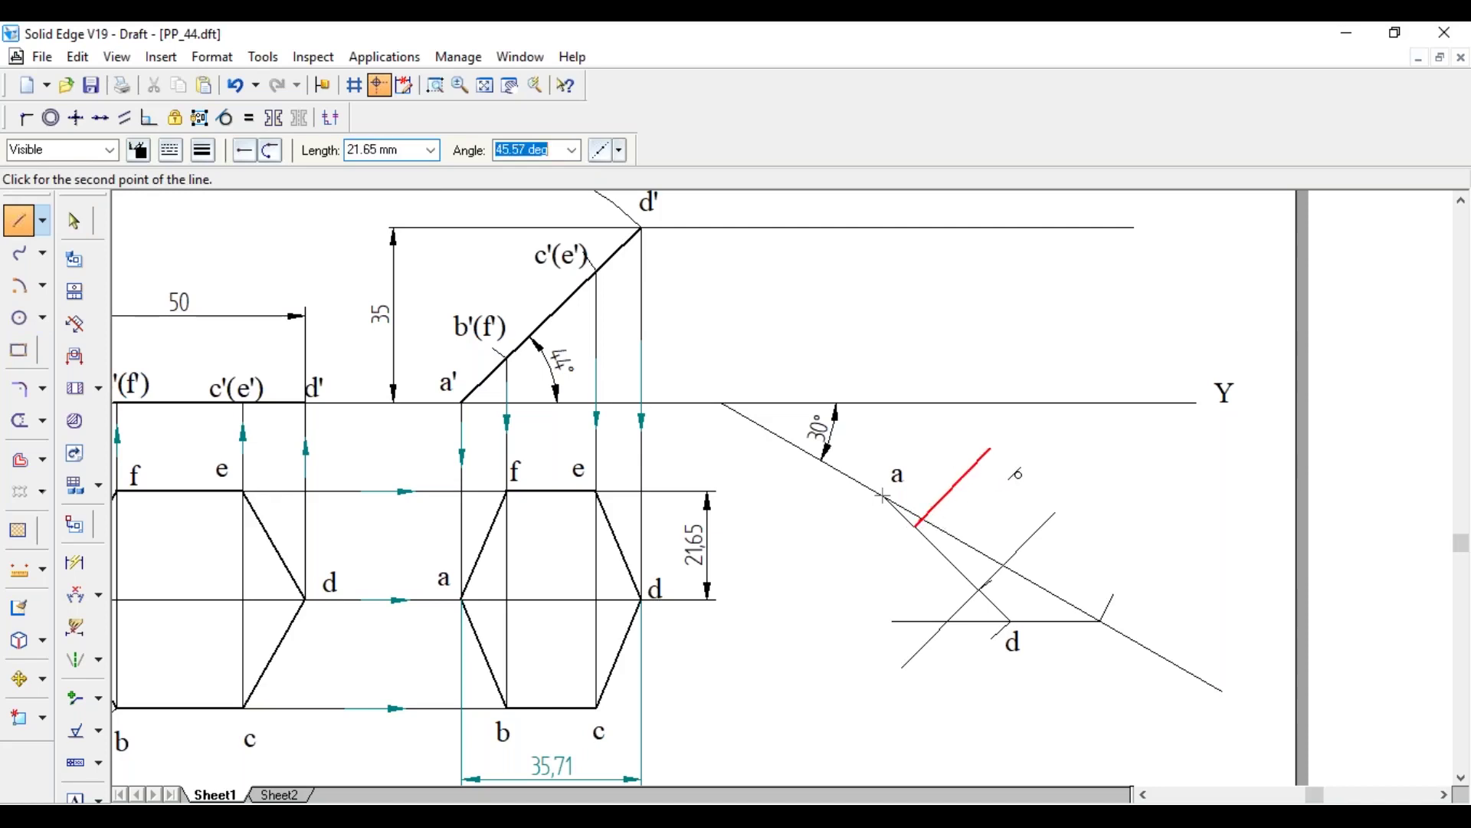
{"action": "left_click", "coordinate": [1002, 438]}
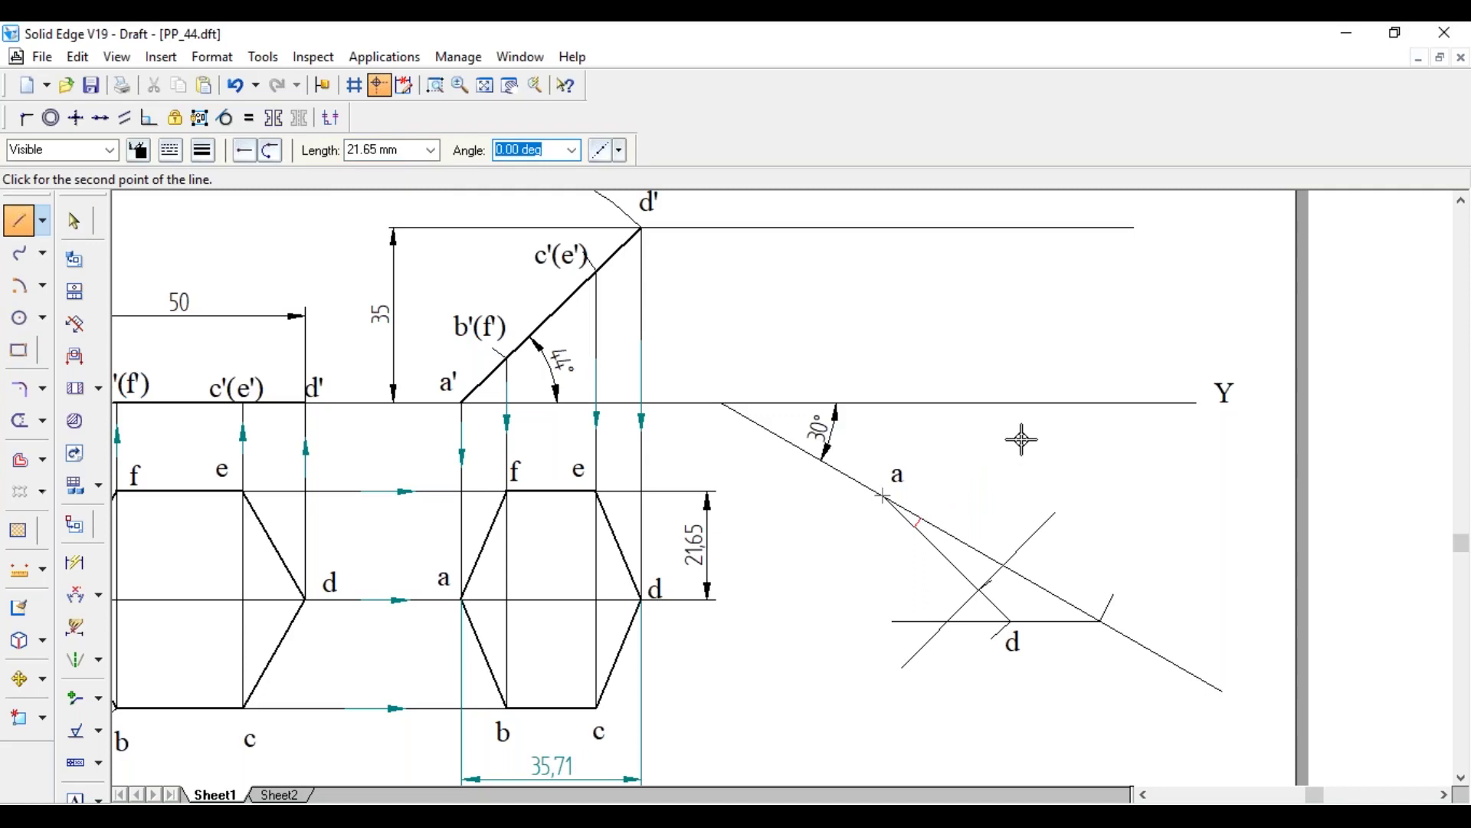
{"action": "left_click", "coordinate": [1035, 430]}
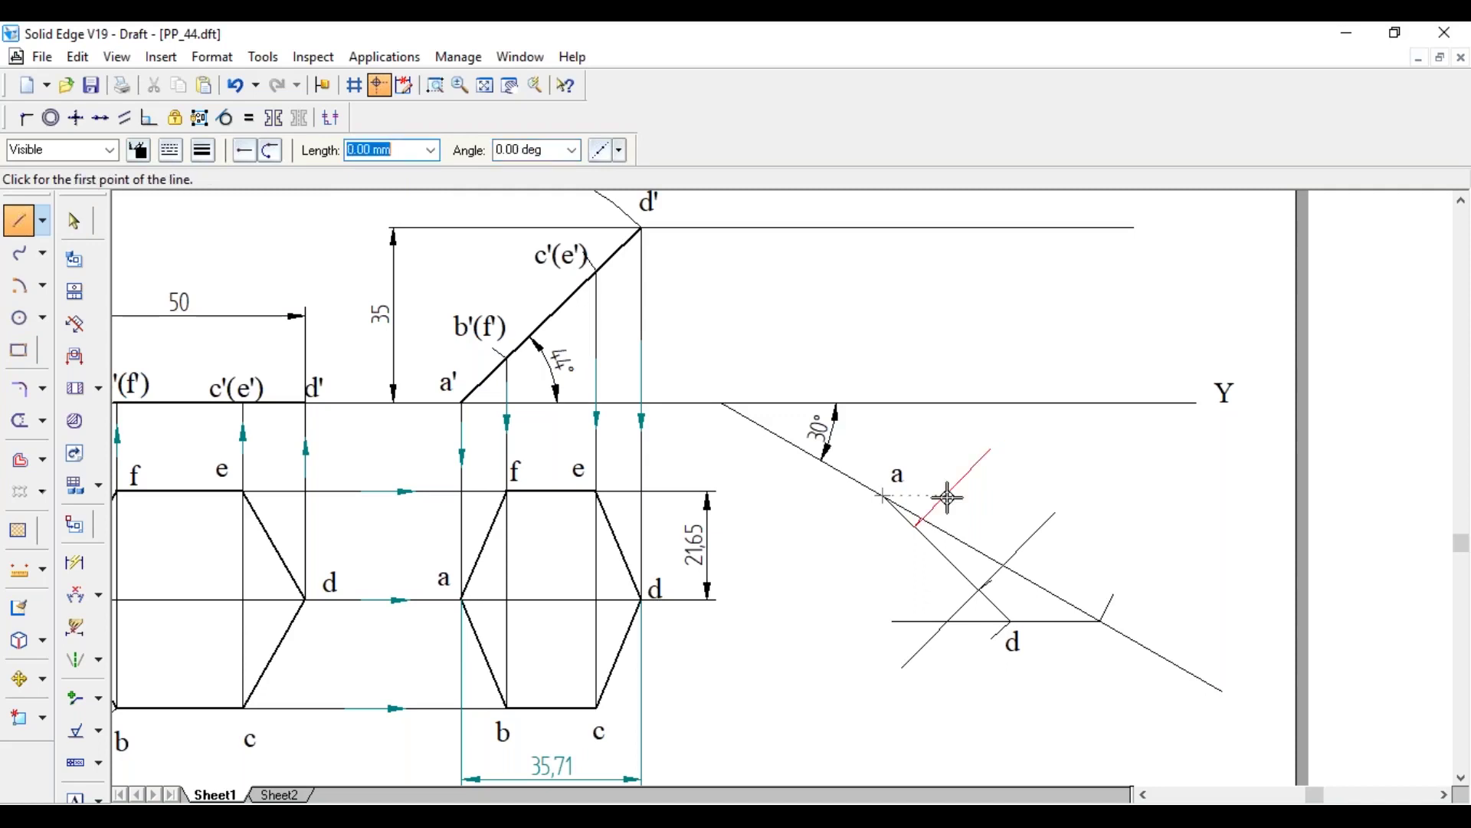
- Draw a 21.65 mm line perpendicular to ad from the arc intersection near a, running toward the lower left
{"action": "left_click", "coordinate": [911, 526]}
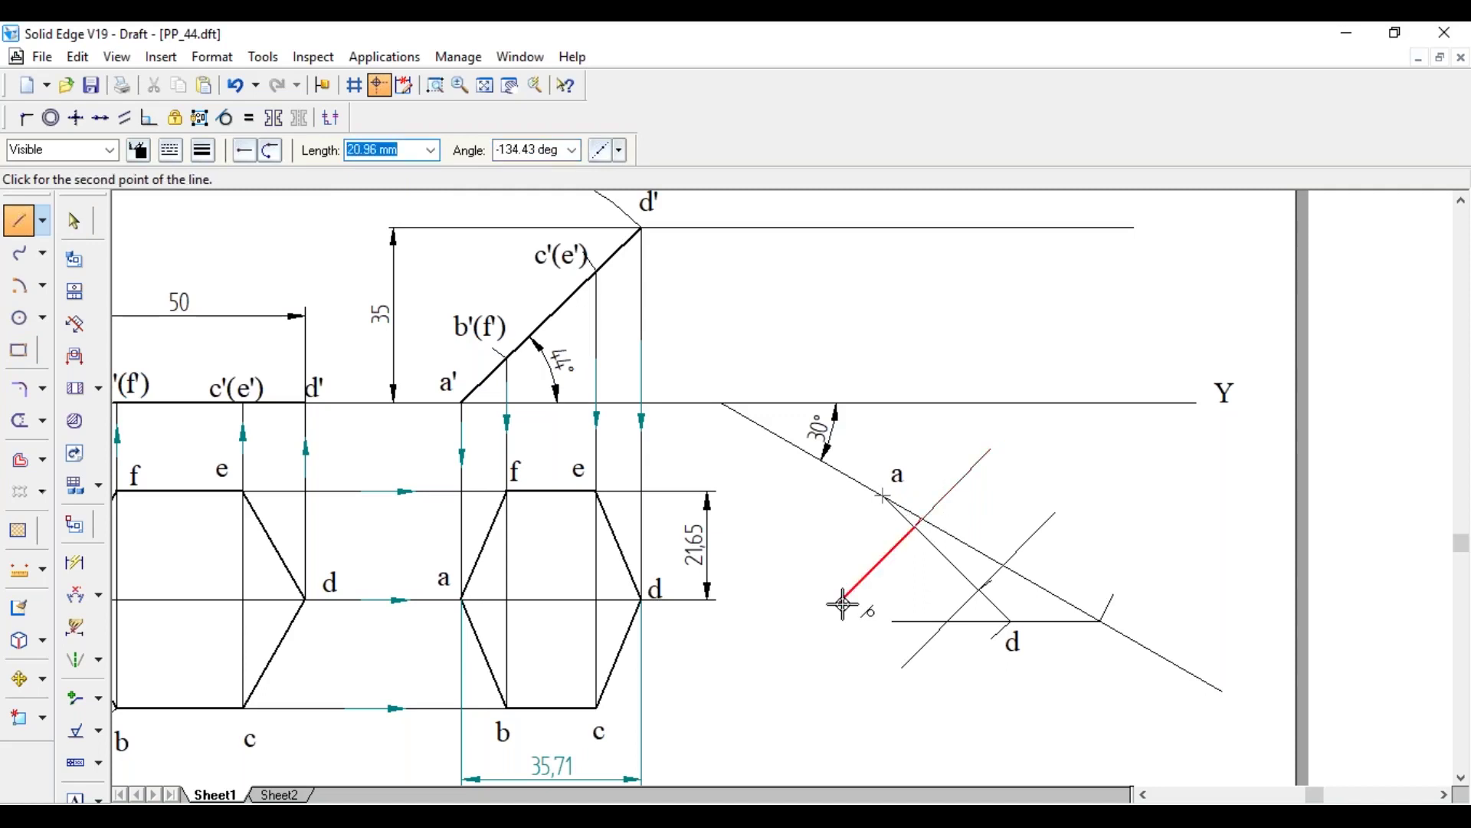
{"action": "type", "text": "21.65"}
{"action": "key", "text": "Return"}
{"action": "key", "text": "Tab"}
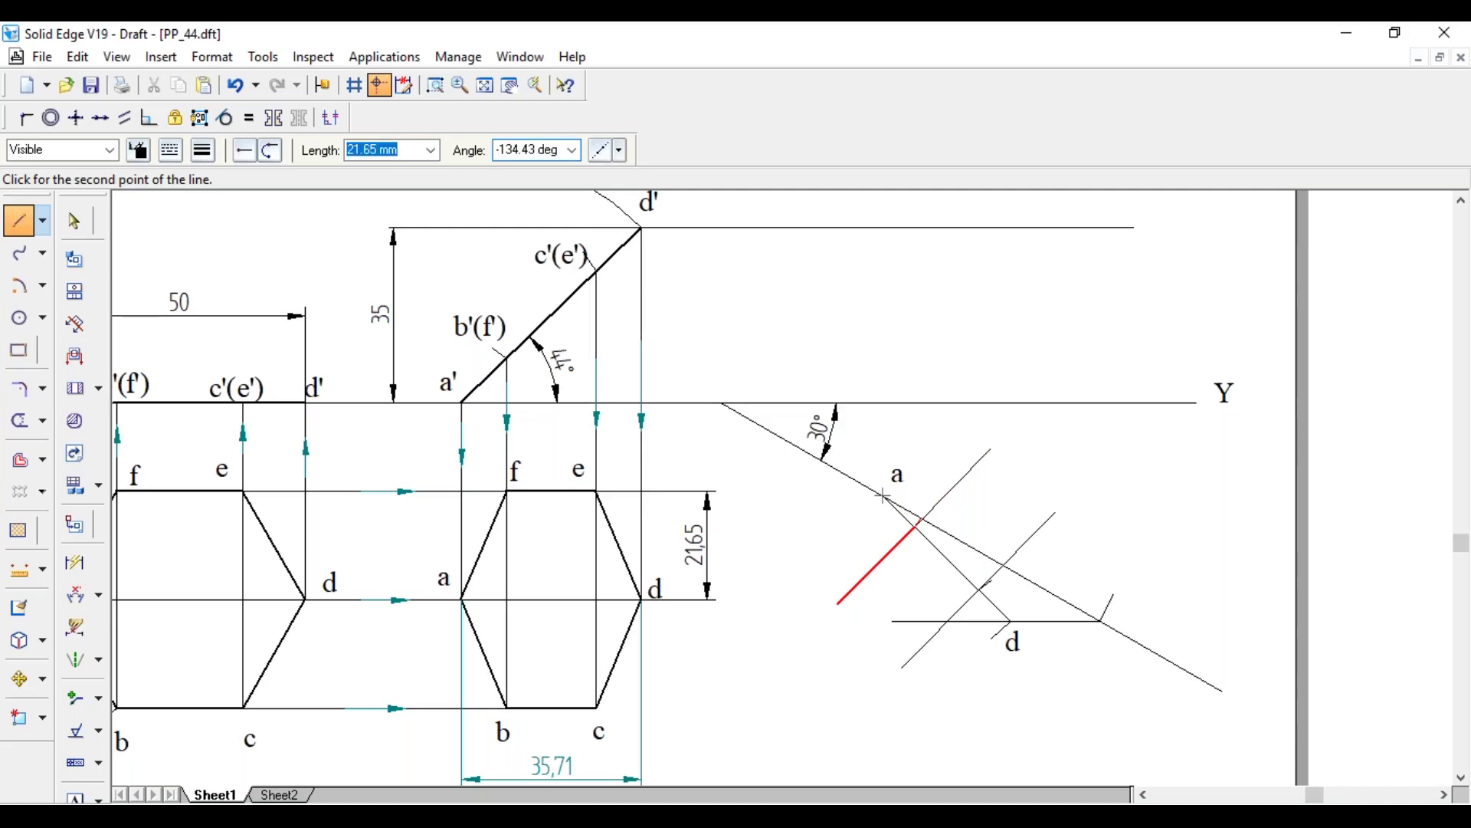
{"action": "left_click", "coordinate": [818, 610]}
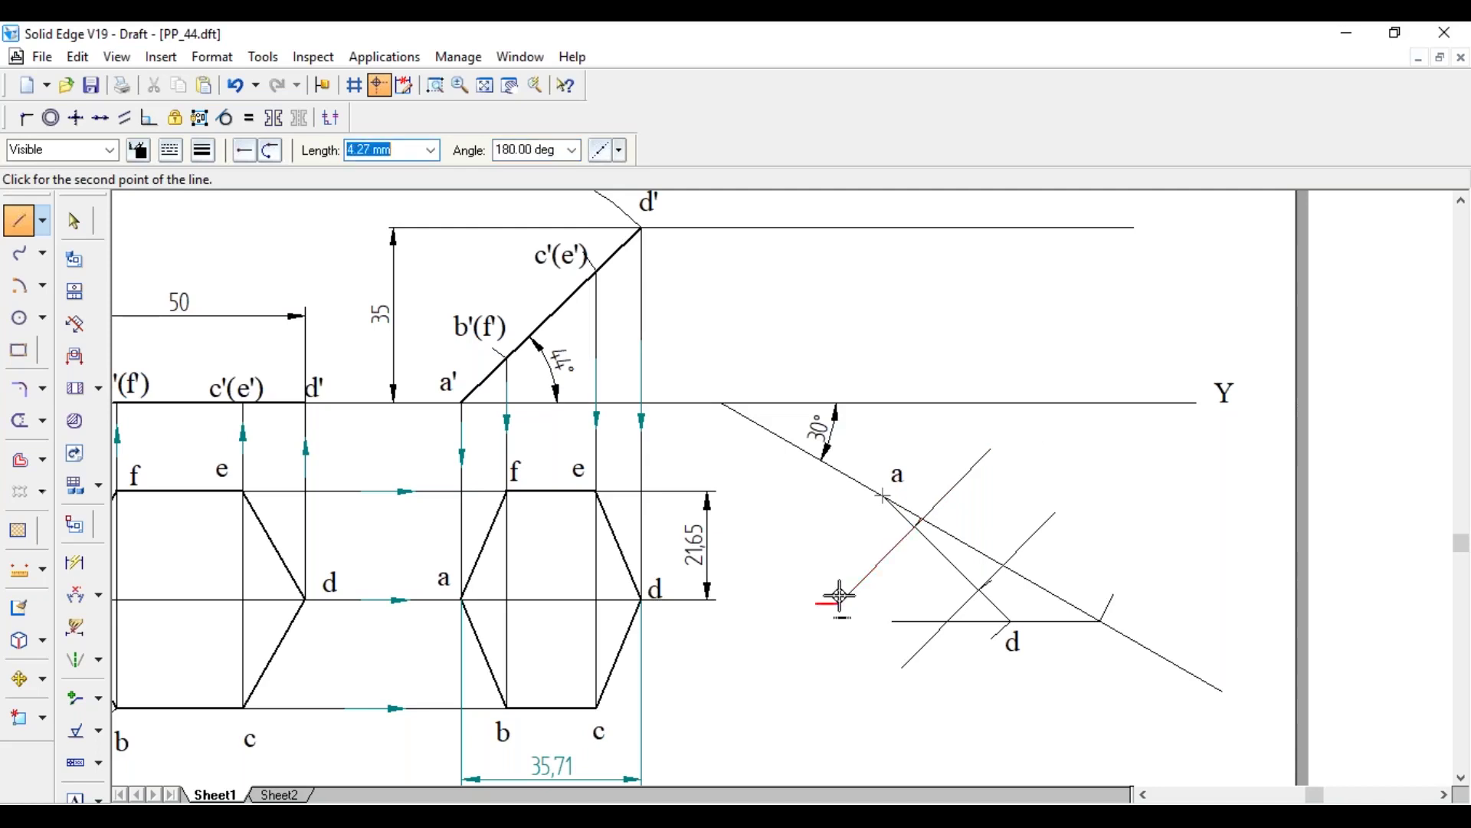
{"action": "key", "text": "Escape"}
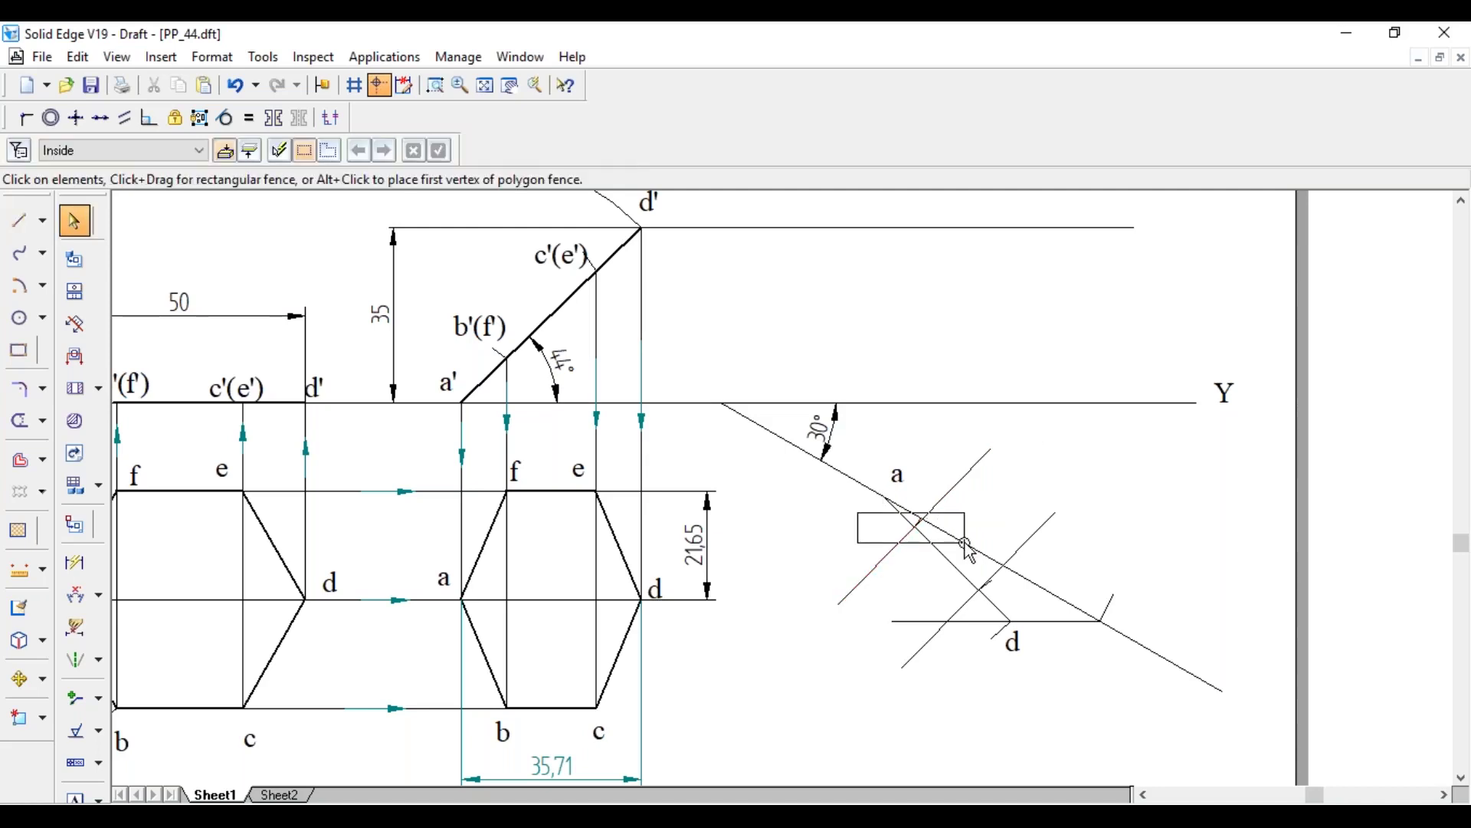
- Delete the two small construction arcs crossing line ad near a and near d in the final top view
{"action": "left_click_drag", "start_coordinate": [965, 543], "coordinate": [969, 539]}
{"action": "left_click", "coordinate": [919, 522]}
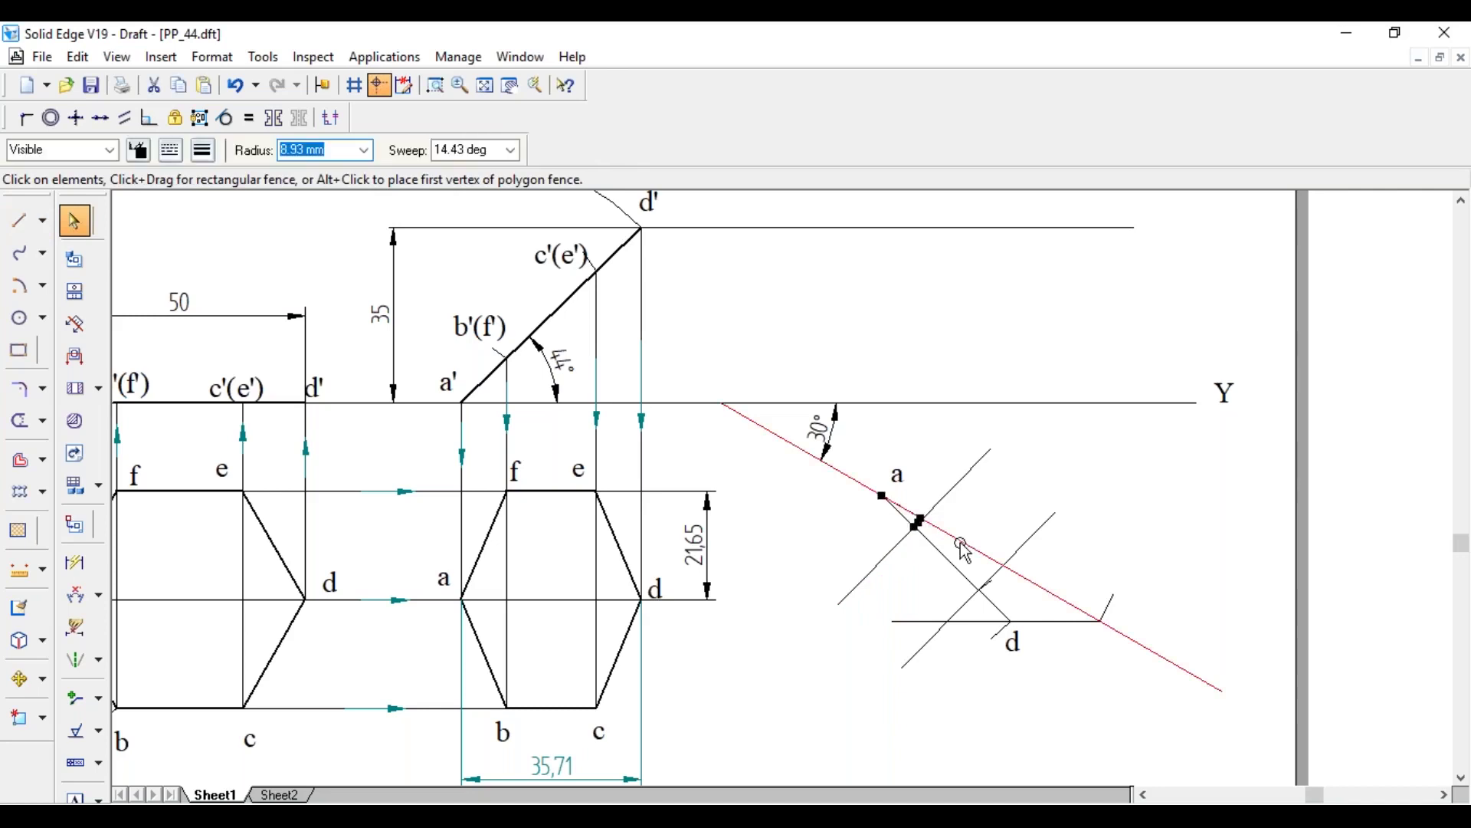
{"action": "key", "text": "Delete"}
{"action": "left_click", "coordinate": [996, 588]}
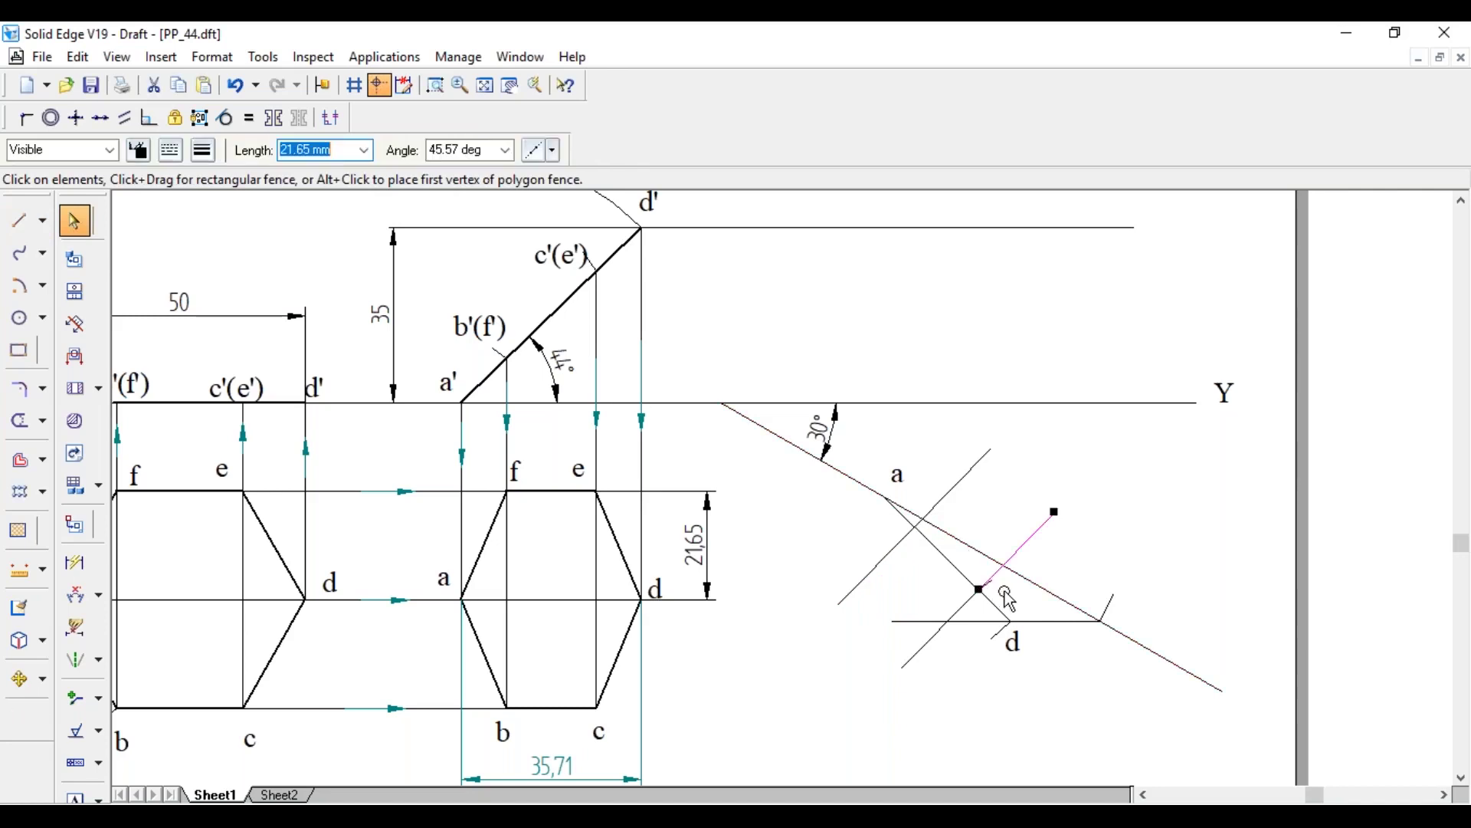
{"action": "left_click", "coordinate": [1006, 598]}
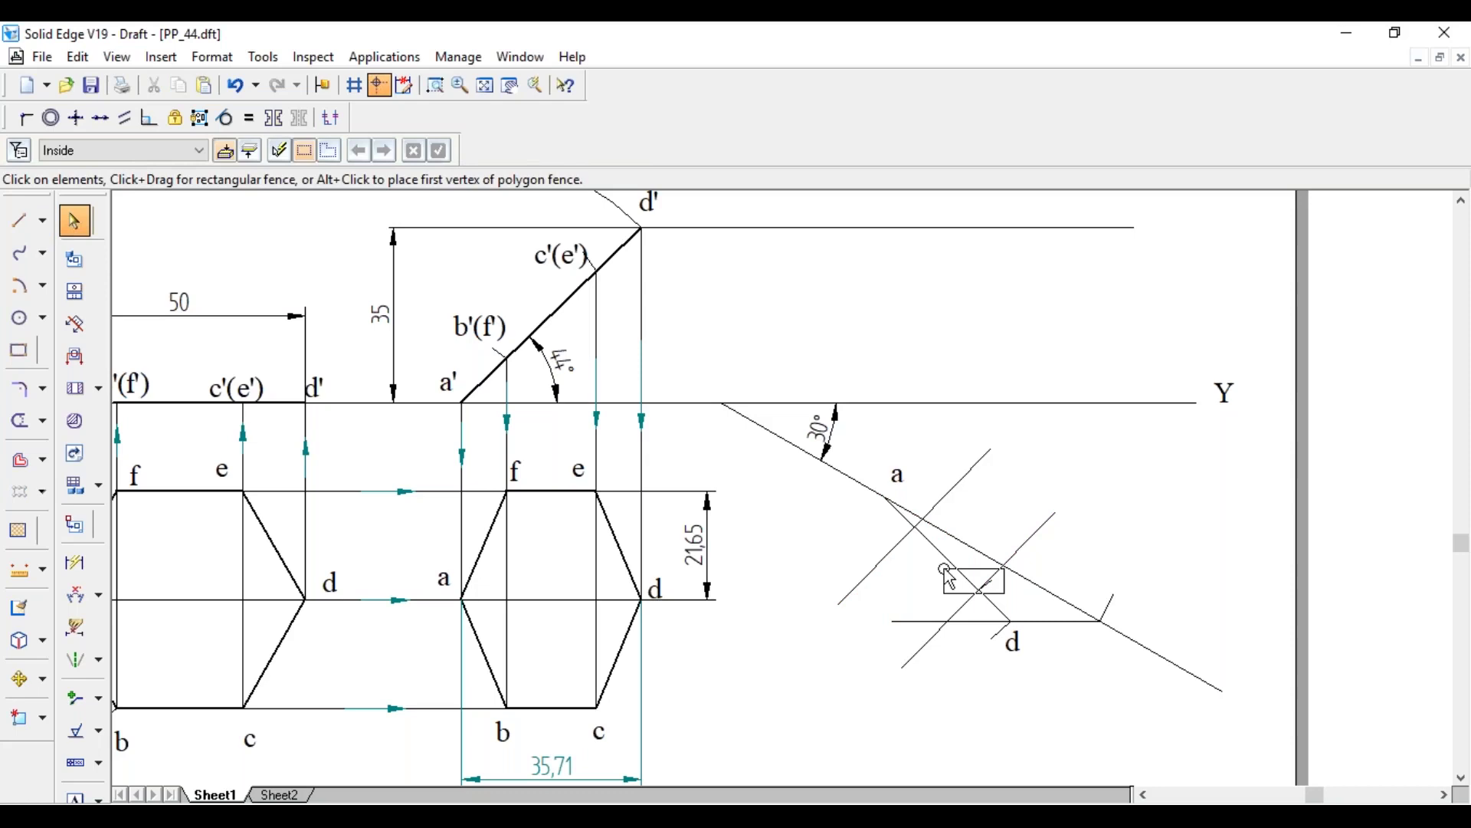
{"action": "key", "text": "Escape"}
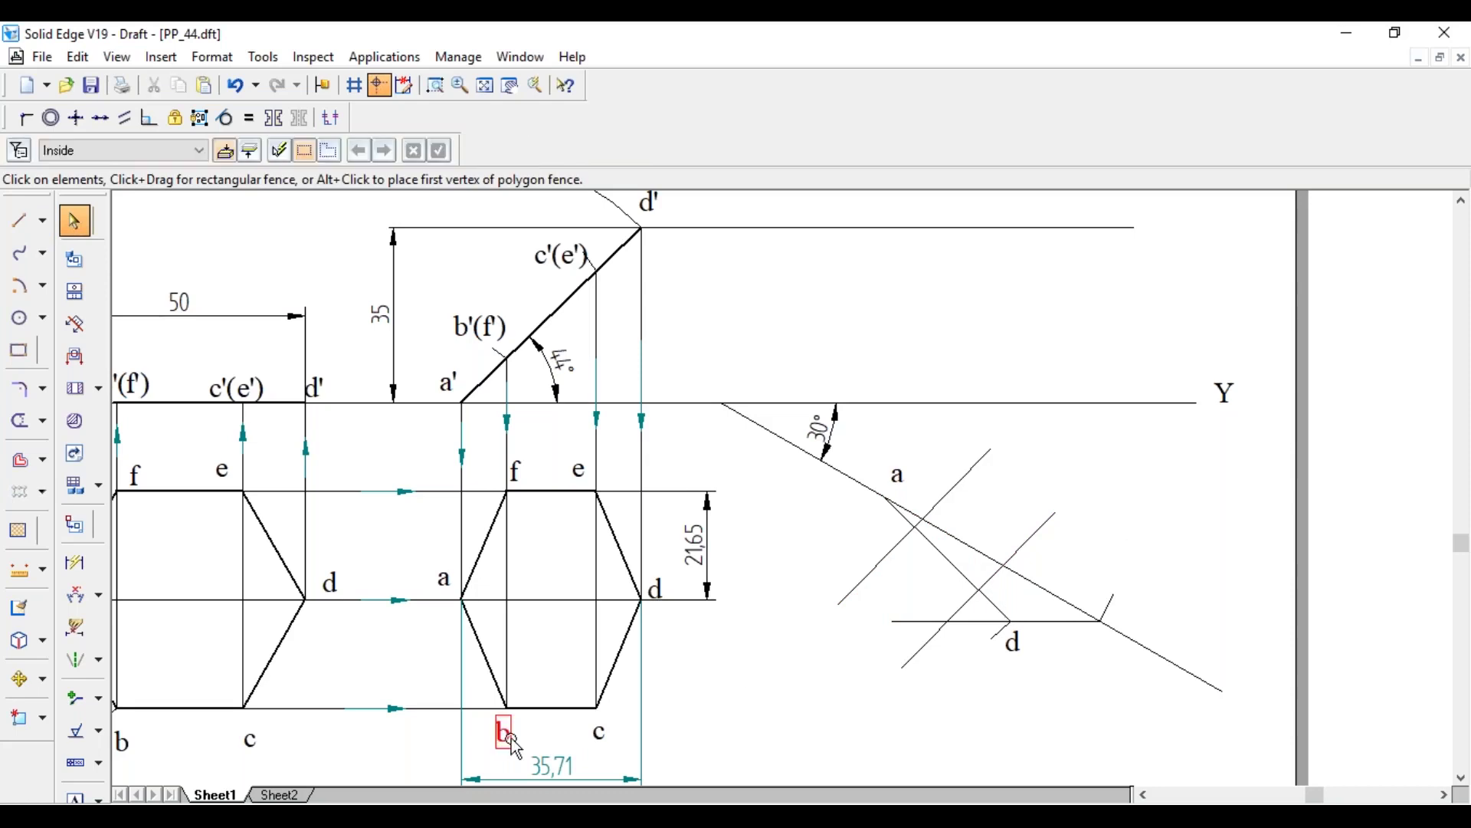
- Copy labels b and c from the second top view to the lower ends of the two perpendicular lines
{"action": "left_click_drag", "start_coordinate": [513, 747], "coordinate": [838, 666]}
{"action": "key", "text": "Escape"}
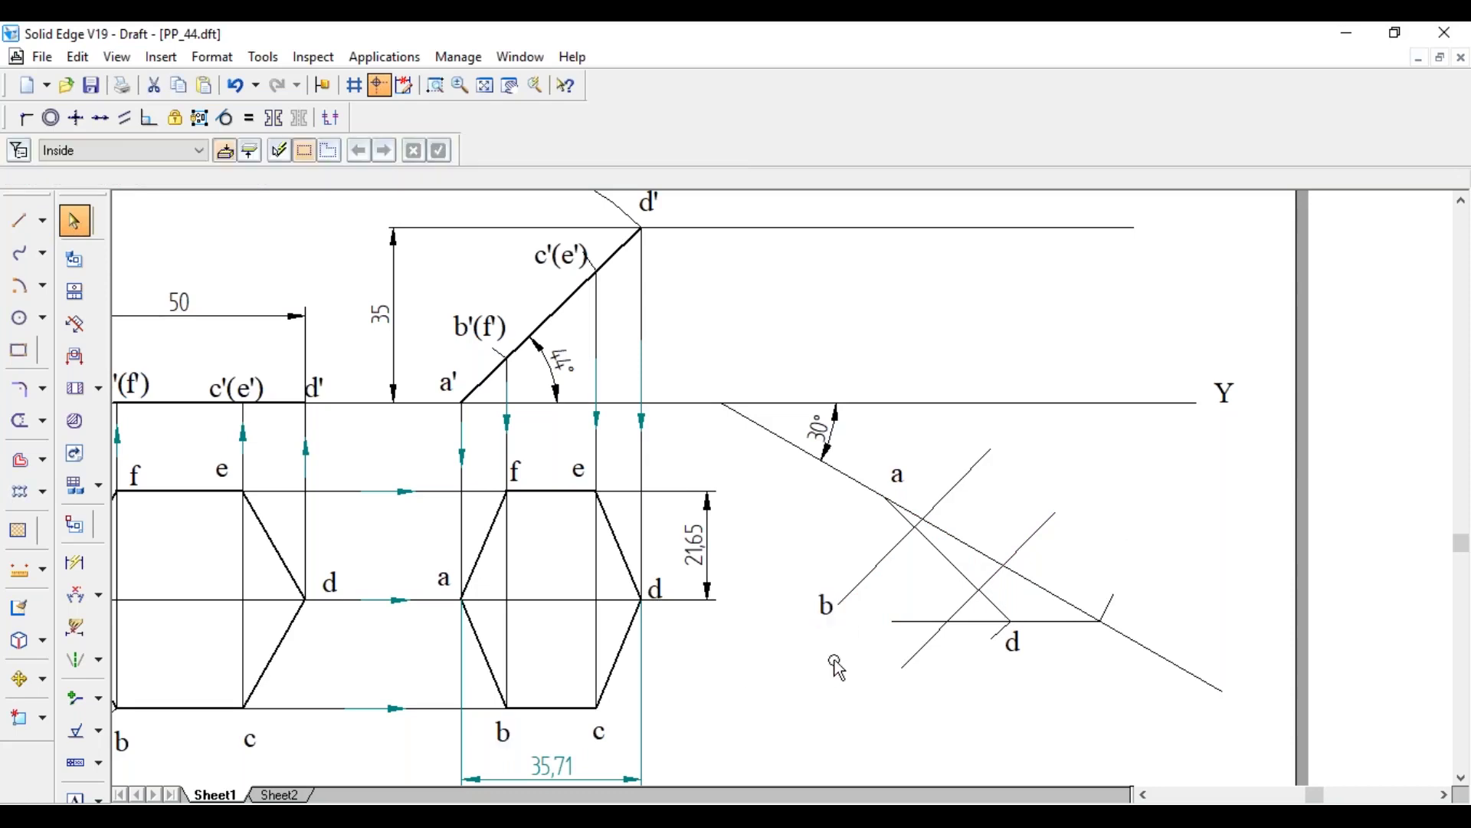
{"action": "left_click_drag", "start_coordinate": [611, 739], "coordinate": [912, 693], "text": "ctrl"}
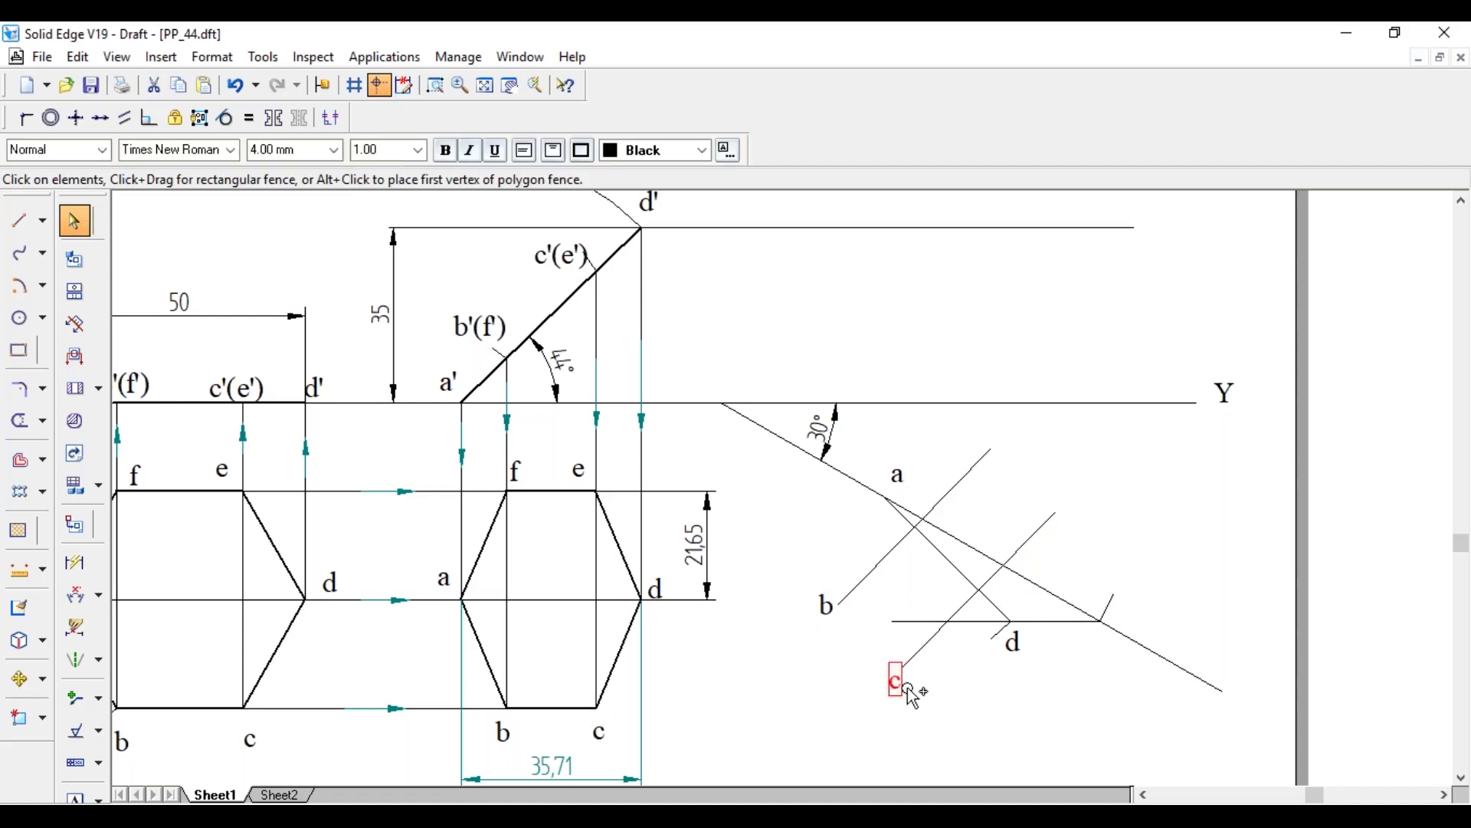
{"action": "left_click", "coordinate": [950, 688]}
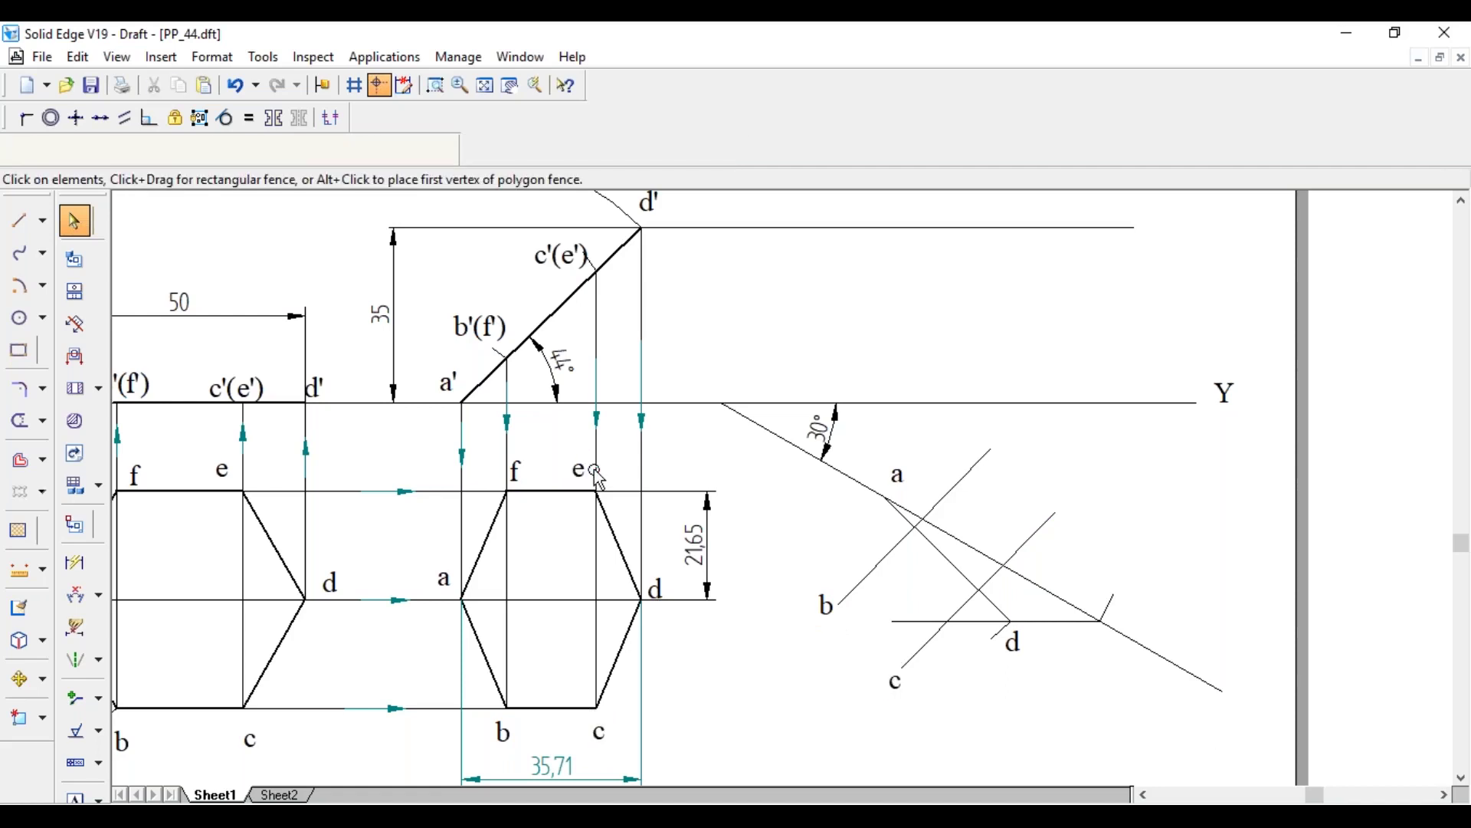
- Copy labels e and f from the second top view to the upper ends of the two perpendicular lines
{"action": "left_click", "coordinate": [1076, 511]}
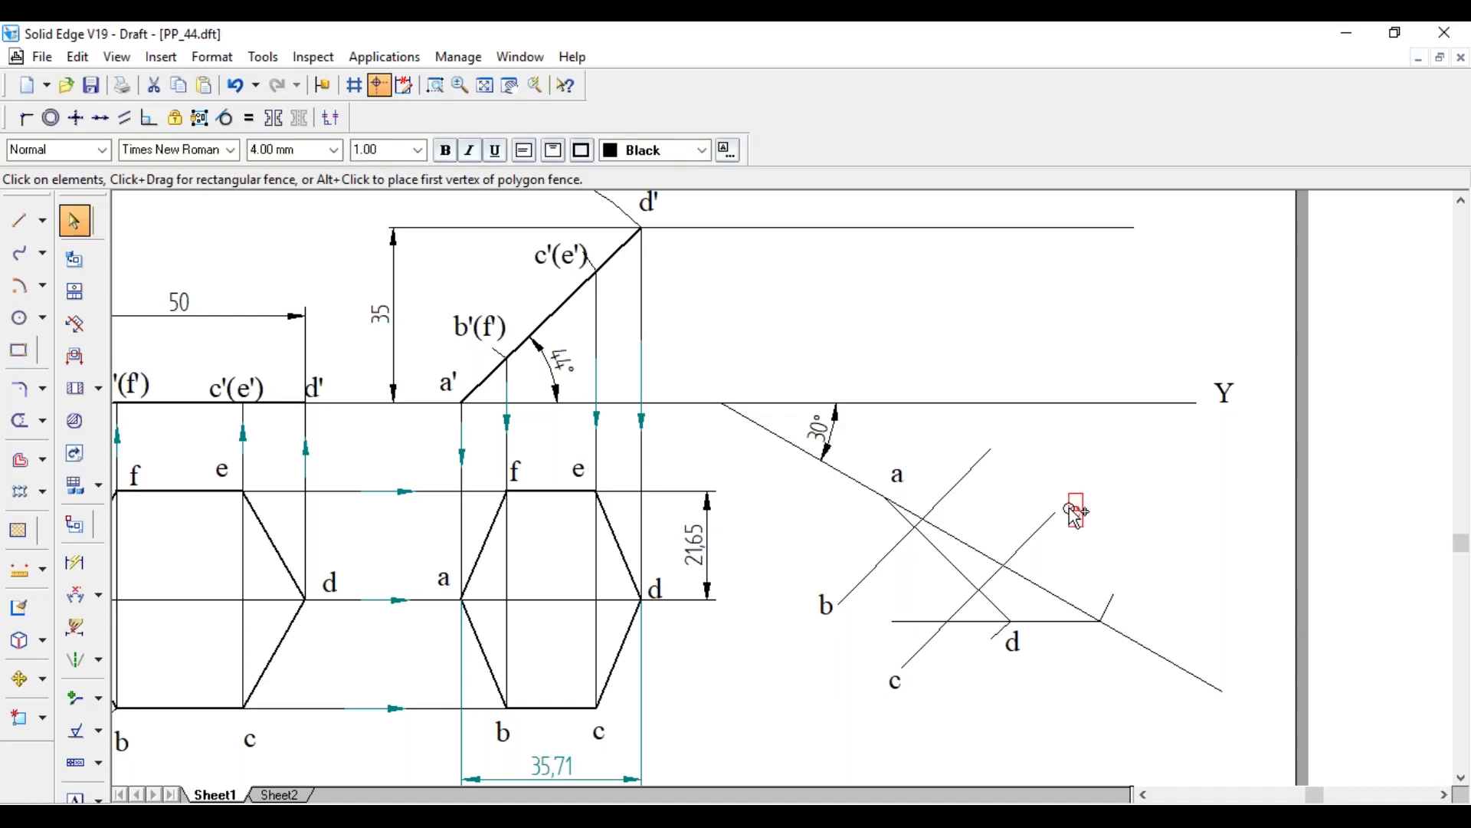
{"action": "left_click_drag", "start_coordinate": [1069, 509], "coordinate": [1060, 505]}
{"action": "left_click", "coordinate": [1031, 495]}
{"action": "left_click_drag", "start_coordinate": [520, 466], "coordinate": [981, 433], "text": "ctrl"}
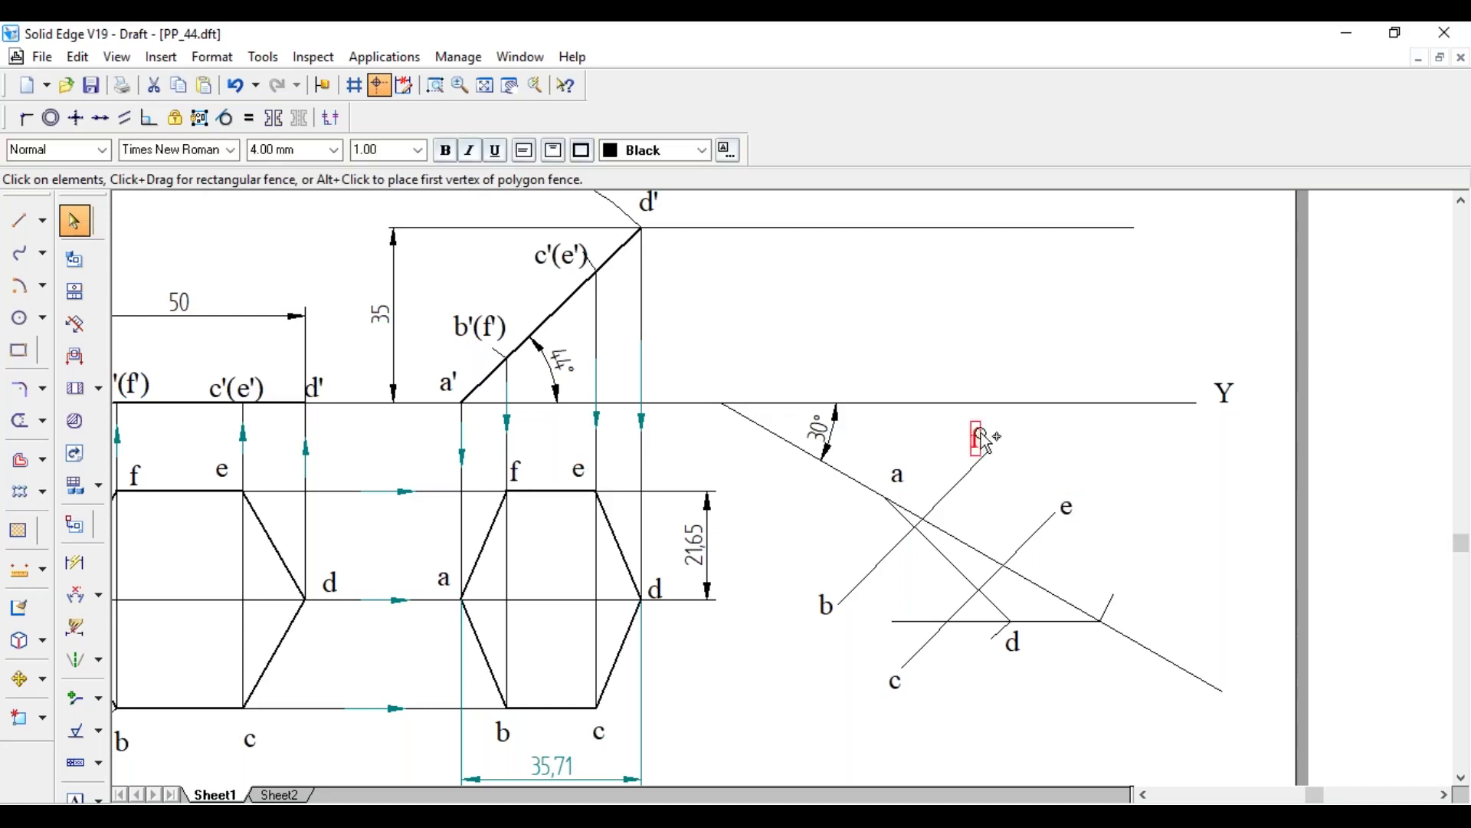
{"action": "left_click", "coordinate": [1053, 451]}
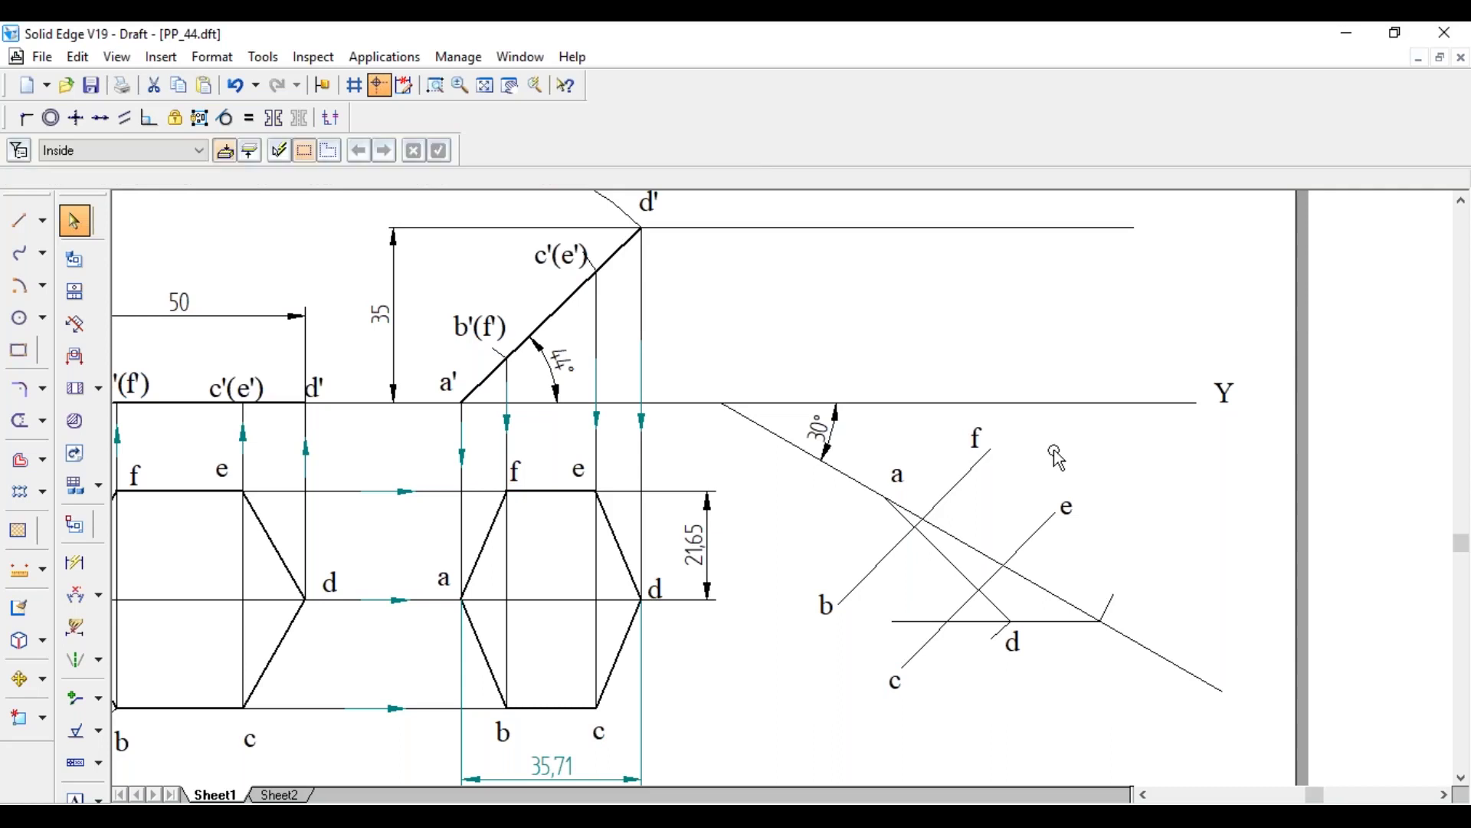
- Draw the closed hexagon outline a-b-c-d-e-f in the final top view with 0.50 mm wide lines
{"action": "key", "text": "l"}
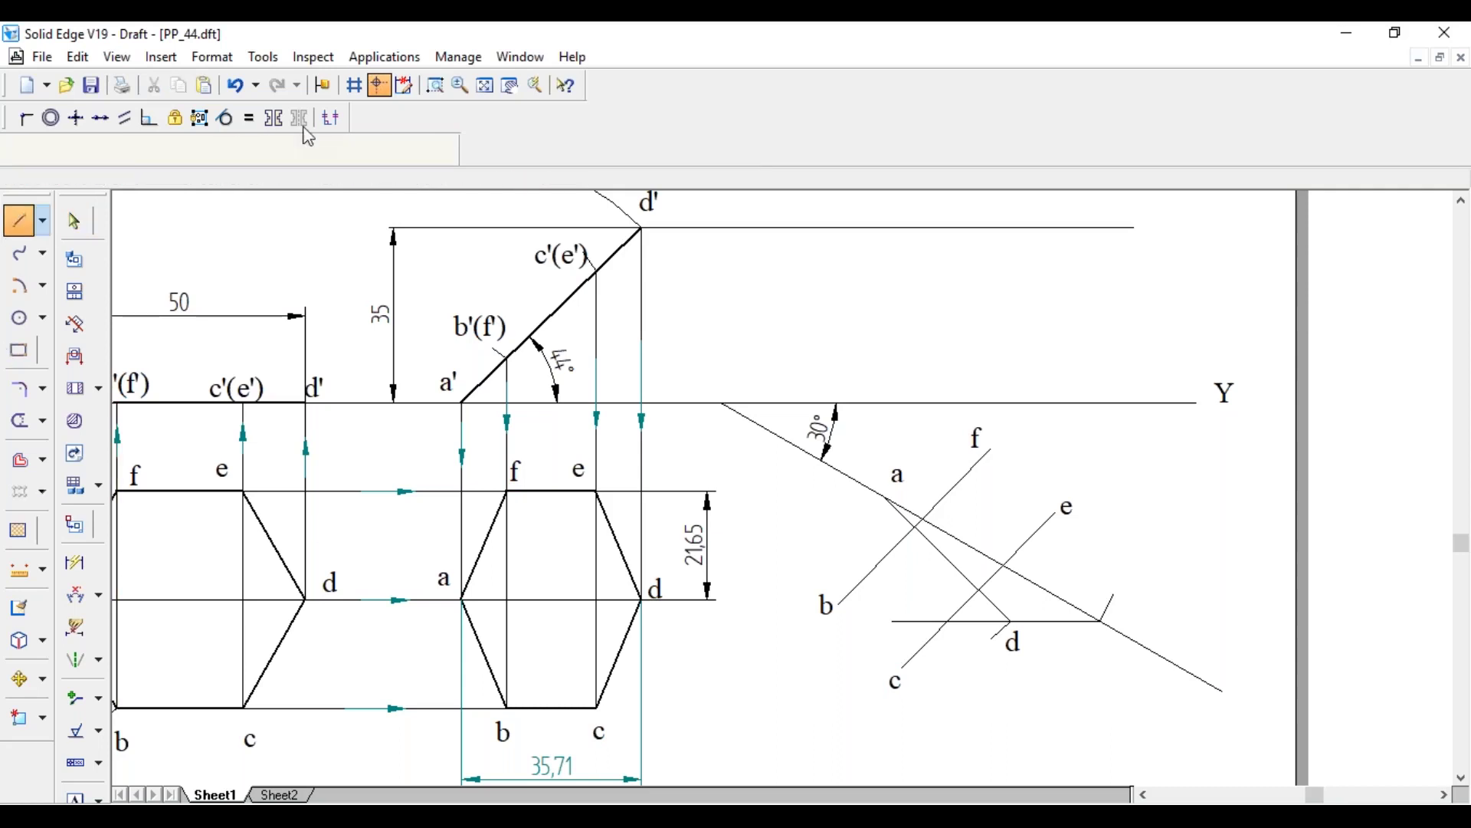
{"action": "left_click", "coordinate": [206, 151]}
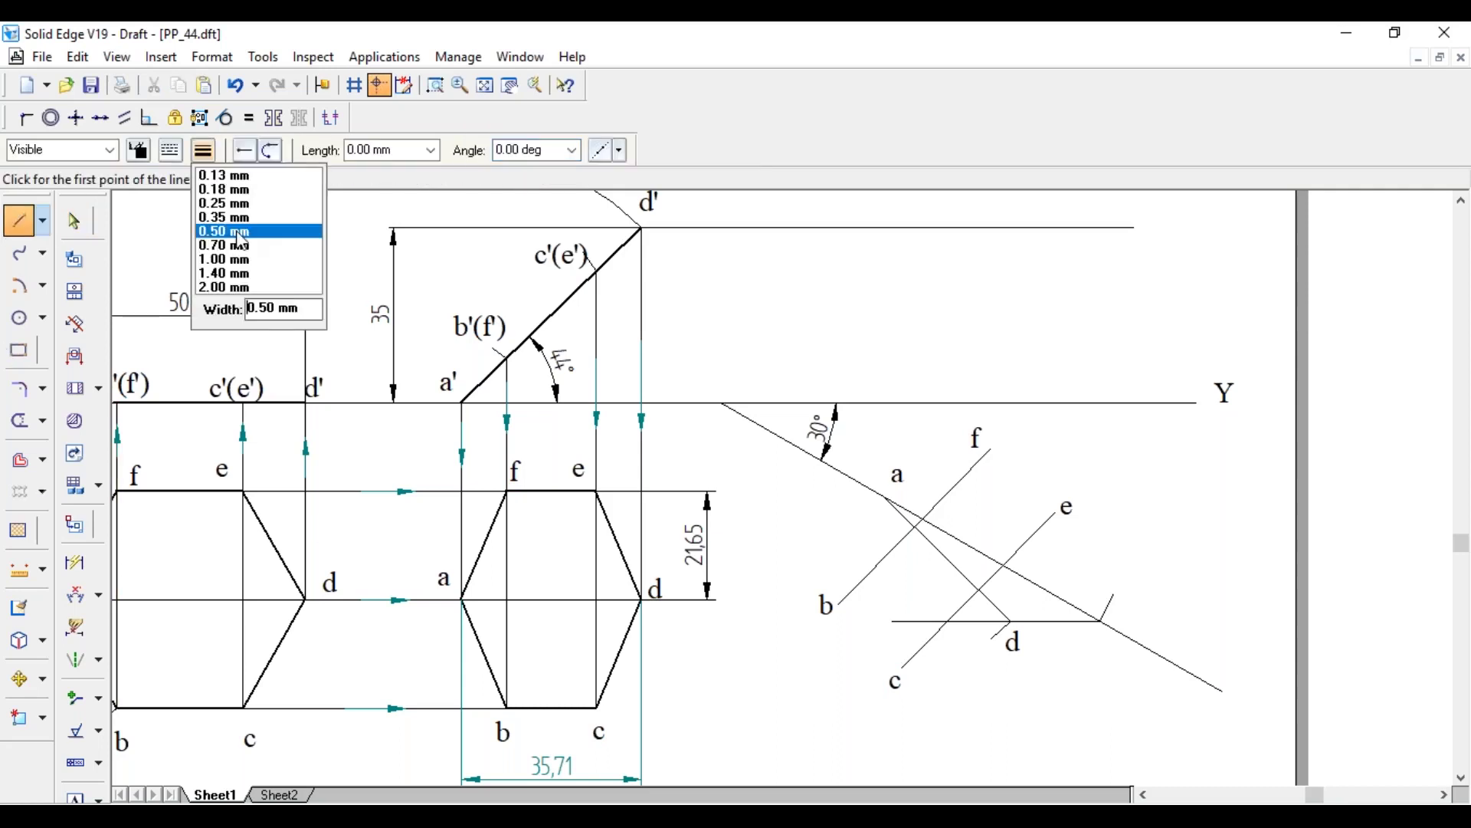
{"action": "left_click", "coordinate": [238, 232]}
{"action": "left_click", "coordinate": [885, 512]}
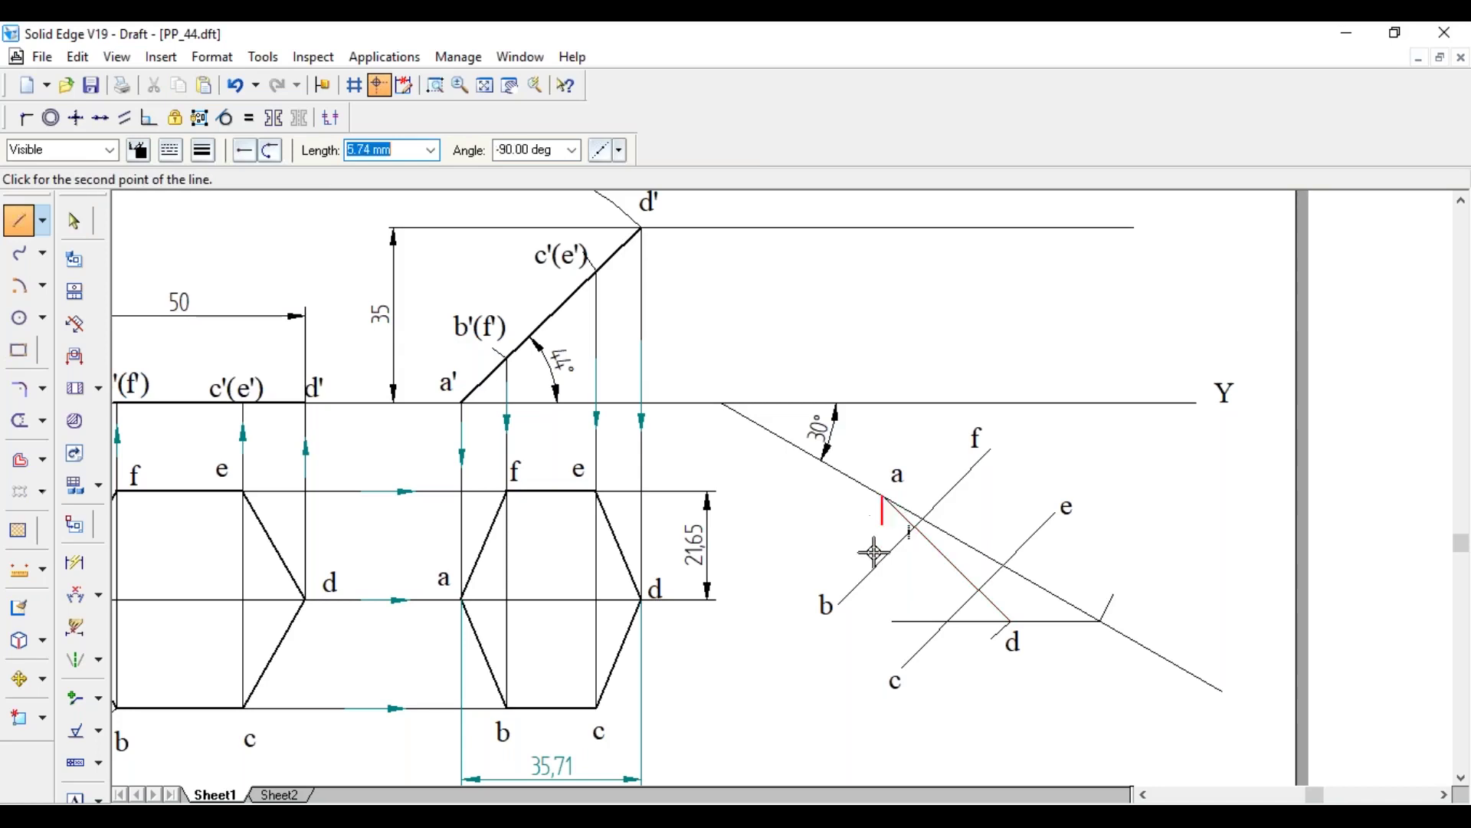
{"action": "left_click", "coordinate": [841, 604]}
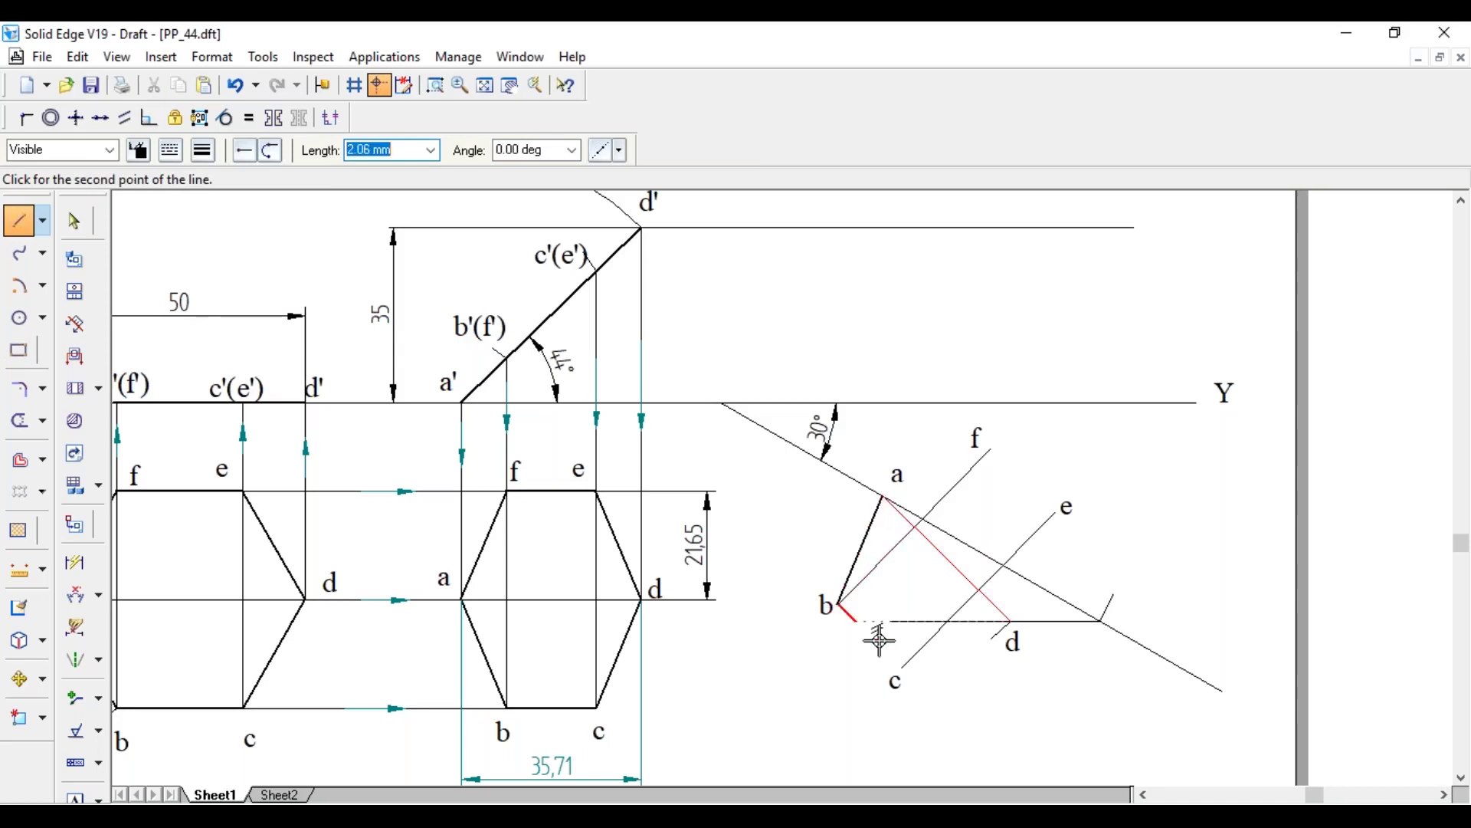
{"action": "left_click", "coordinate": [903, 667]}
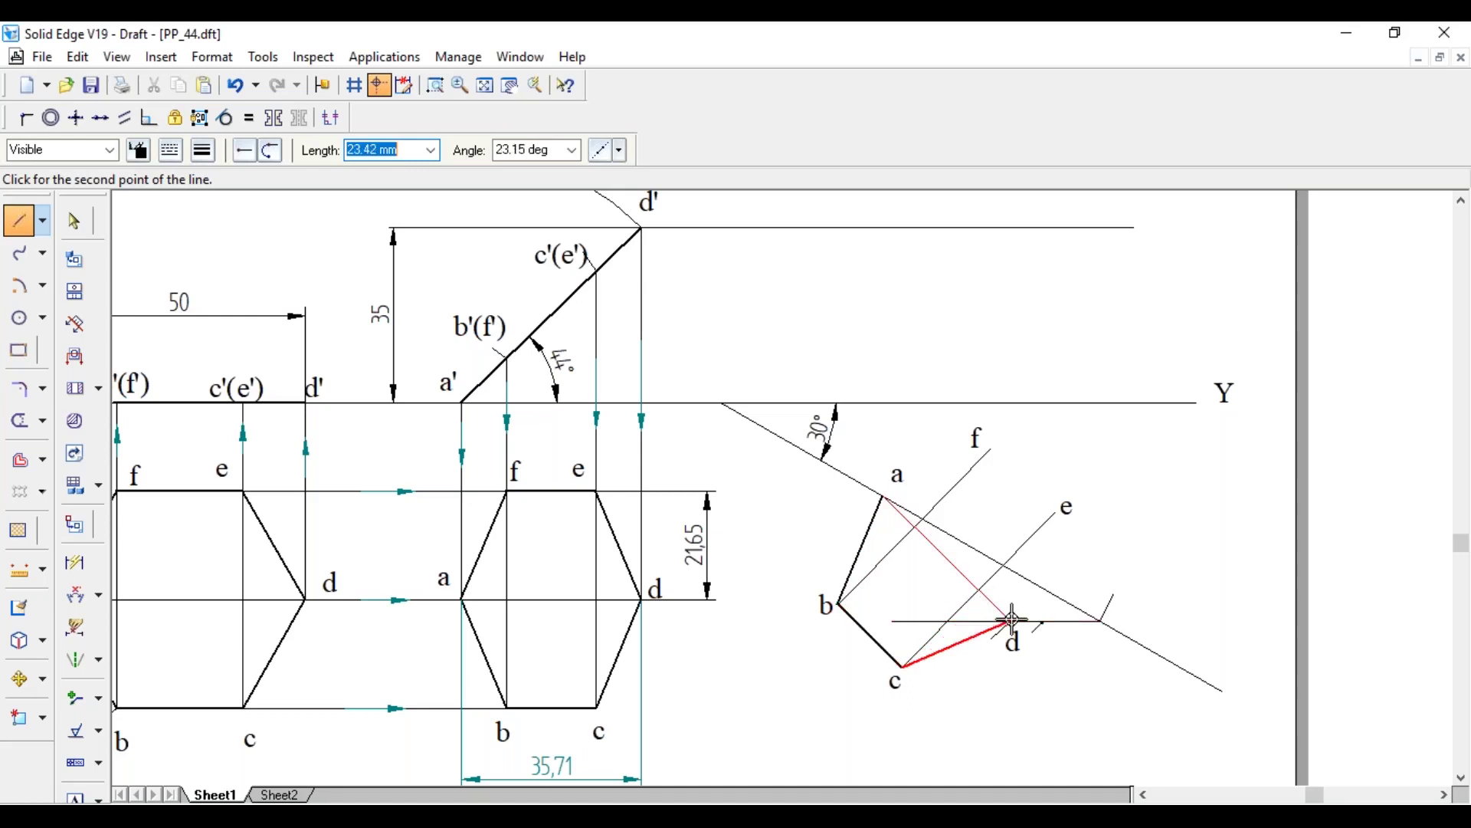
{"action": "left_click", "coordinate": [1012, 621]}
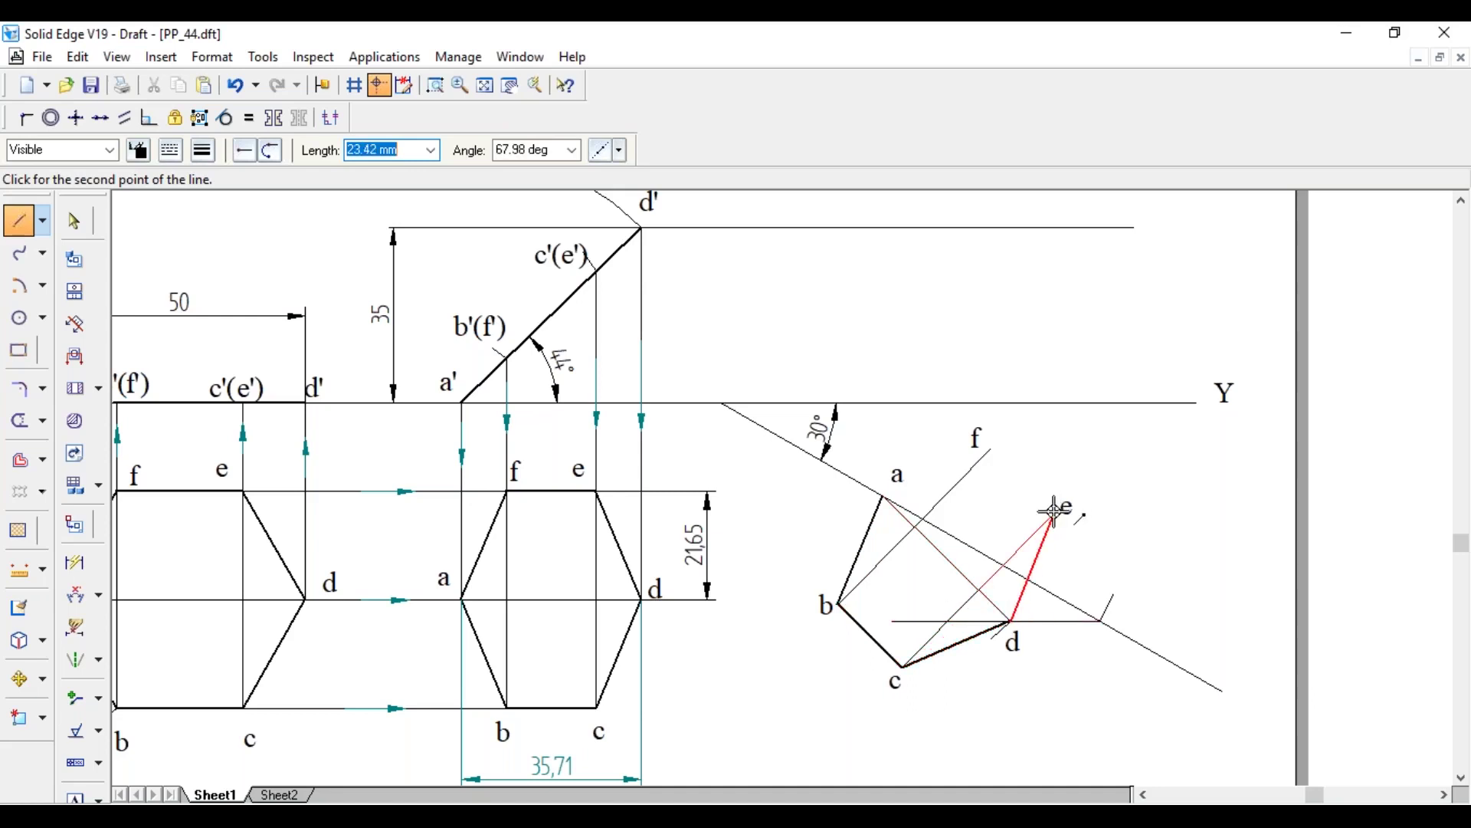
{"action": "left_click", "coordinate": [1055, 512]}
{"action": "left_click", "coordinate": [991, 450]}
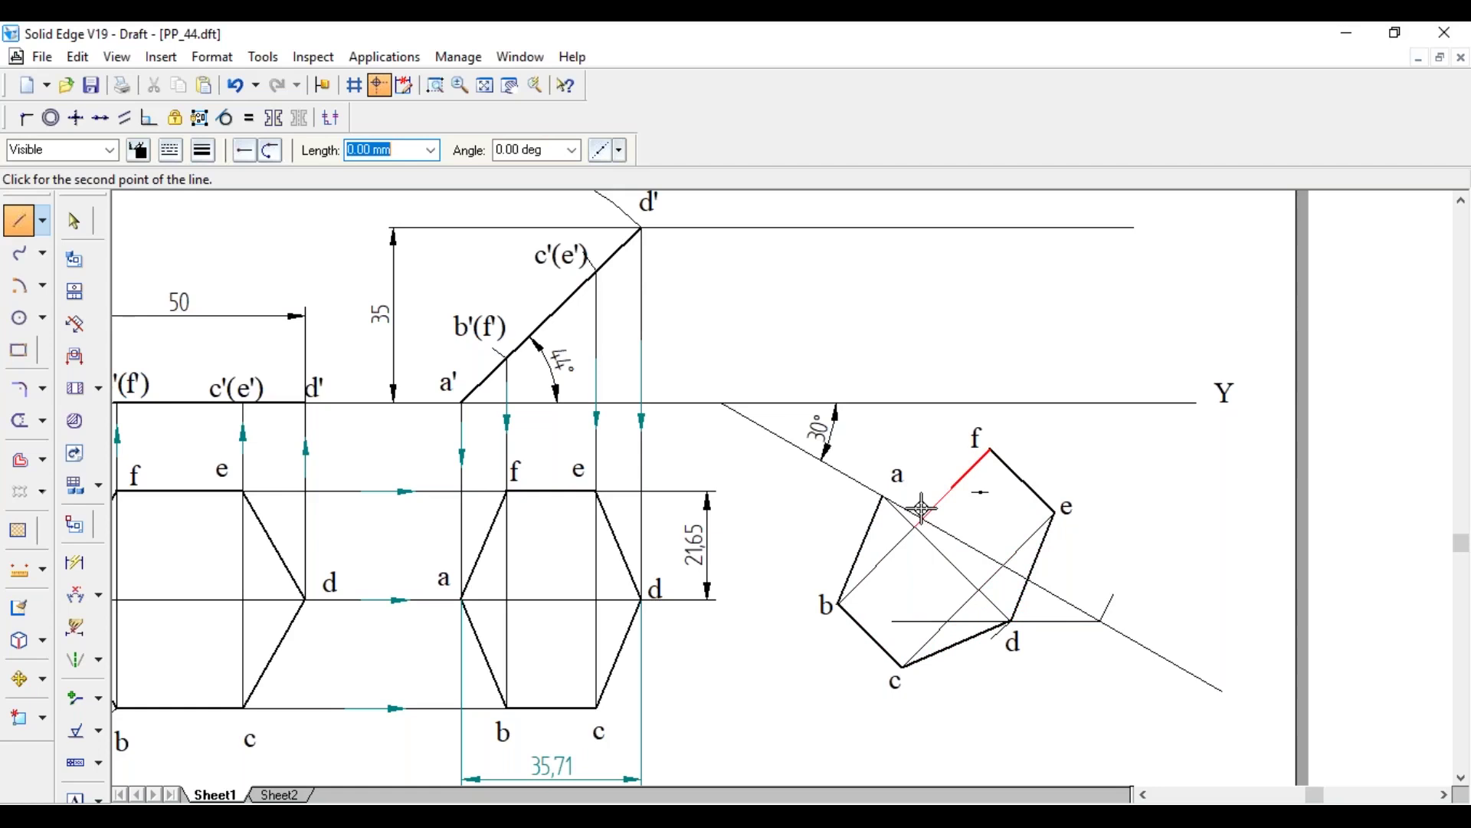
{"action": "left_click", "coordinate": [882, 492]}
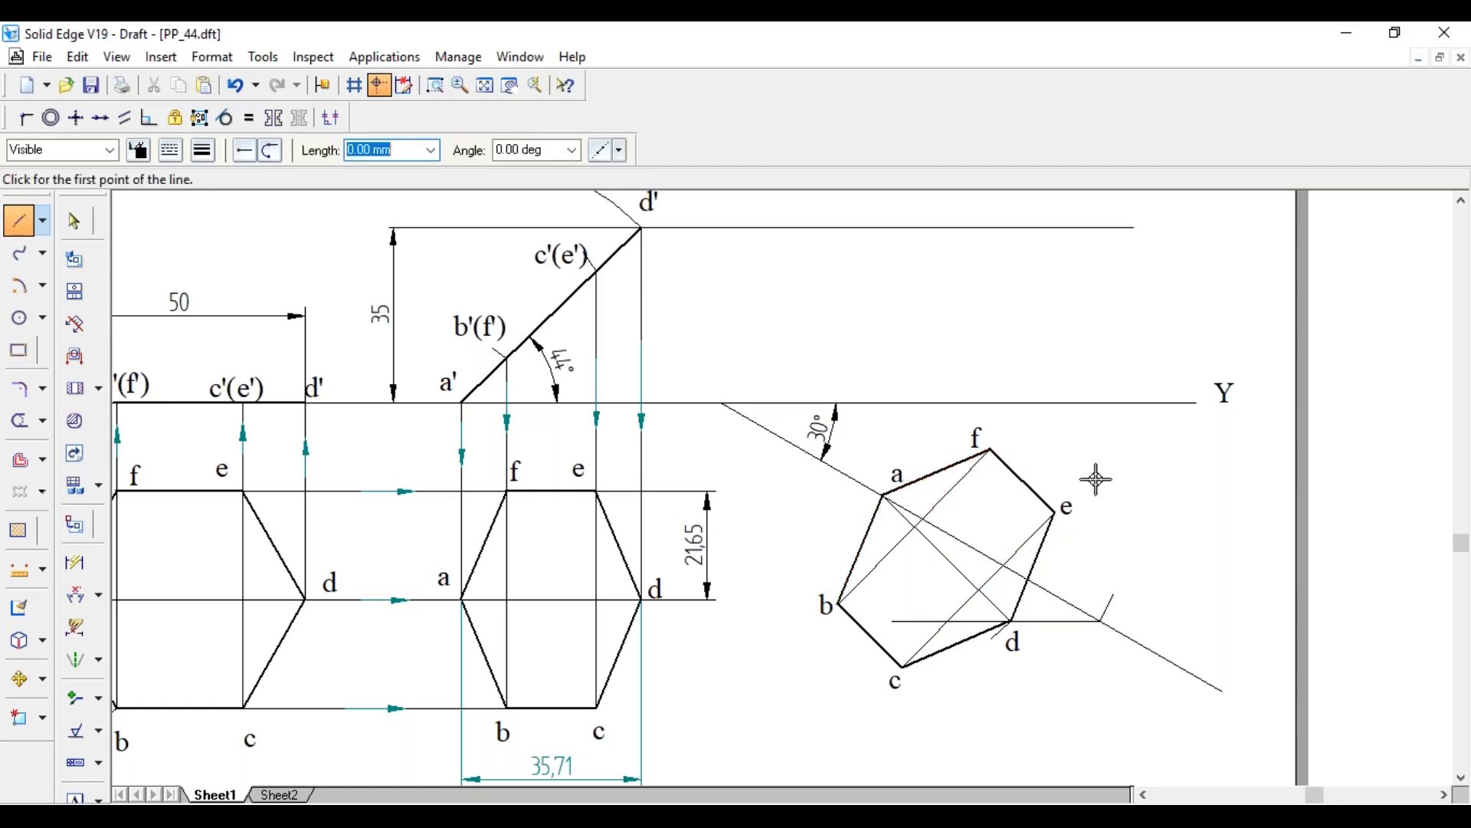
{"action": "key", "text": "Escape"}
- Draw thin horizontal projection lines from c'(e') and b'(f') in the inclined front view, extending above the final top view
{"action": "scroll", "coordinate": [1136, 508], "scroll_direction": "up", "scroll_amount": 3}
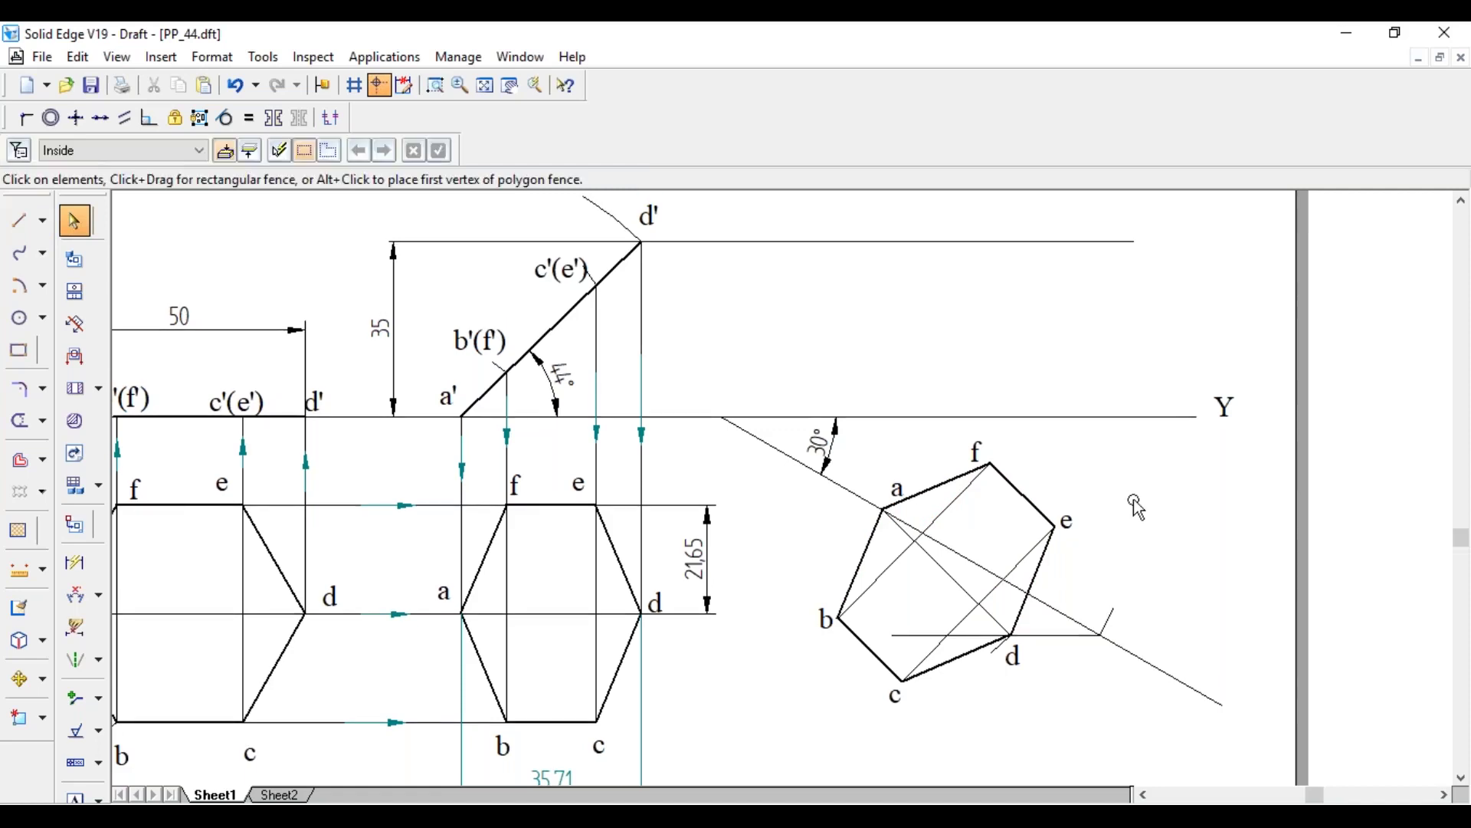
{"action": "left_click", "coordinate": [20, 220]}
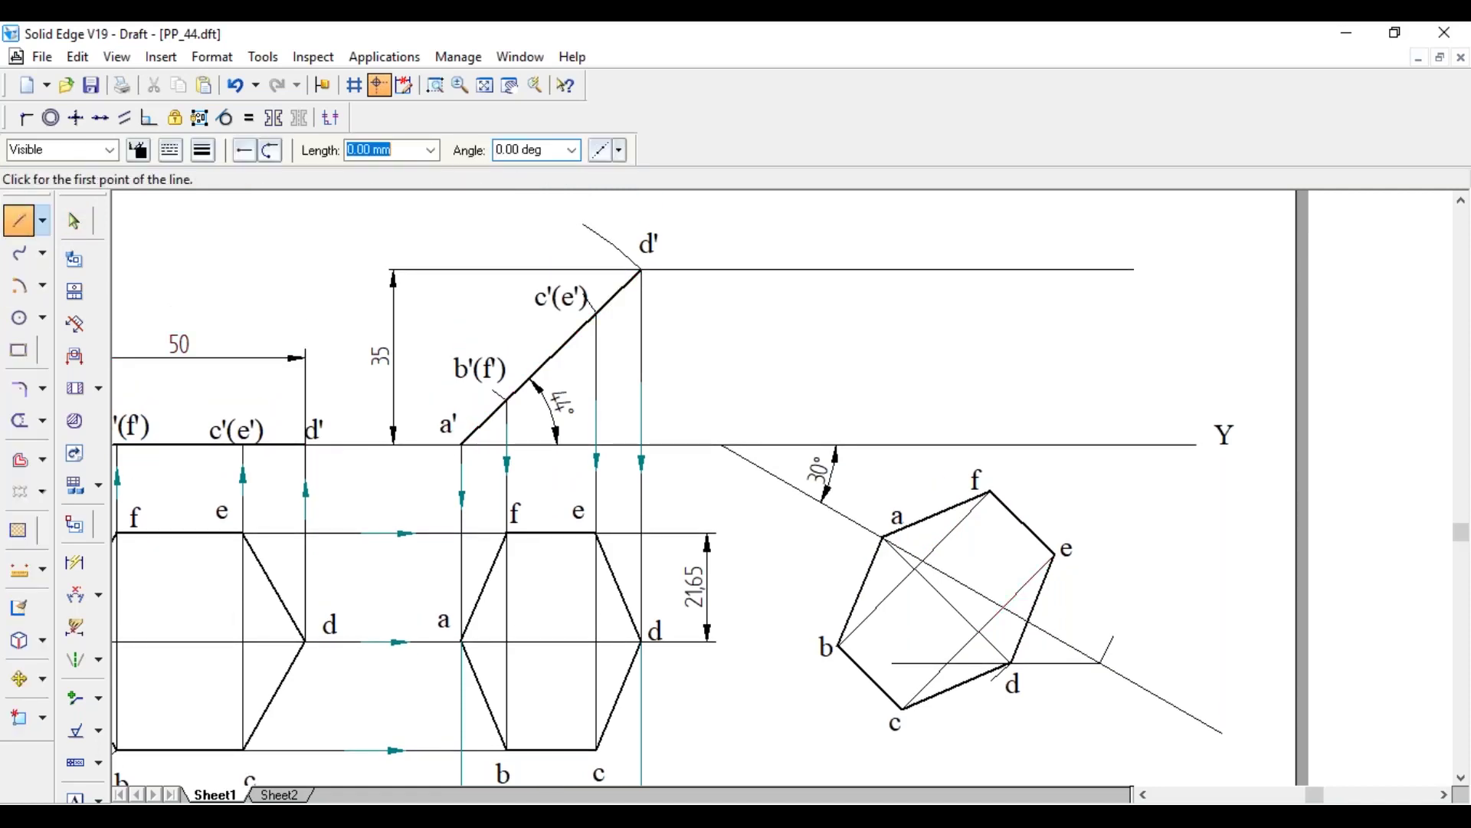
{"action": "left_click", "coordinate": [204, 149]}
{"action": "left_click", "coordinate": [225, 182]}
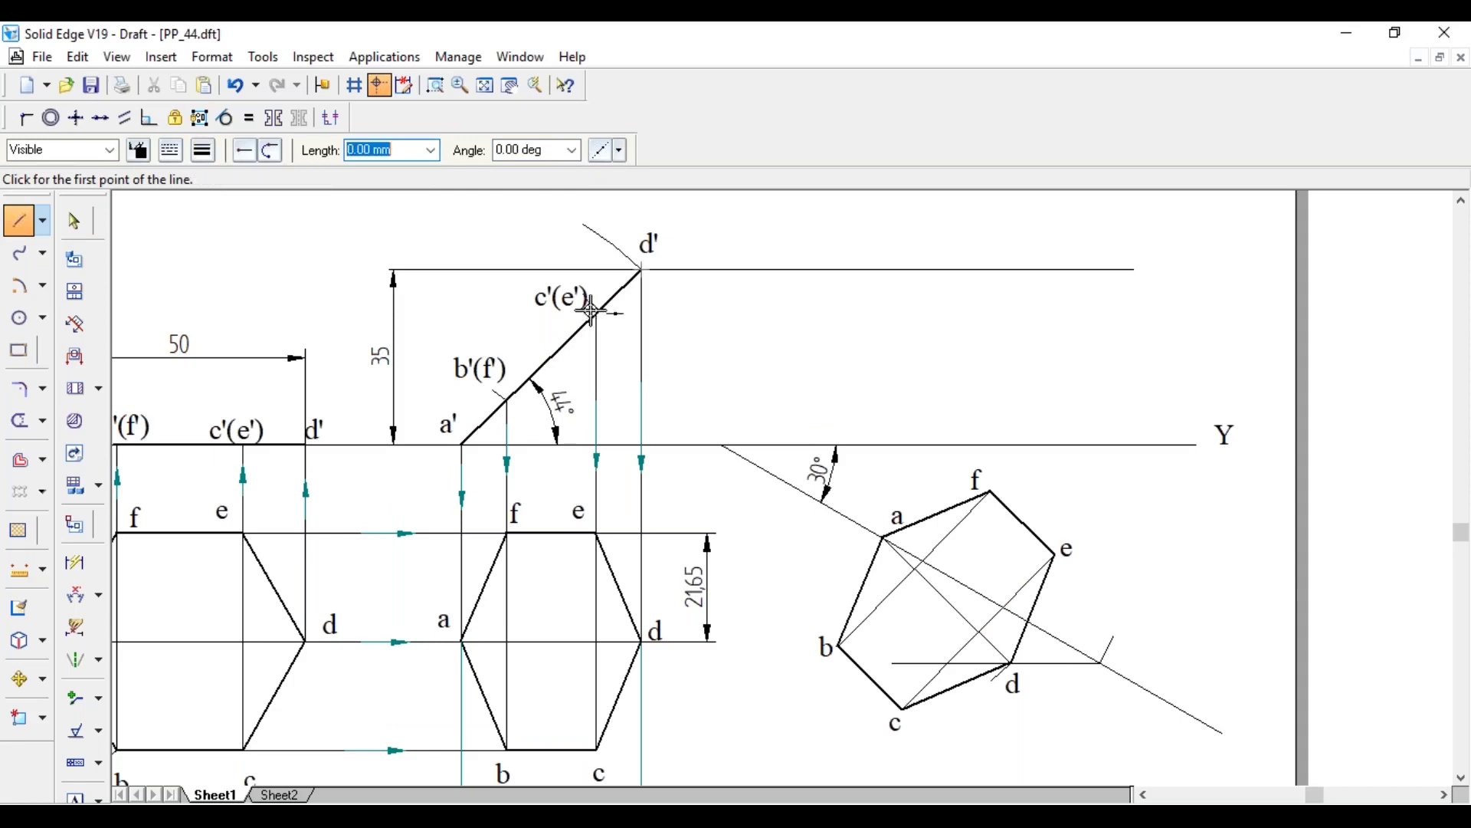
{"action": "left_click", "coordinate": [597, 312]}
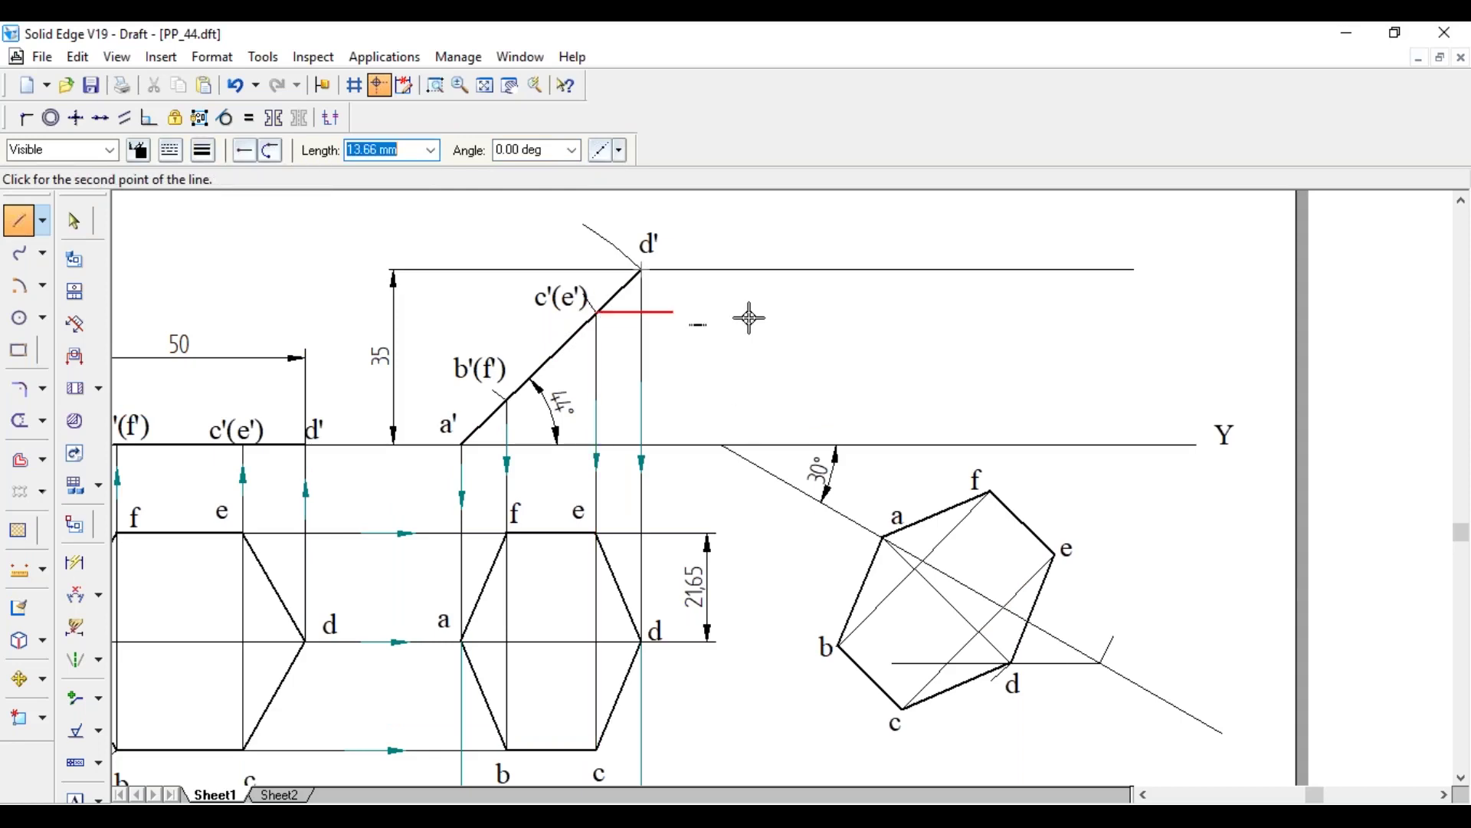
{"action": "left_click", "coordinate": [1111, 312]}
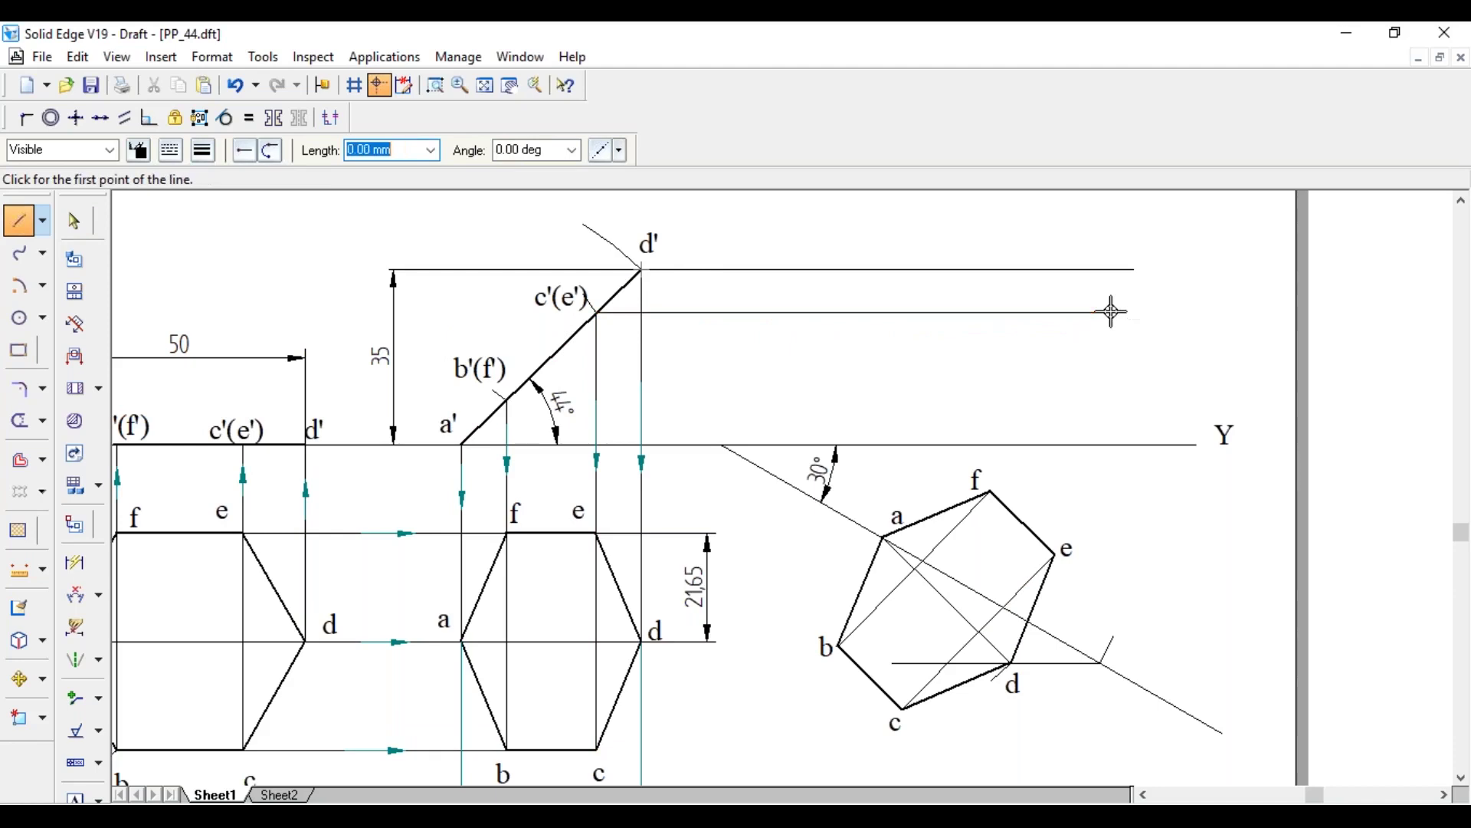
{"action": "left_click", "coordinate": [506, 400]}
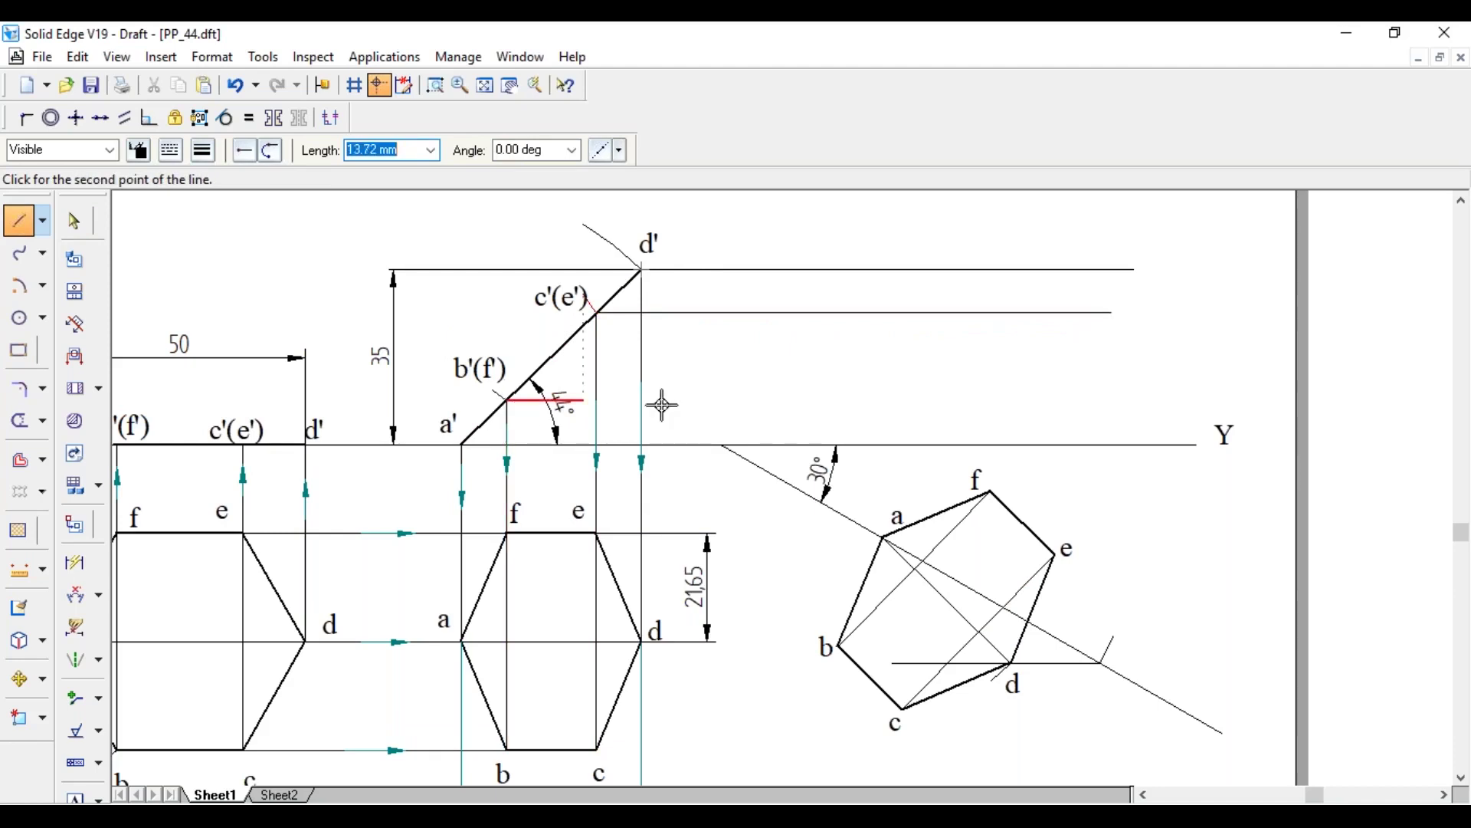
{"action": "left_click", "coordinate": [1022, 400]}
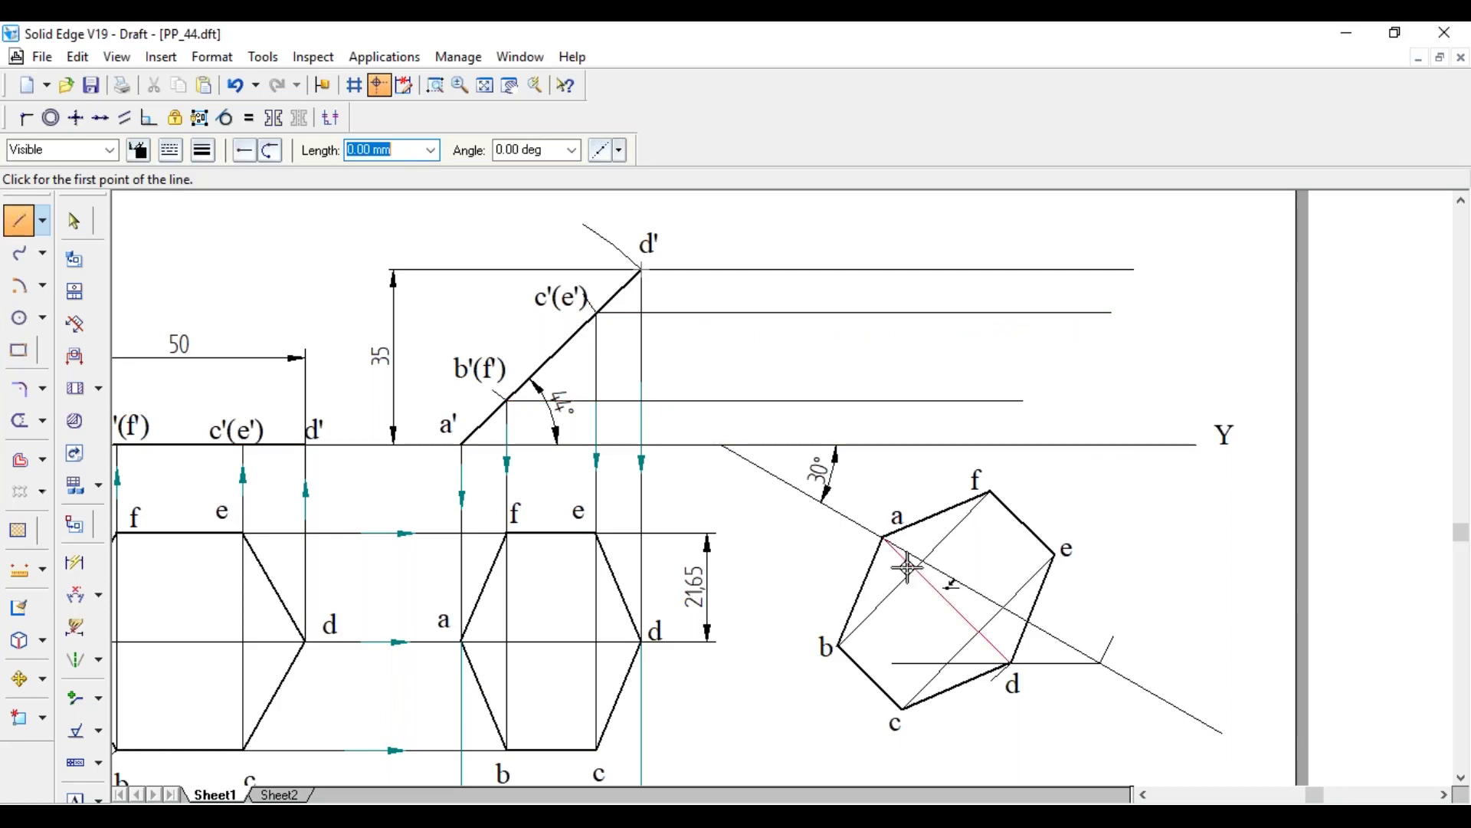
- Project a of the final top view vertically up to the XY line, and b and f up to the horizontal from b'(f')
{"action": "left_click", "coordinate": [884, 536]}
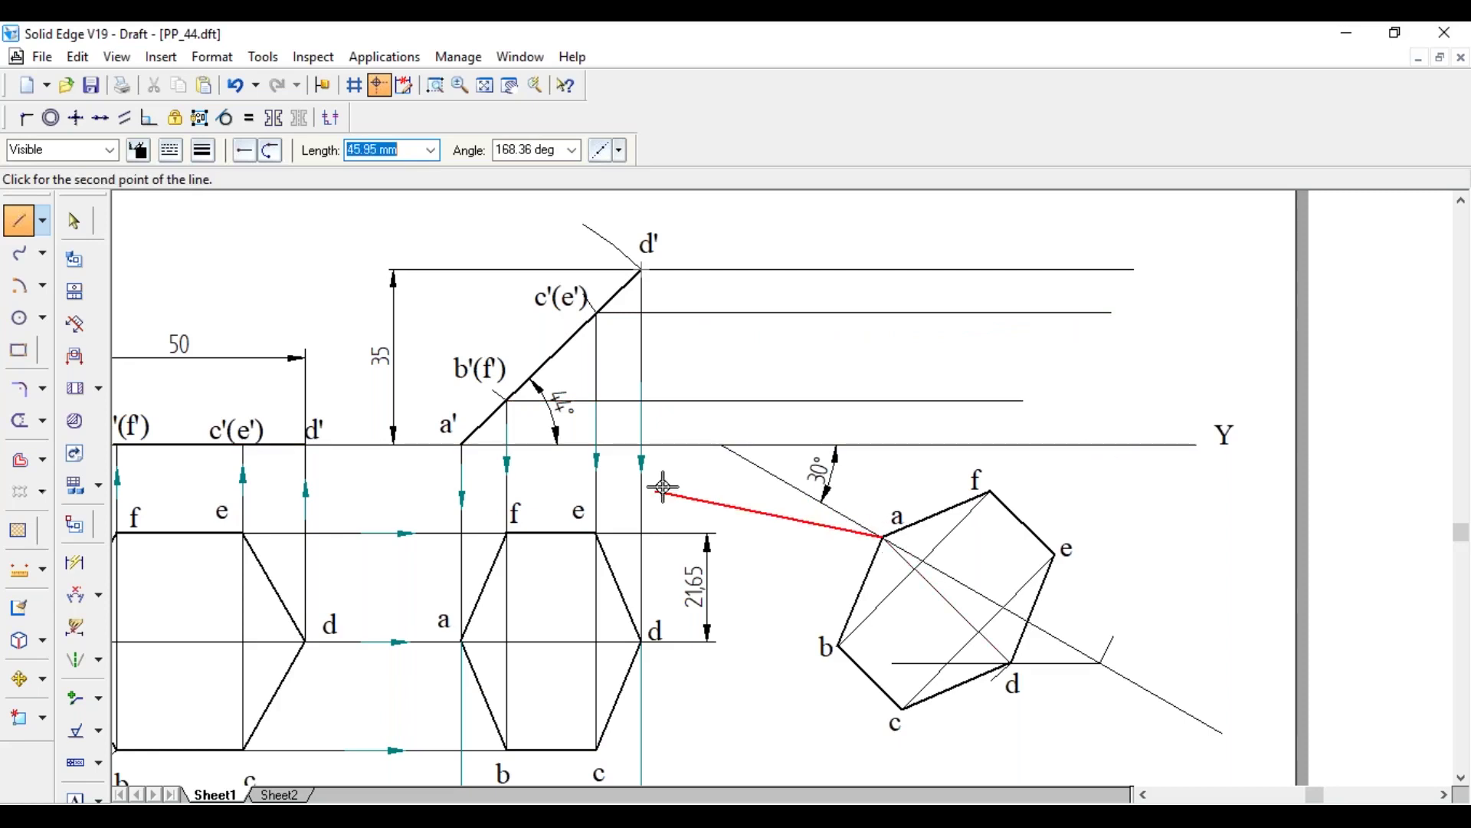
{"action": "left_click", "coordinate": [881, 444]}
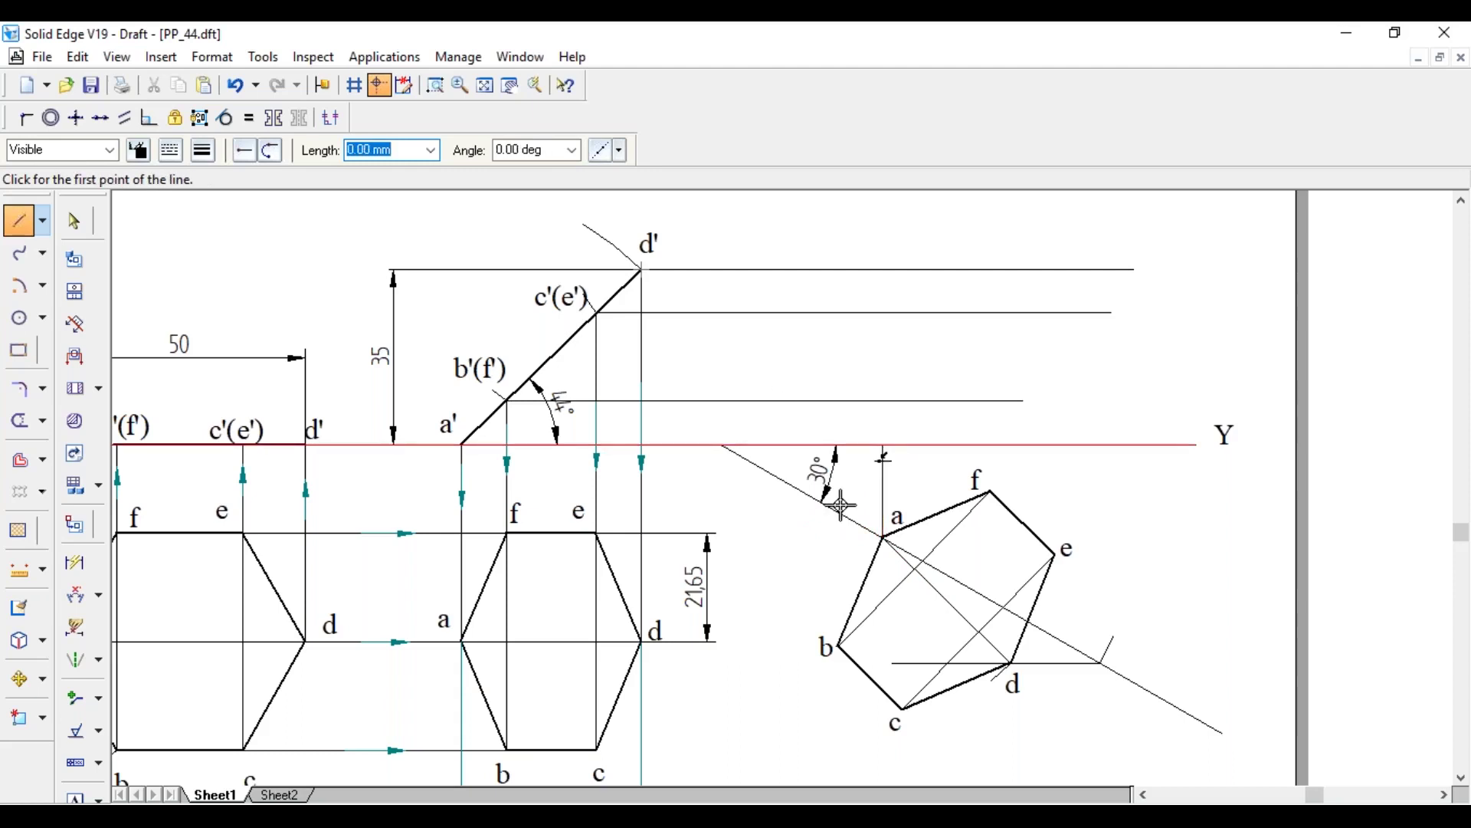
{"action": "left_click", "coordinate": [836, 647]}
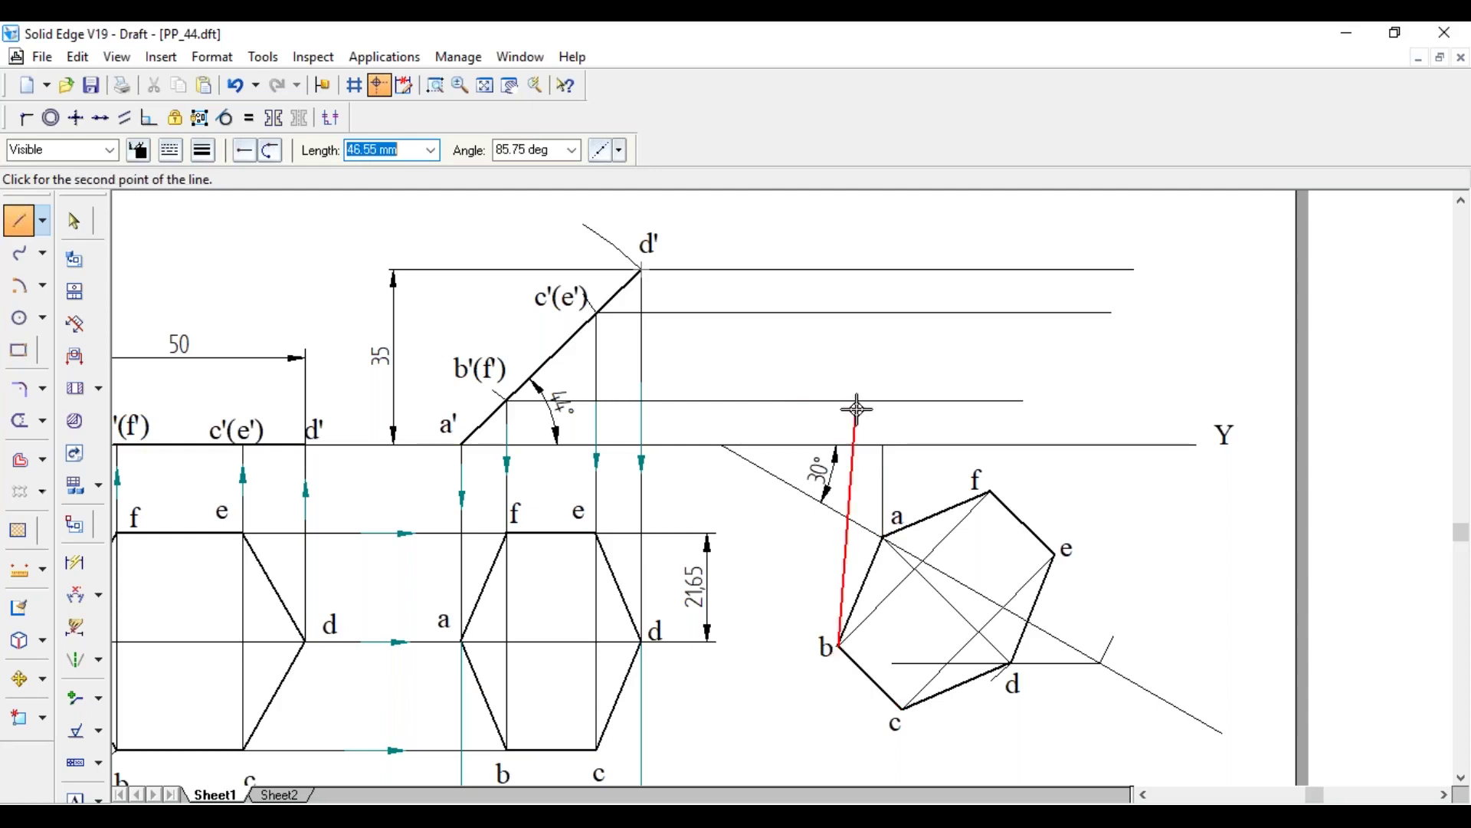
{"action": "left_click", "coordinate": [840, 399]}
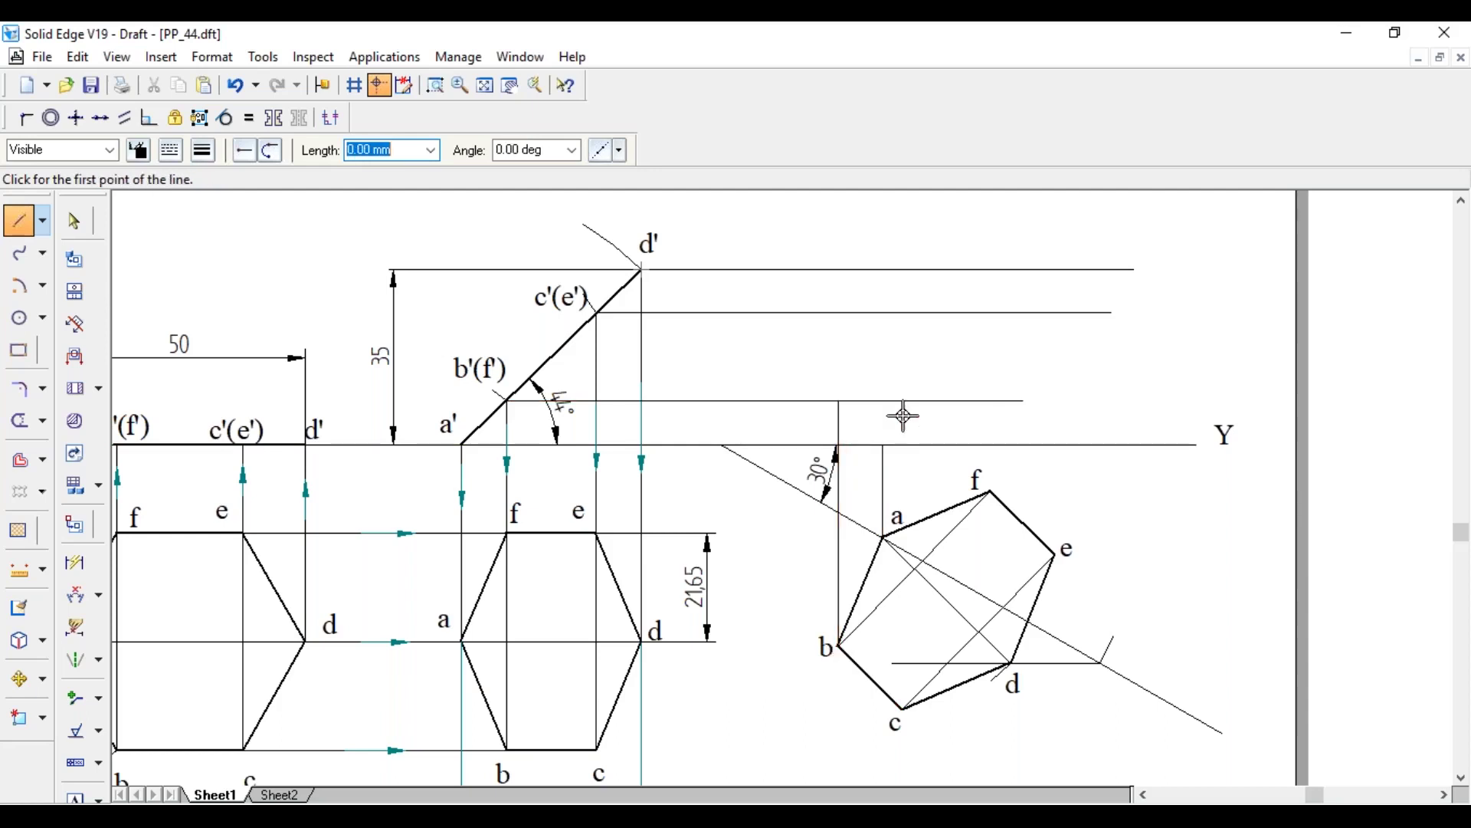
{"action": "left_click", "coordinate": [990, 492]}
{"action": "left_click", "coordinate": [990, 400]}
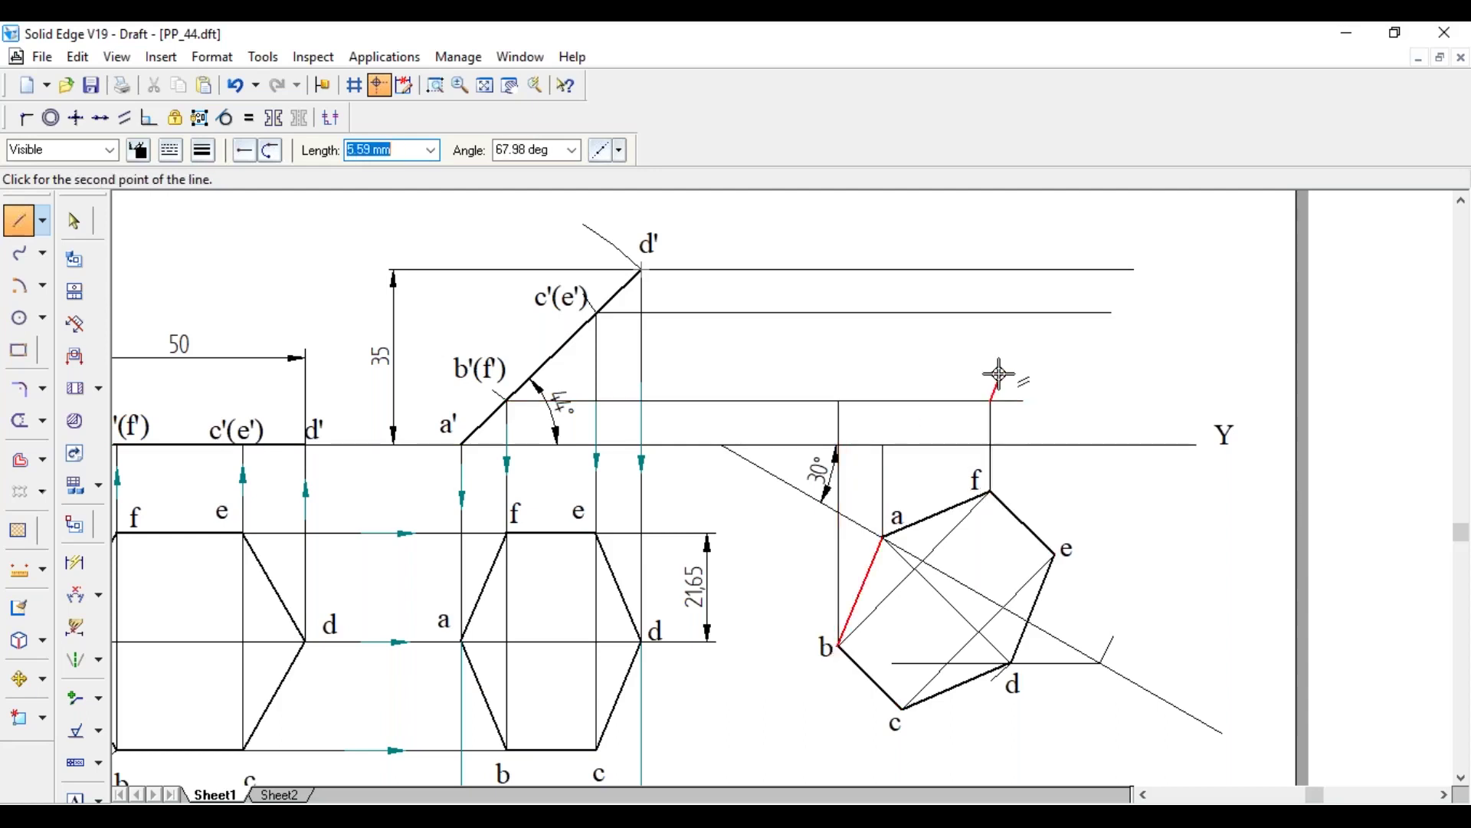
{"action": "right_click", "coordinate": [1001, 373]}
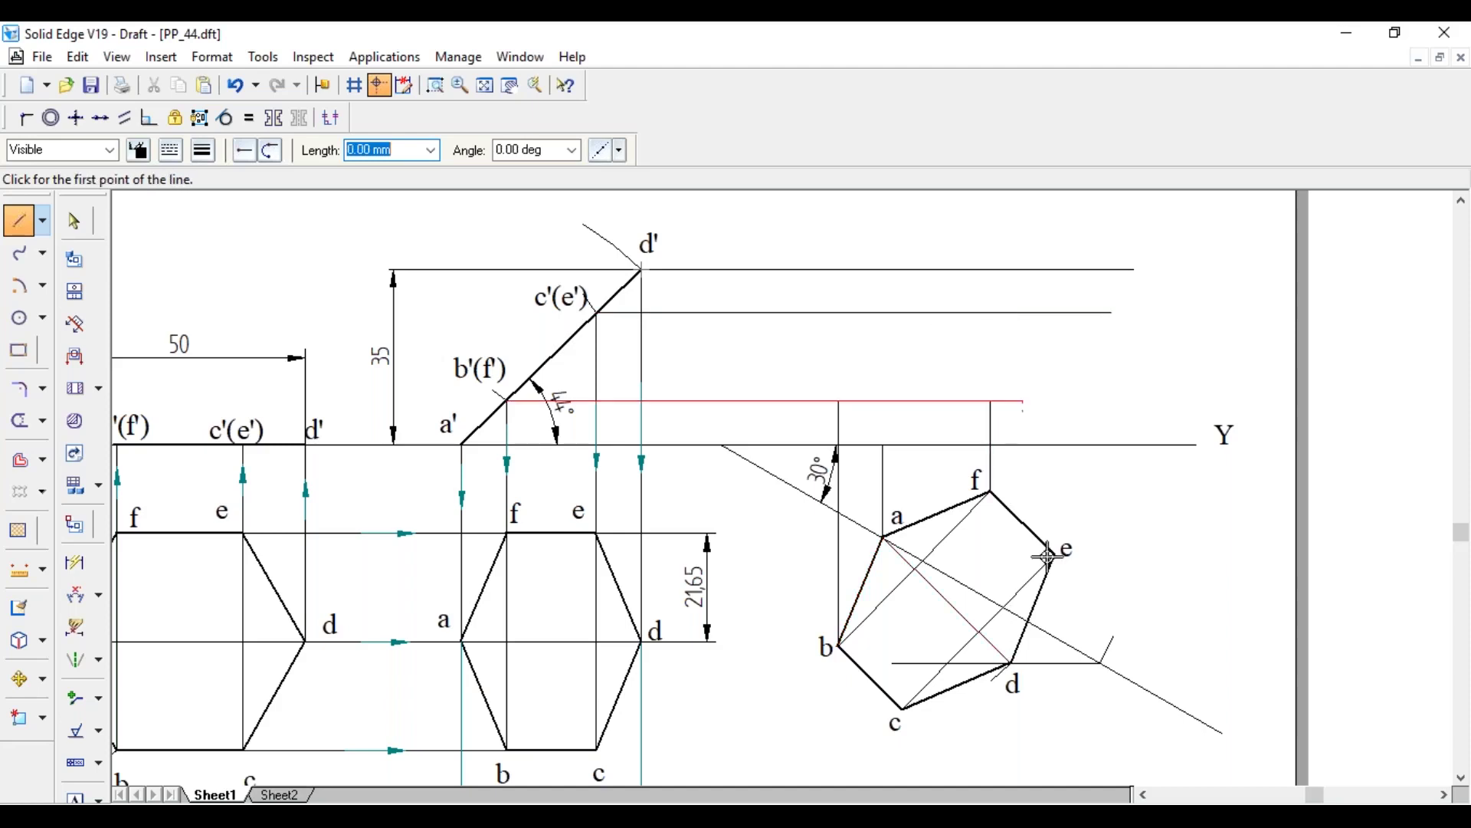
- Project c and e of the final top view vertically to the horizontal from c'(e'), and d to the horizontal from d'
{"action": "left_click", "coordinate": [906, 707]}
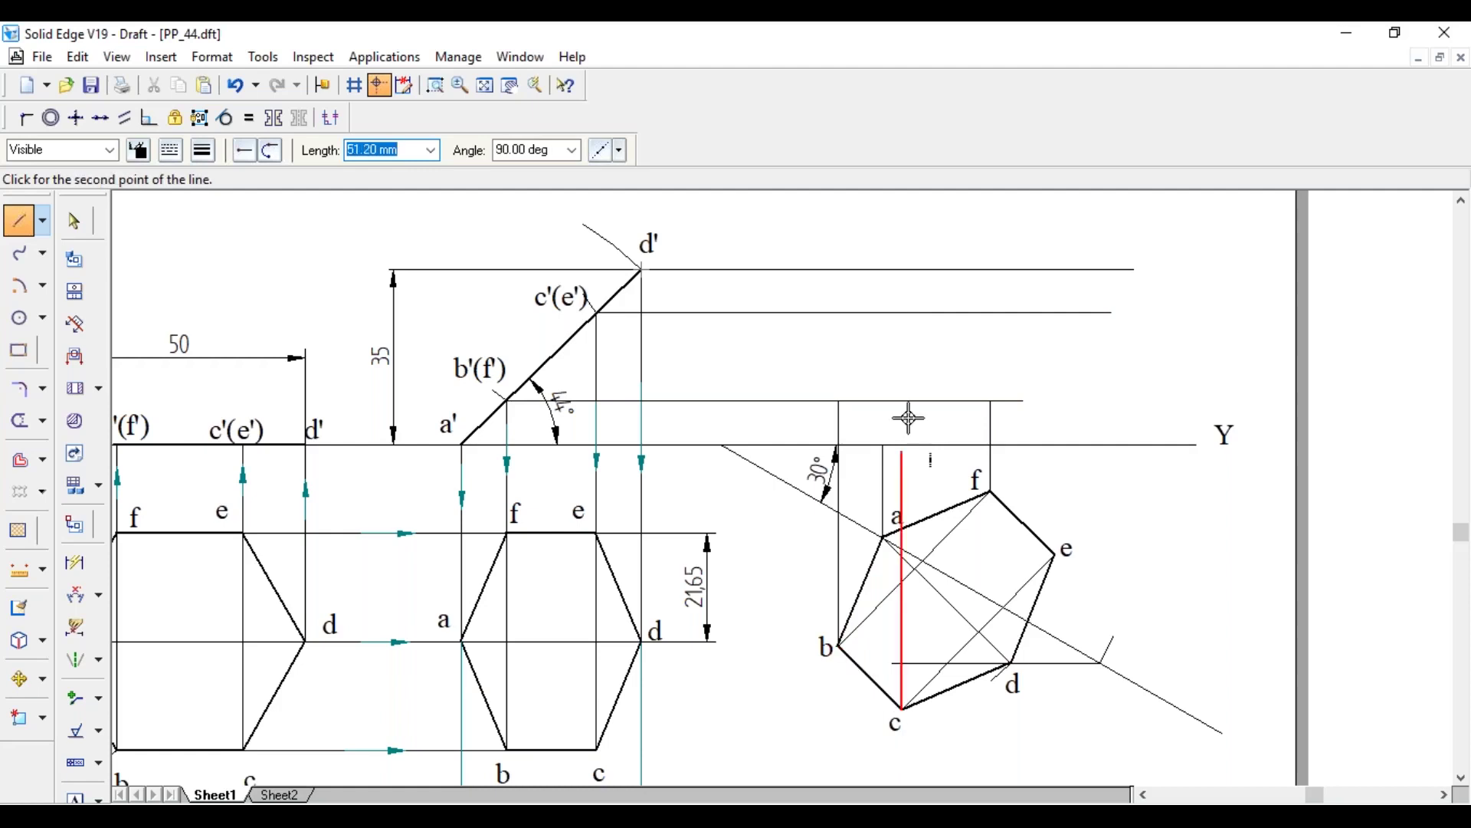
{"action": "left_click", "coordinate": [906, 311]}
{"action": "right_click", "coordinate": [923, 302]}
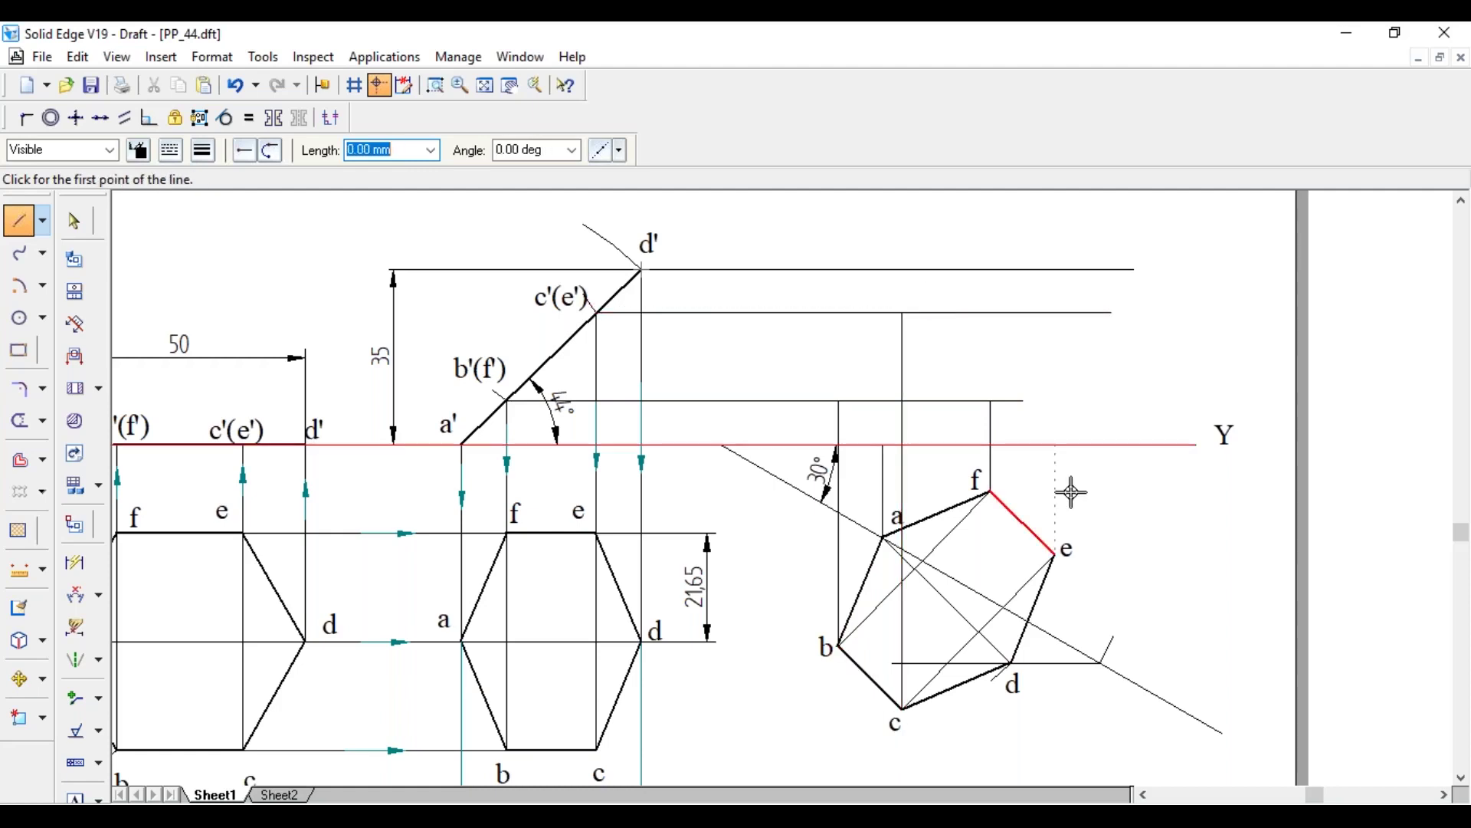
{"action": "left_click", "coordinate": [1055, 553]}
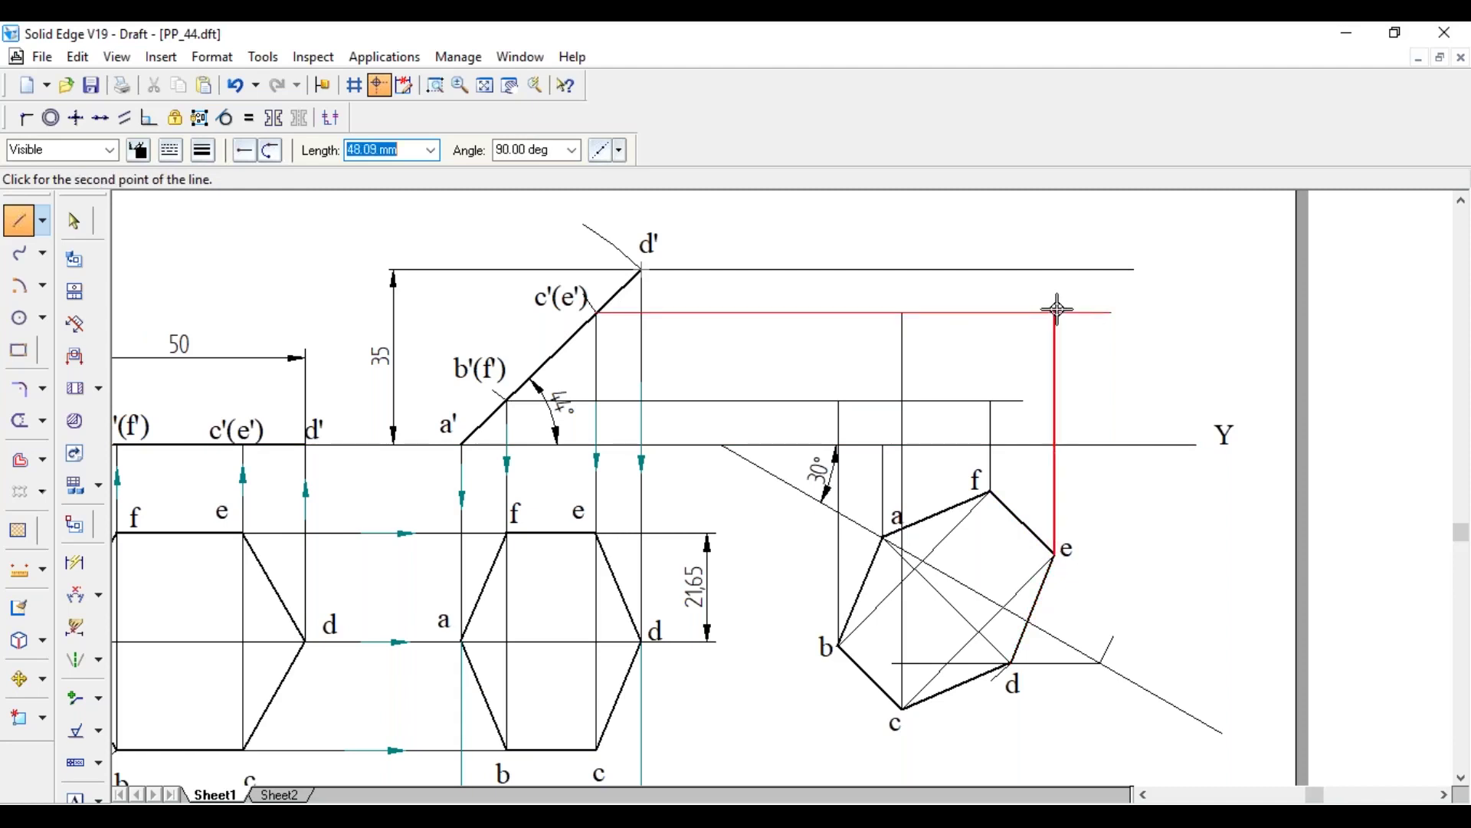
{"action": "left_click", "coordinate": [1057, 311]}
{"action": "right_click", "coordinate": [1070, 297]}
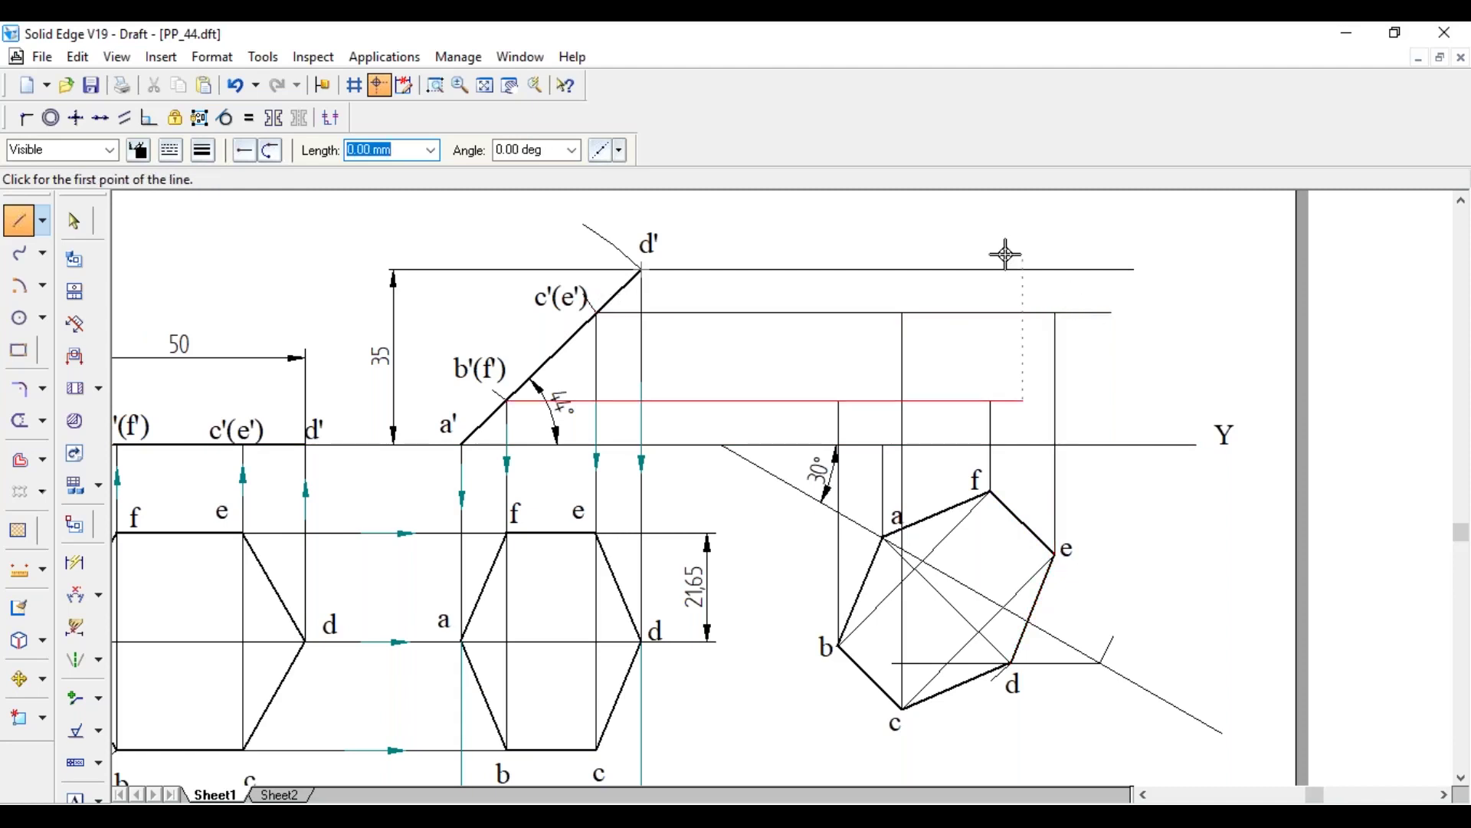
{"action": "left_click", "coordinate": [1011, 663]}
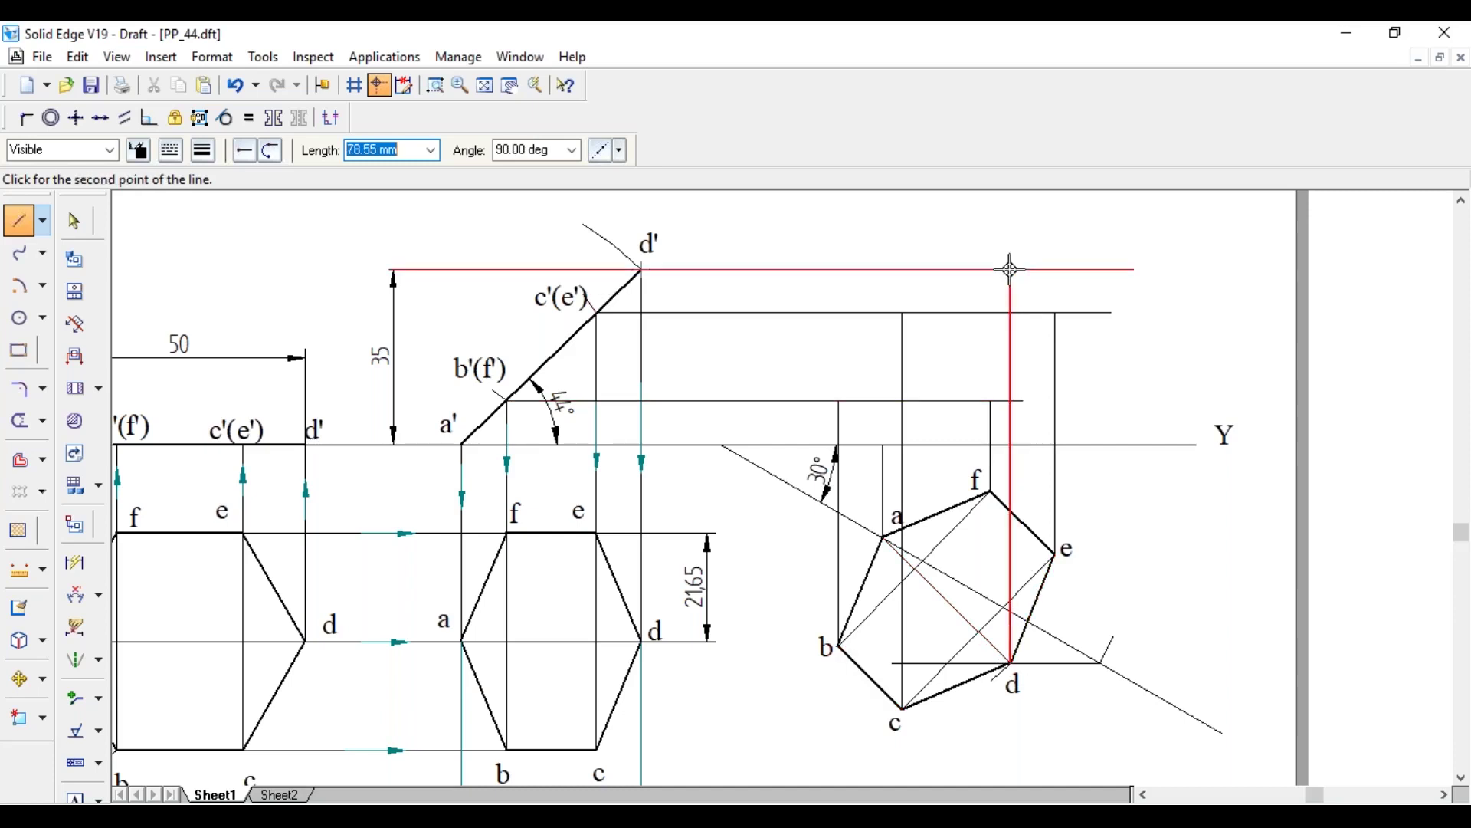
{"action": "left_click", "coordinate": [1010, 269]}
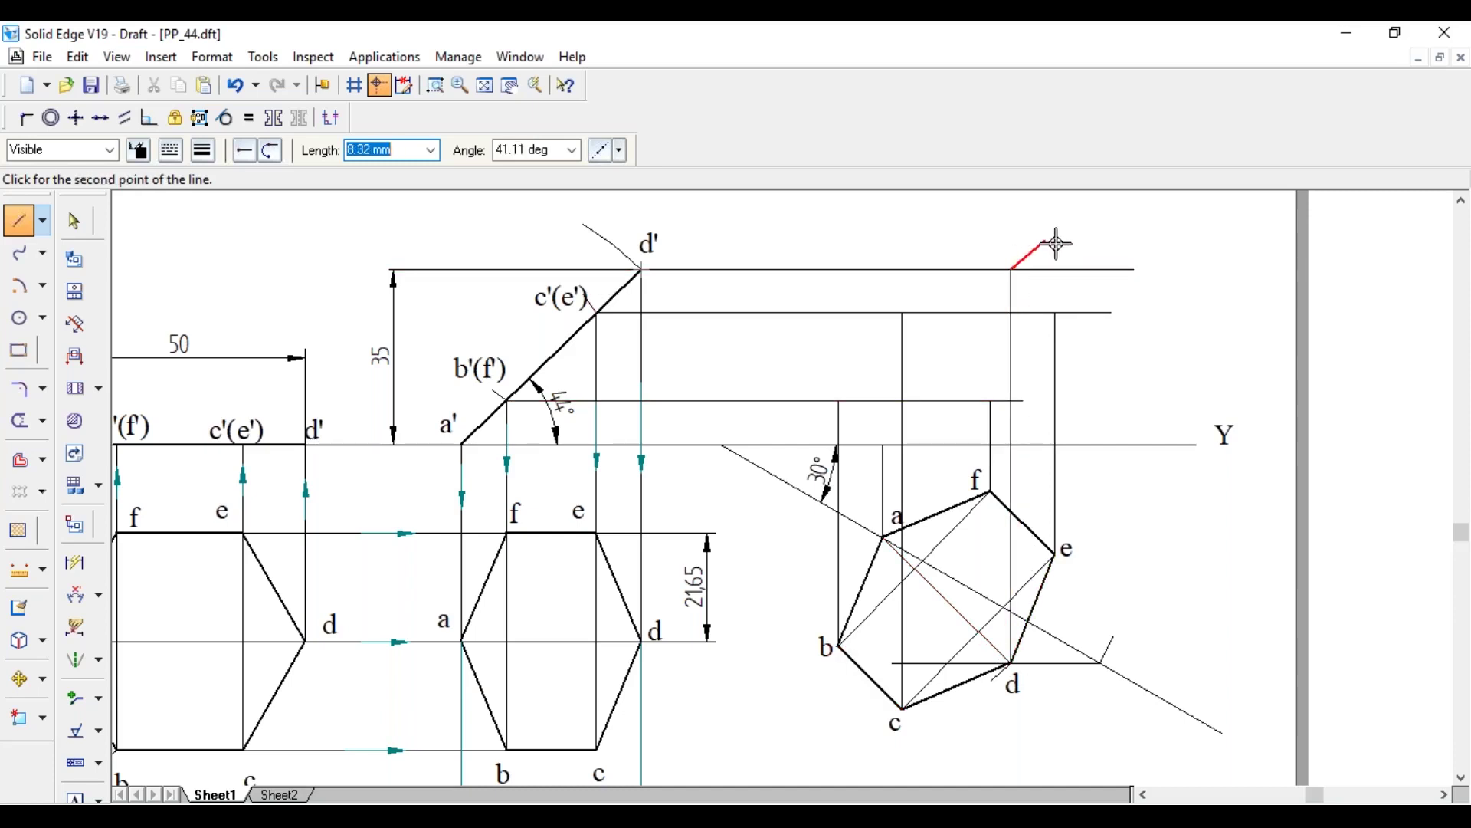
{"action": "key", "text": "Escape"}
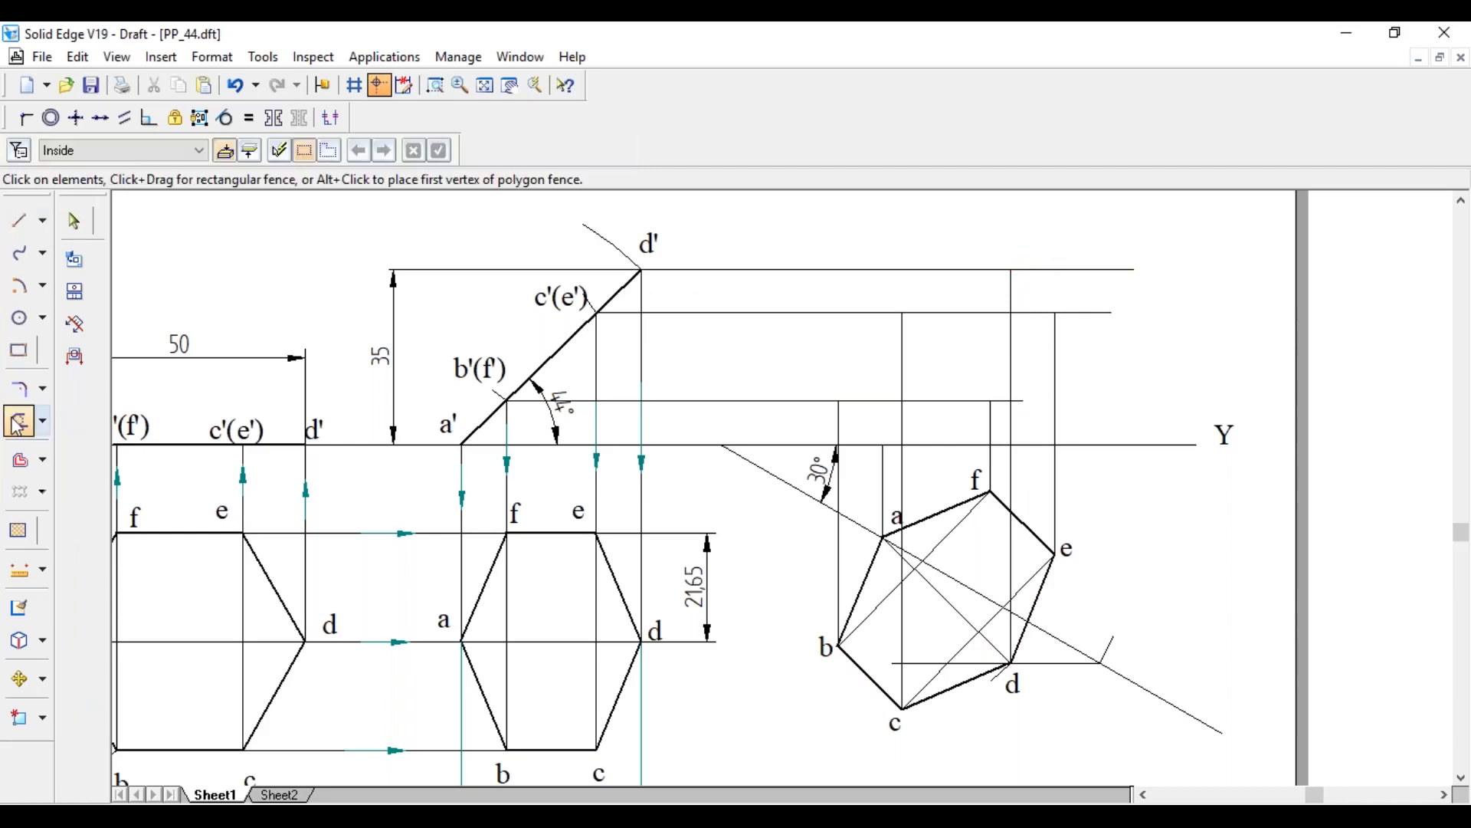
- Trim the excess ends of the three horizontal projection lines beyond the vertical projectors of d, e and f
{"action": "left_click", "coordinate": [16, 421]}
{"action": "left_click_drag", "start_coordinate": [1104, 253], "coordinate": [1093, 326]}
{"action": "left_click", "coordinate": [1002, 398]}
{"action": "key", "text": "Escape"}
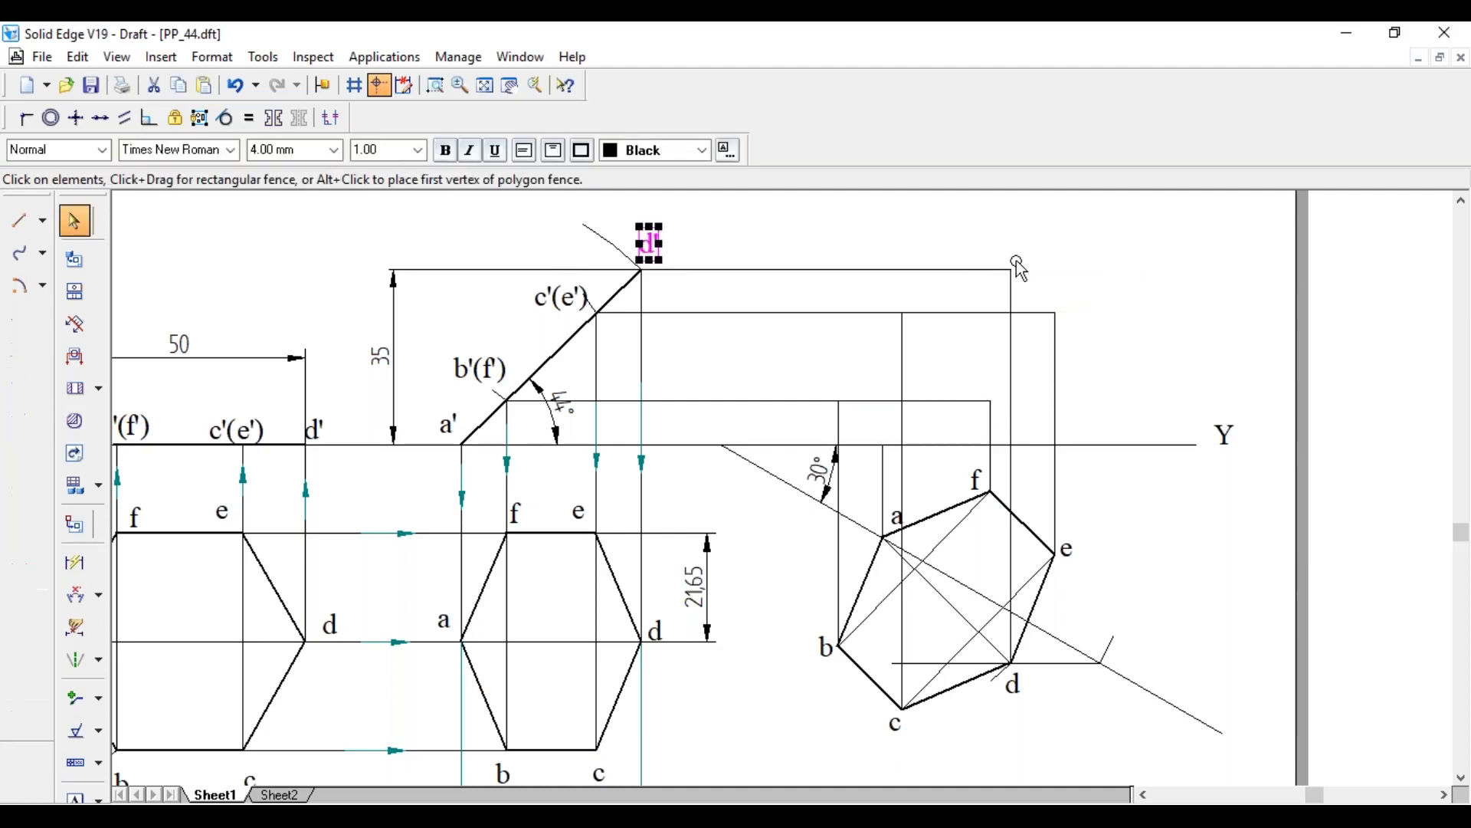
- Copy labels d' and a' from the inclined front view to the matching corner points of the final front view
{"action": "left_click_drag", "start_coordinate": [651, 253], "coordinate": [1016, 261], "text": "ctrl"}
{"action": "left_click", "coordinate": [1113, 270]}
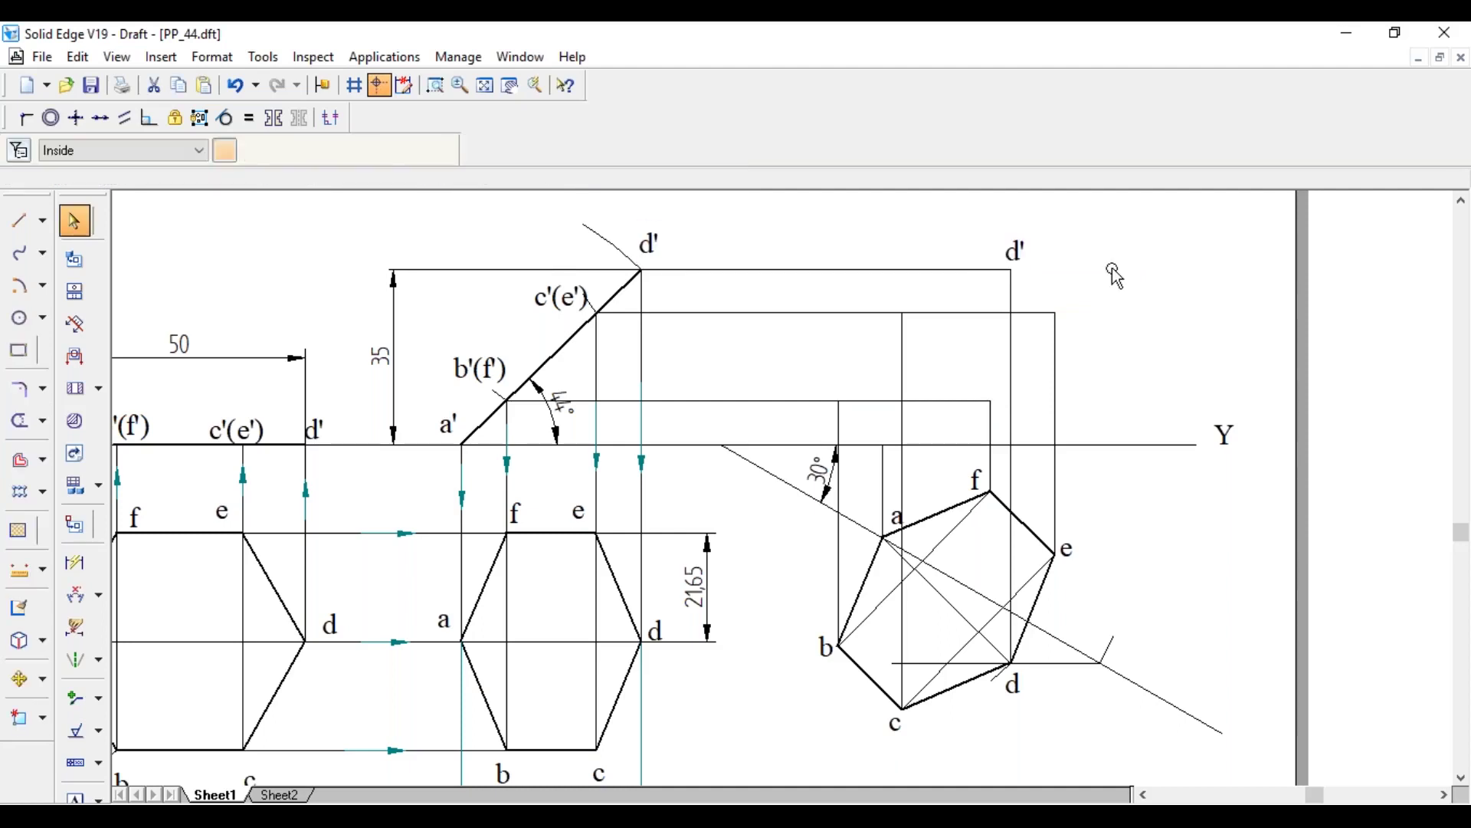
{"action": "left_click", "coordinate": [453, 421]}
{"action": "left_click", "coordinate": [454, 426]}
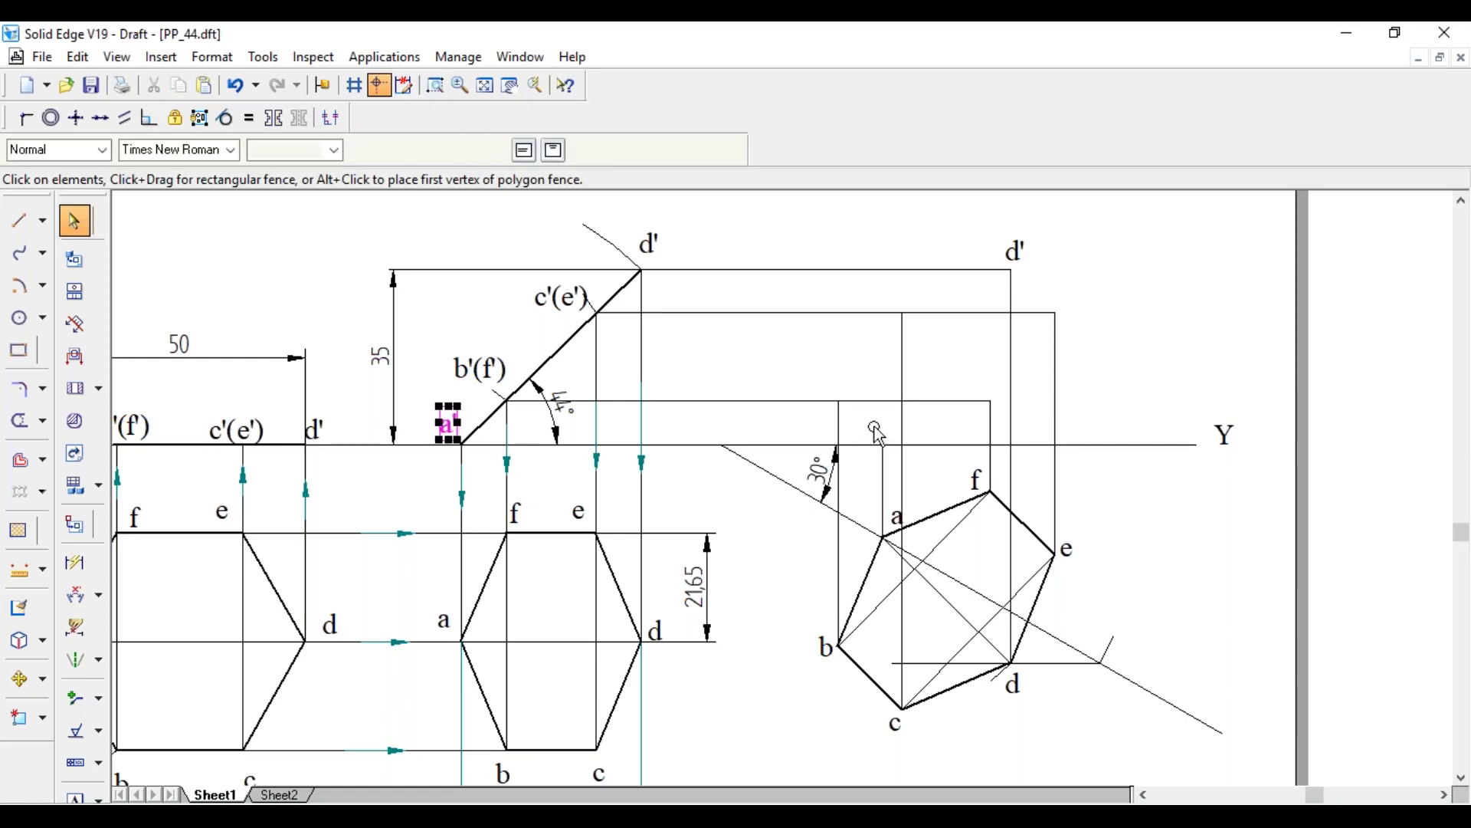
{"action": "left_click_drag", "start_coordinate": [874, 426], "coordinate": [887, 426], "text": "ctrl"}
{"action": "left_click", "coordinate": [1136, 350]}
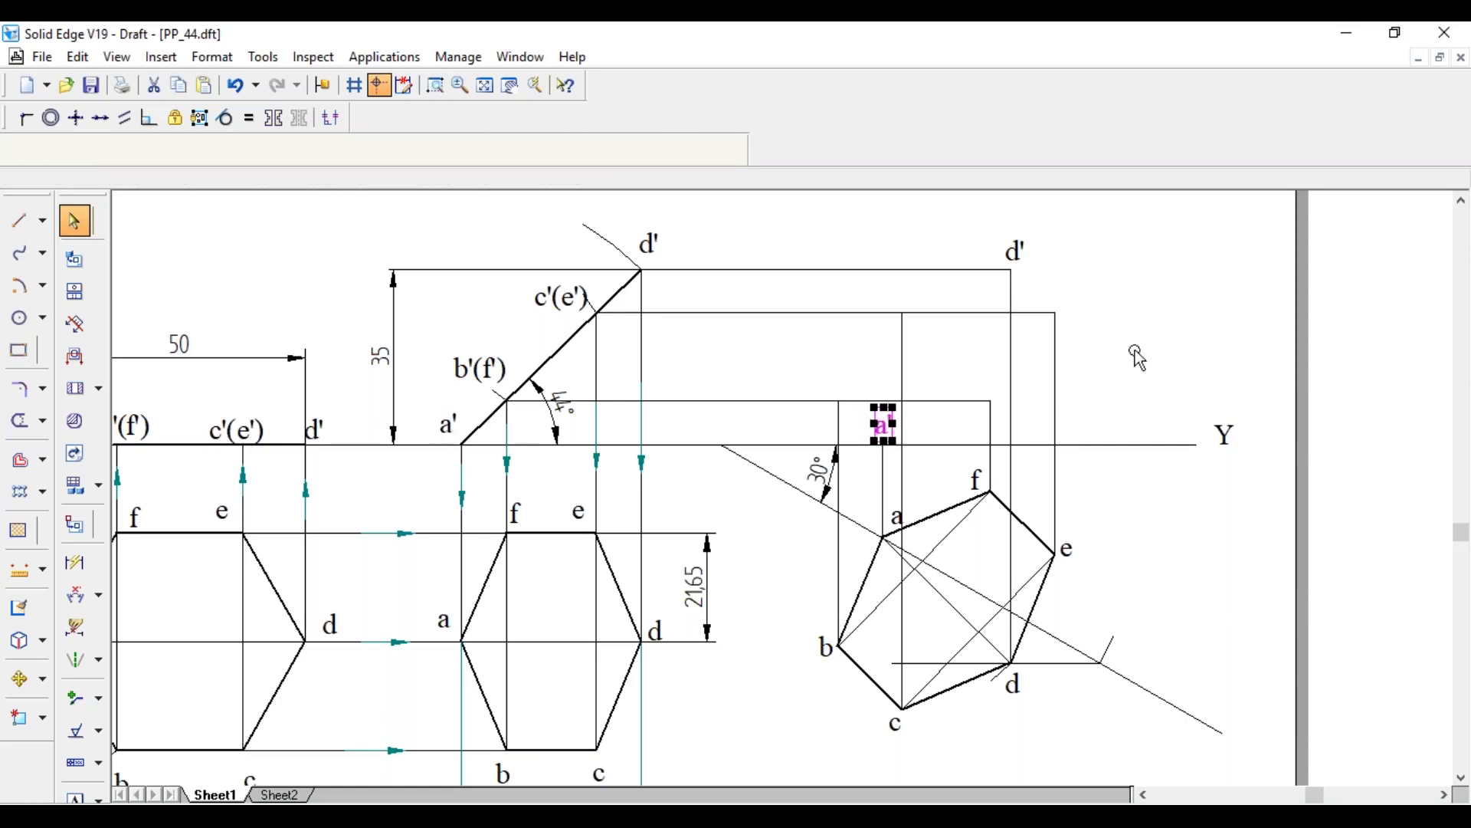
- Add text labels b', c', e' and f' at the remaining projected corner points of the final front view
{"action": "left_click", "coordinate": [75, 797]}
{"action": "left_click", "coordinate": [821, 374]}
{"action": "type", "text": "b'"}
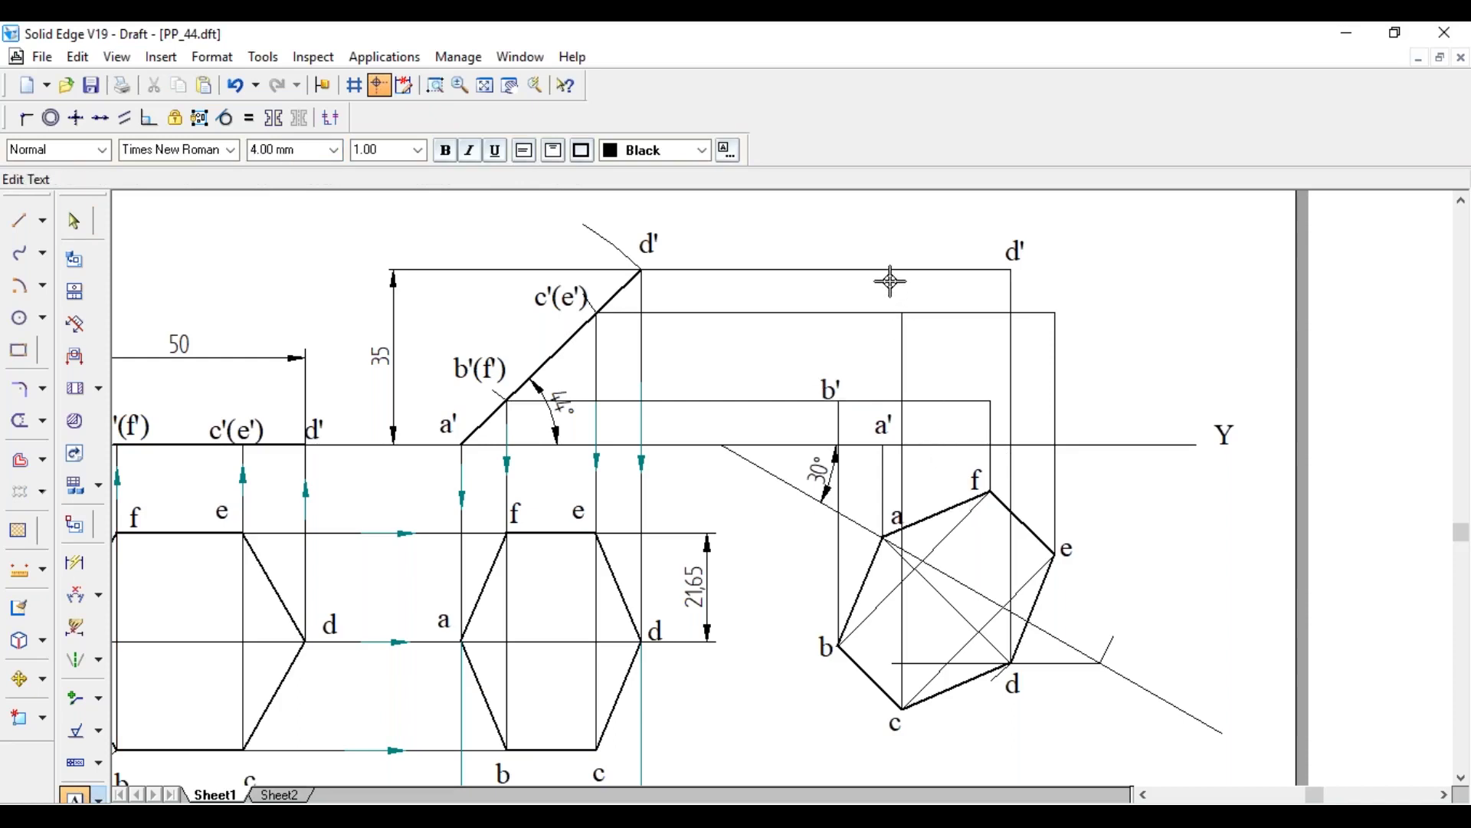
{"action": "left_click", "coordinate": [890, 282]}
{"action": "type", "text": "c'"}
{"action": "left_click", "coordinate": [1063, 293]}
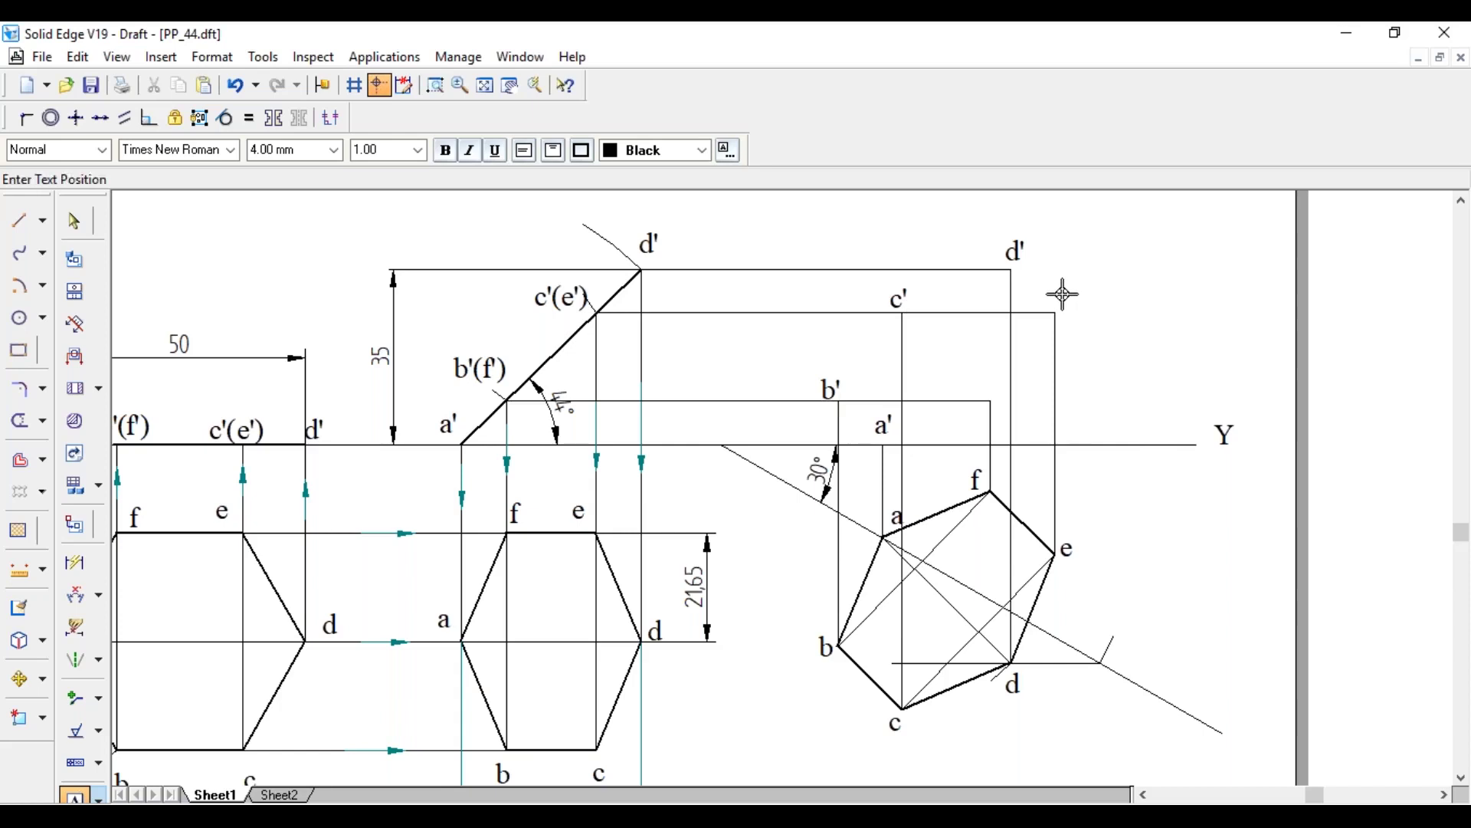
{"action": "left_click", "coordinate": [1063, 293]}
{"action": "type", "text": "e'"}
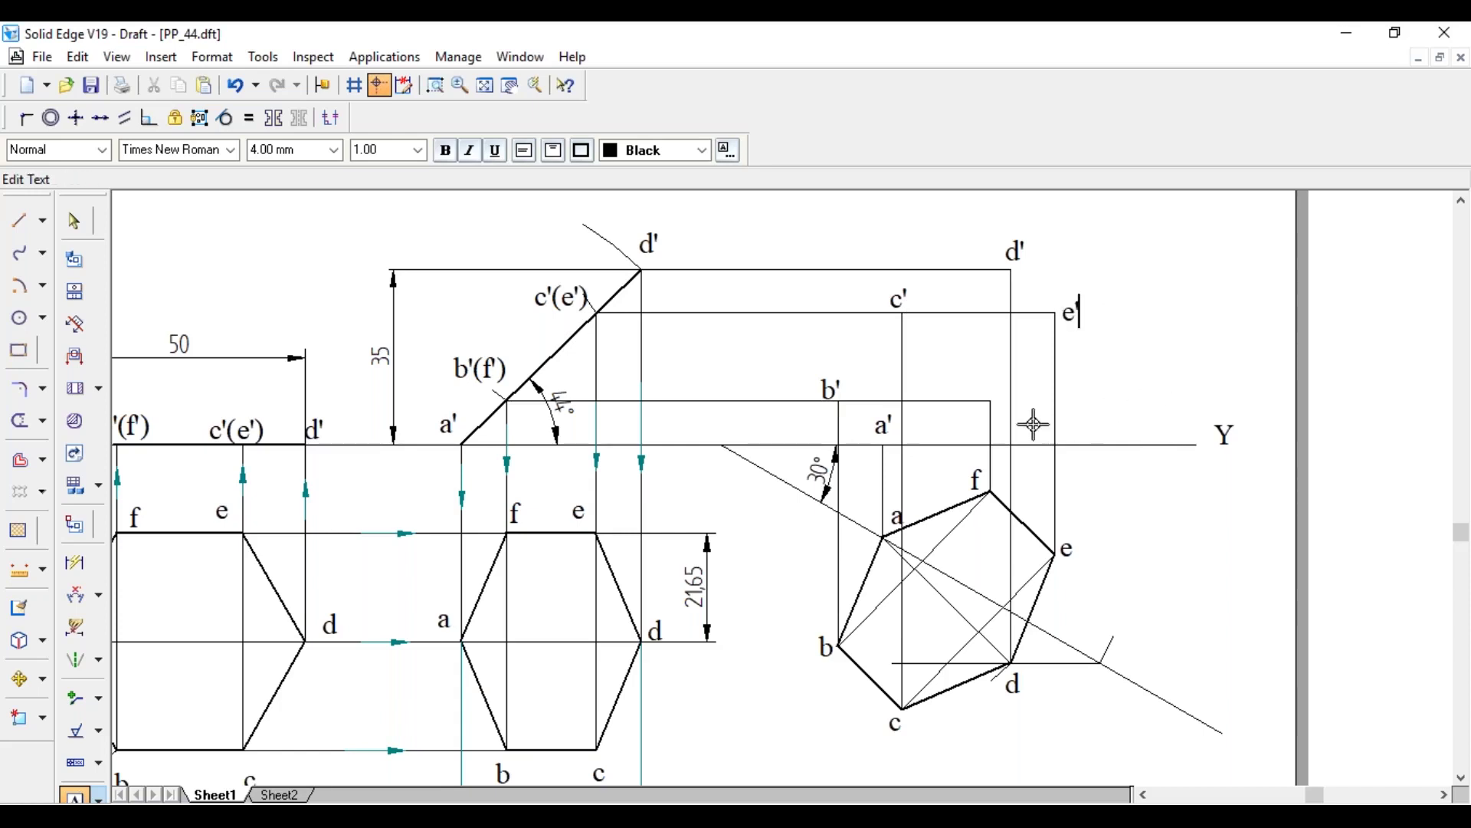
{"action": "left_click", "coordinate": [974, 378]}
{"action": "type", "text": "f'"}
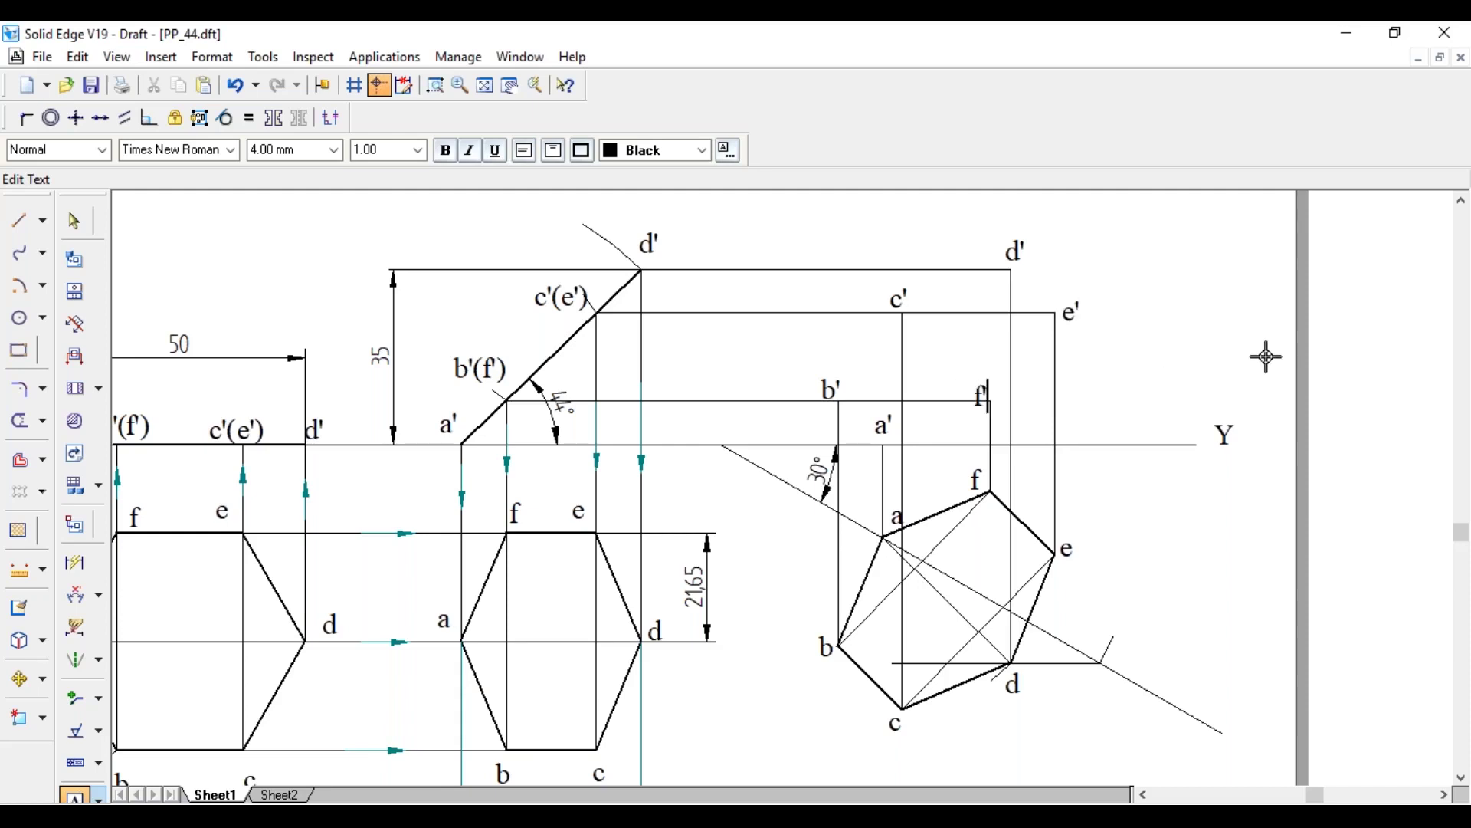
- Draw the closed hexagon outline a'-b'-c'-d'-e'-f' in the final front view with 0.50 mm wide lines
{"action": "left_click", "coordinate": [23, 224]}
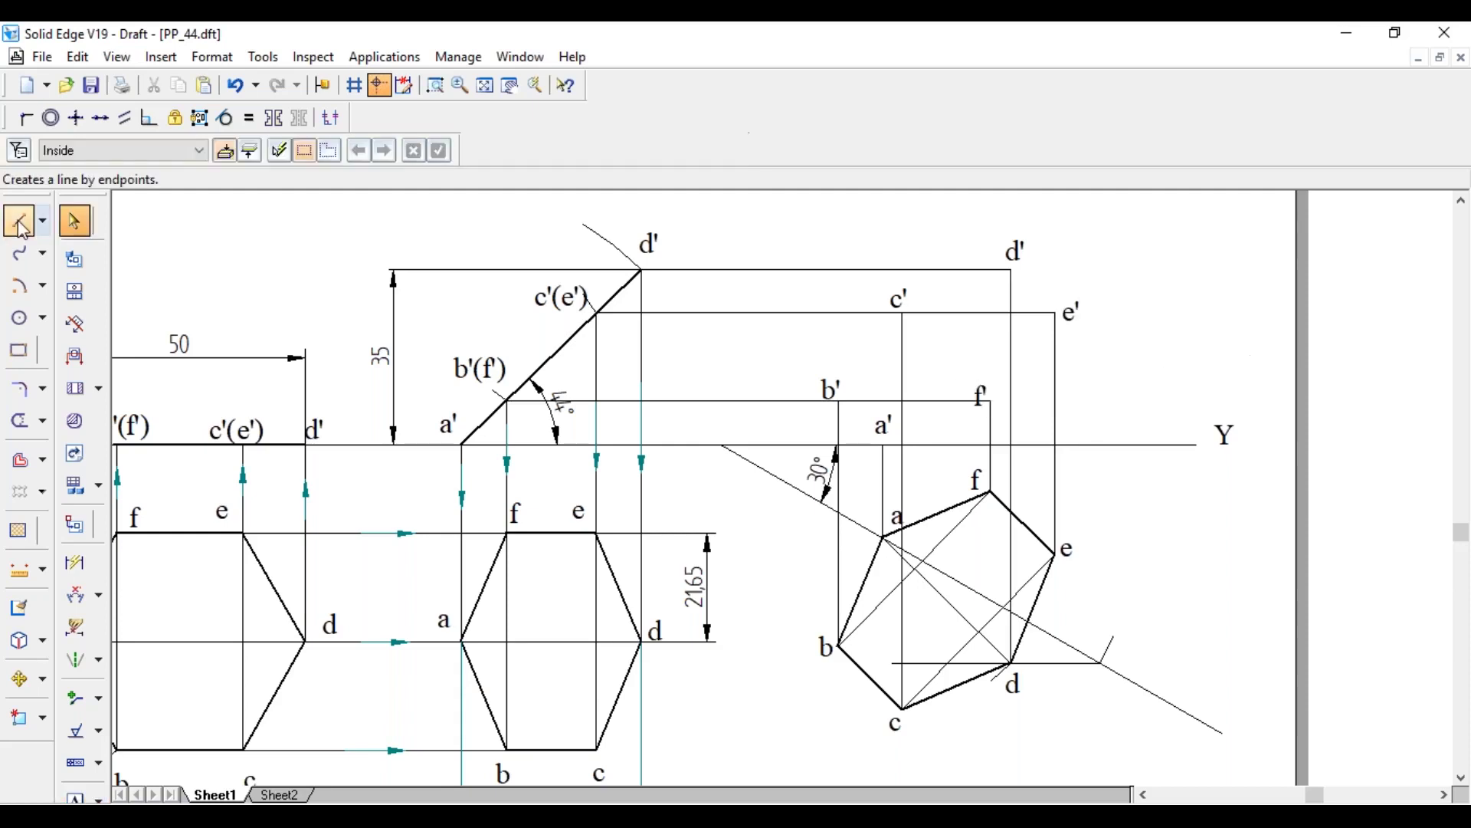
{"action": "left_click", "coordinate": [203, 150]}
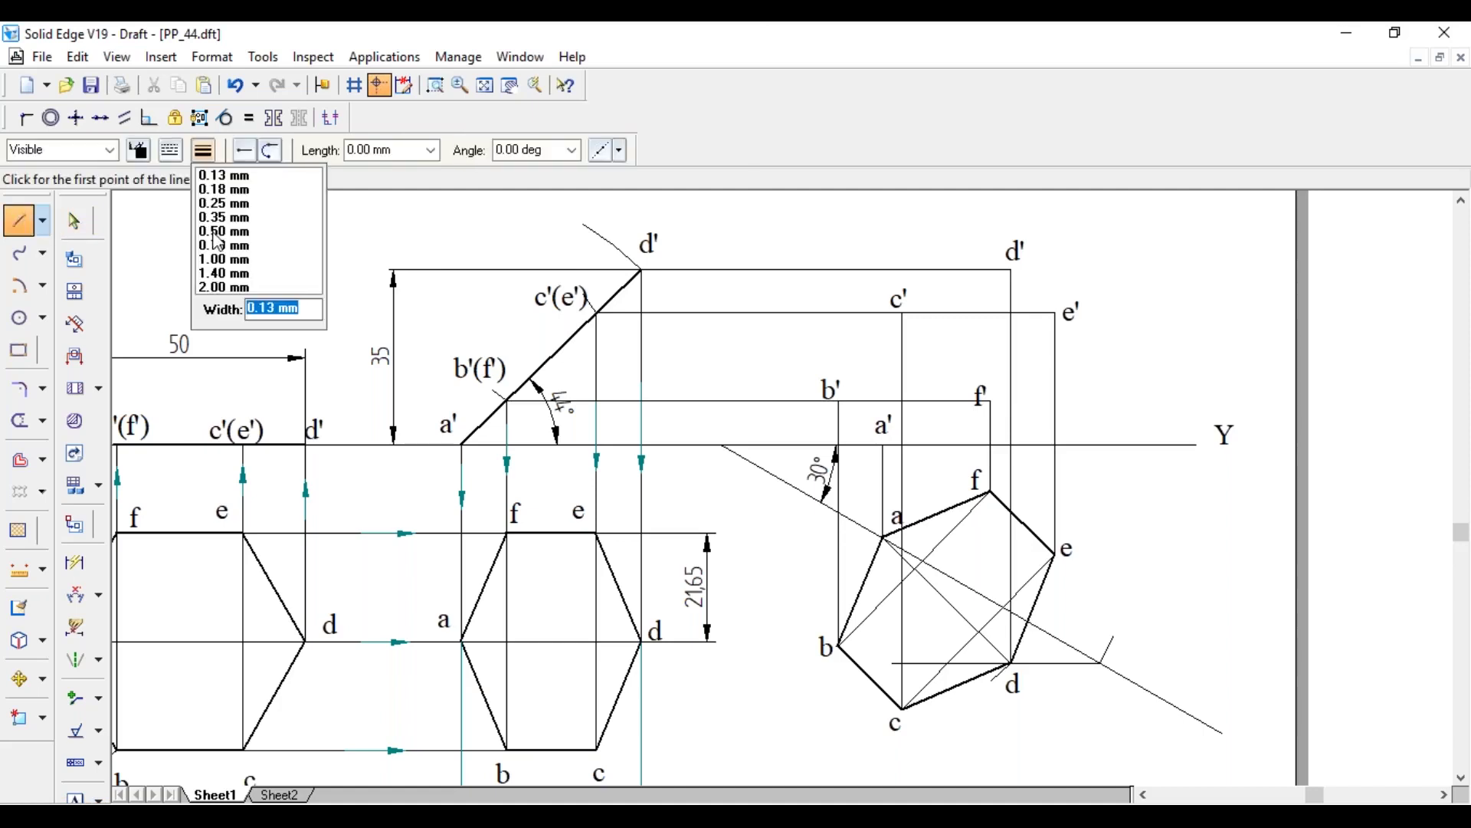
{"action": "left_click", "coordinate": [215, 238]}
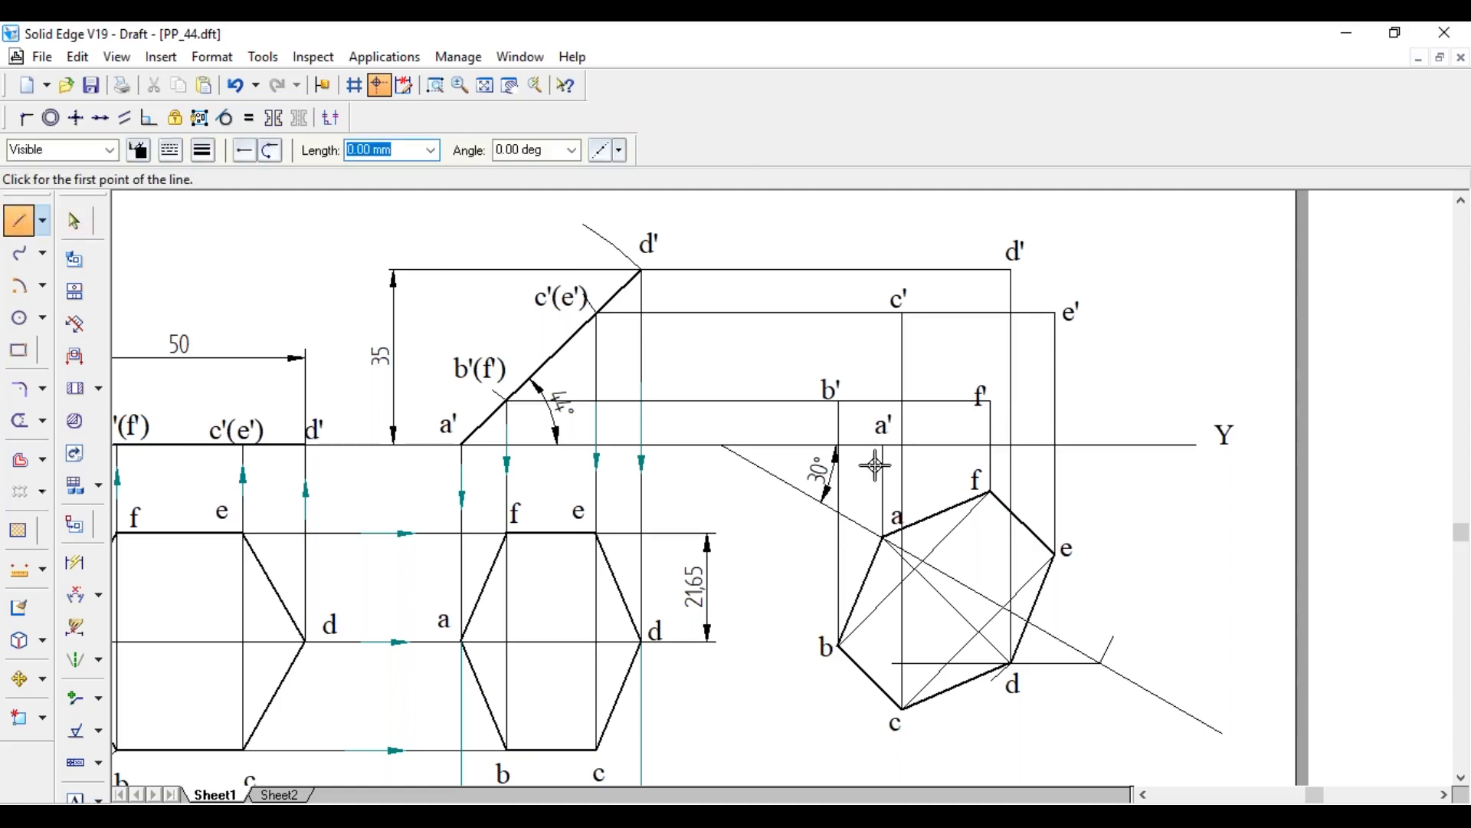
{"action": "left_click", "coordinate": [884, 444]}
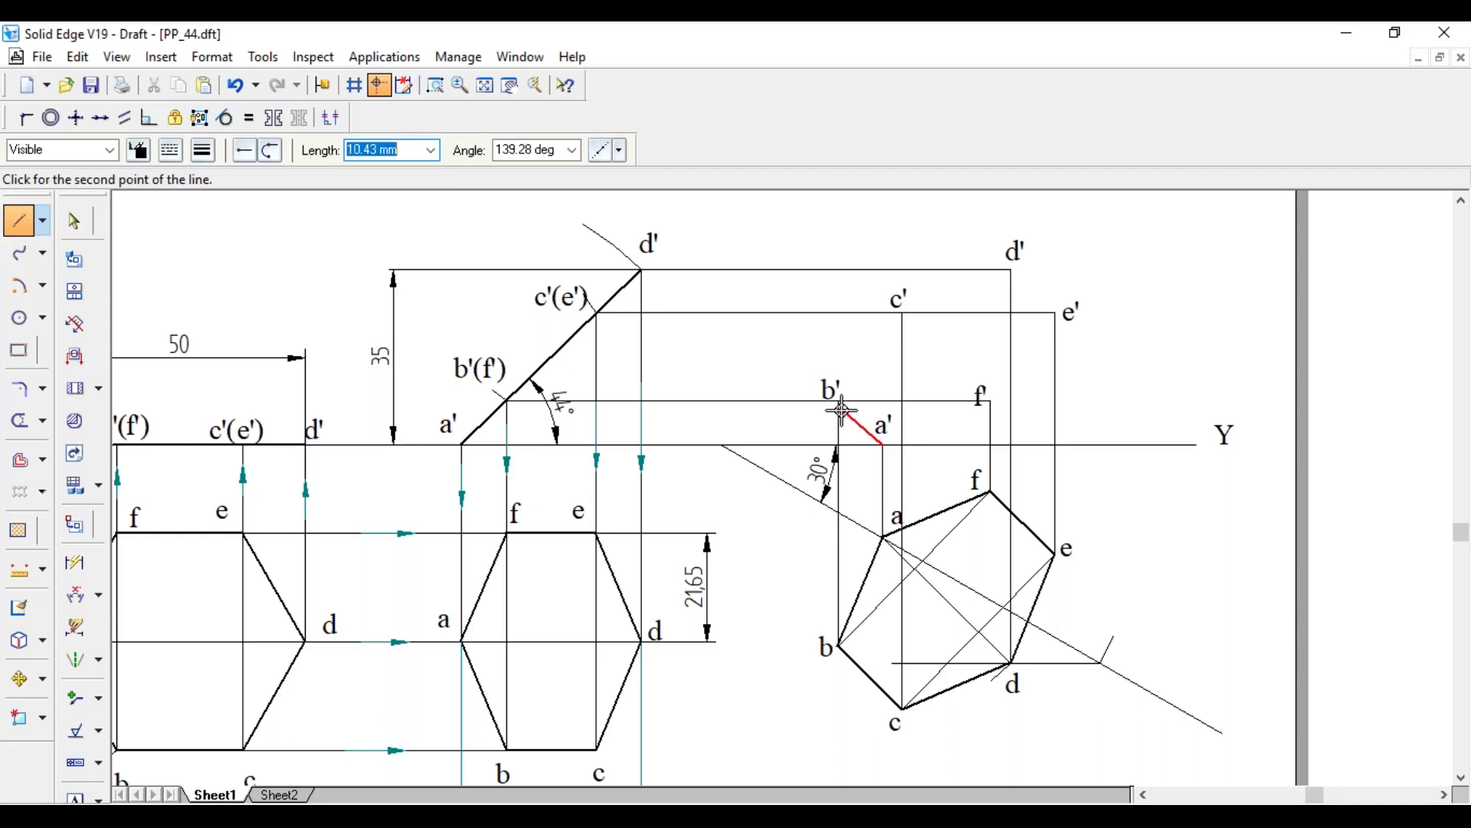
{"action": "left_click", "coordinate": [841, 401]}
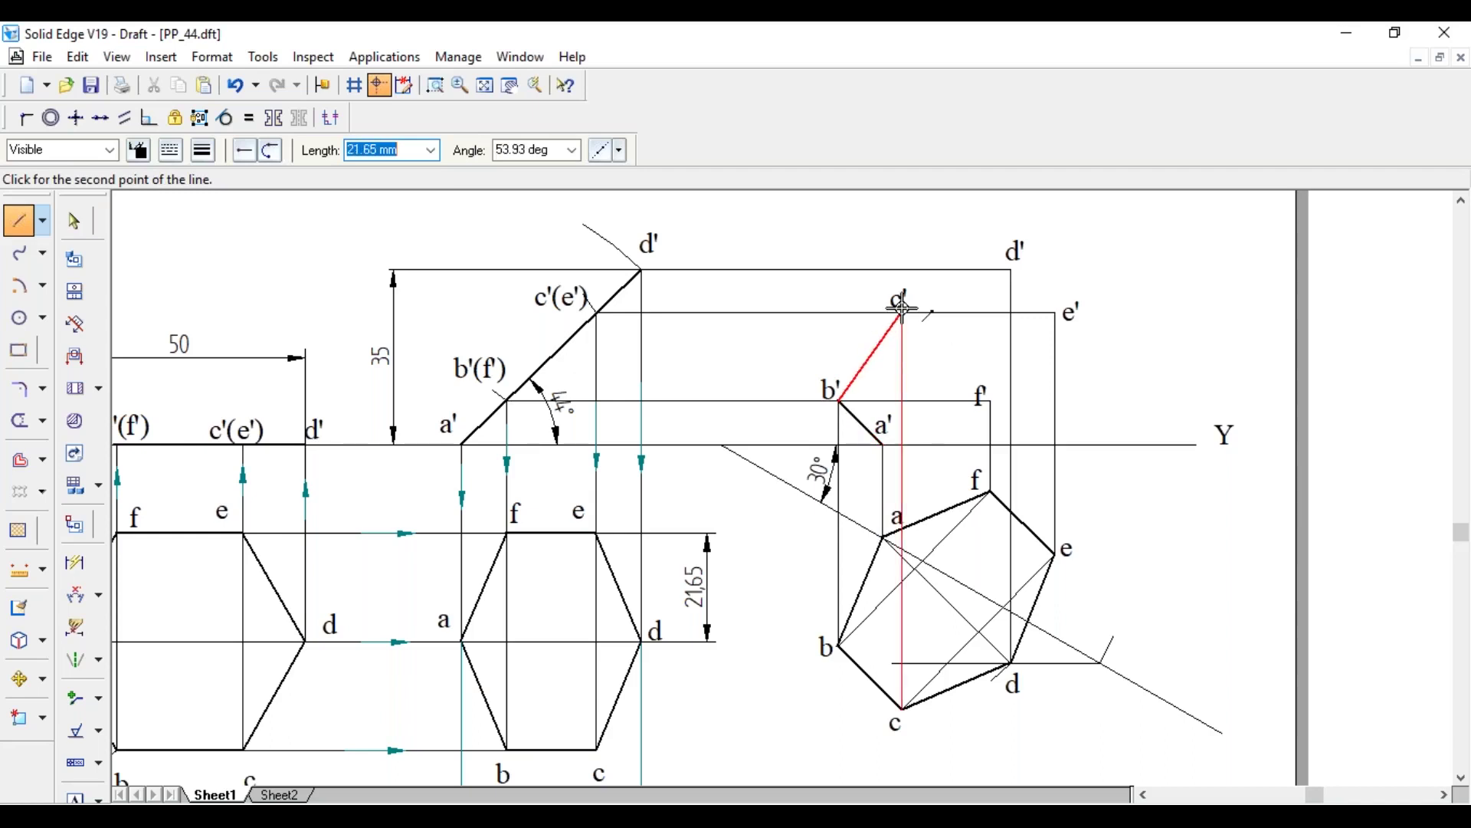
{"action": "left_click", "coordinate": [903, 312]}
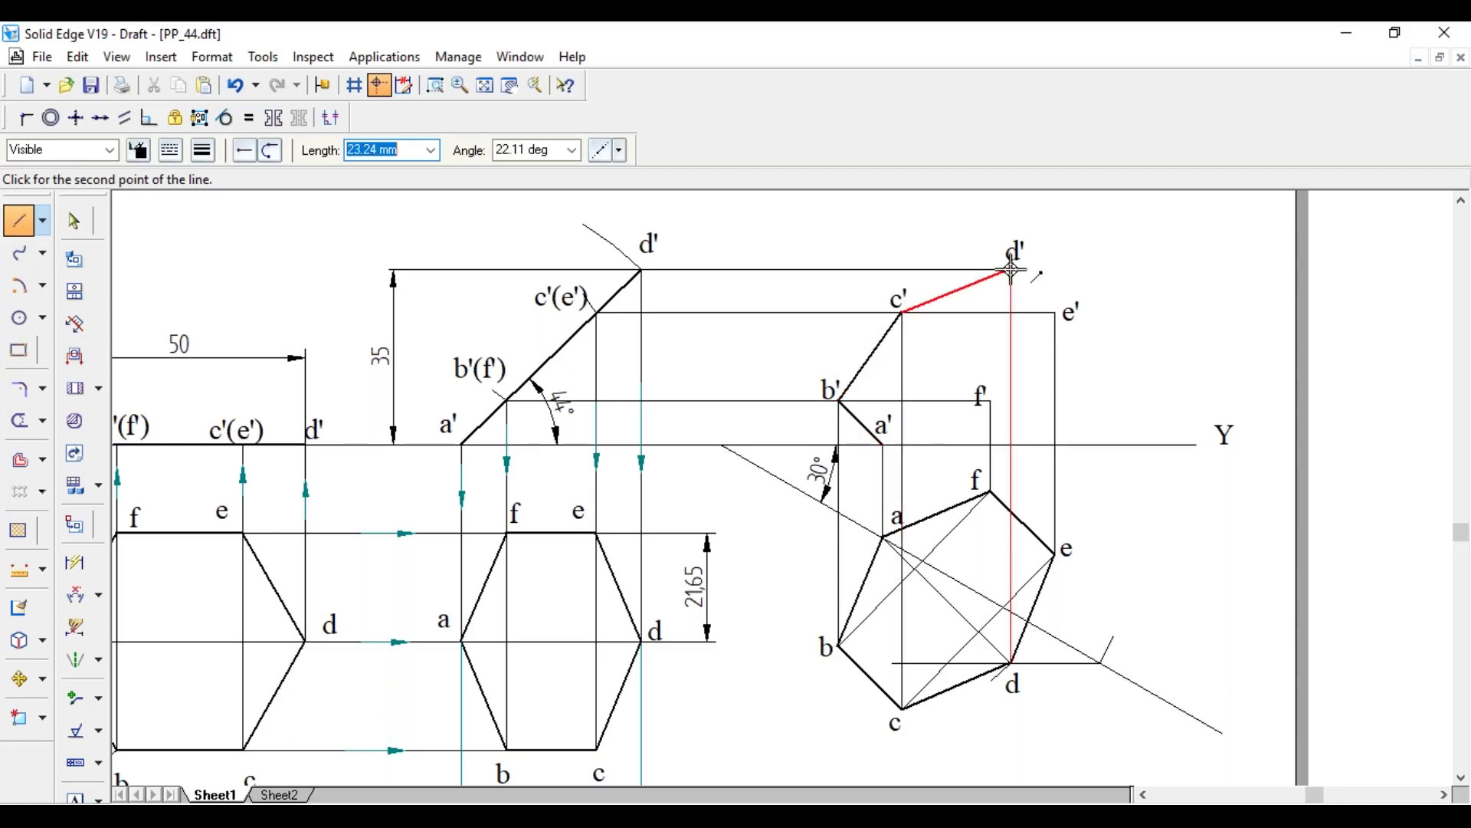
{"action": "left_click", "coordinate": [1013, 272]}
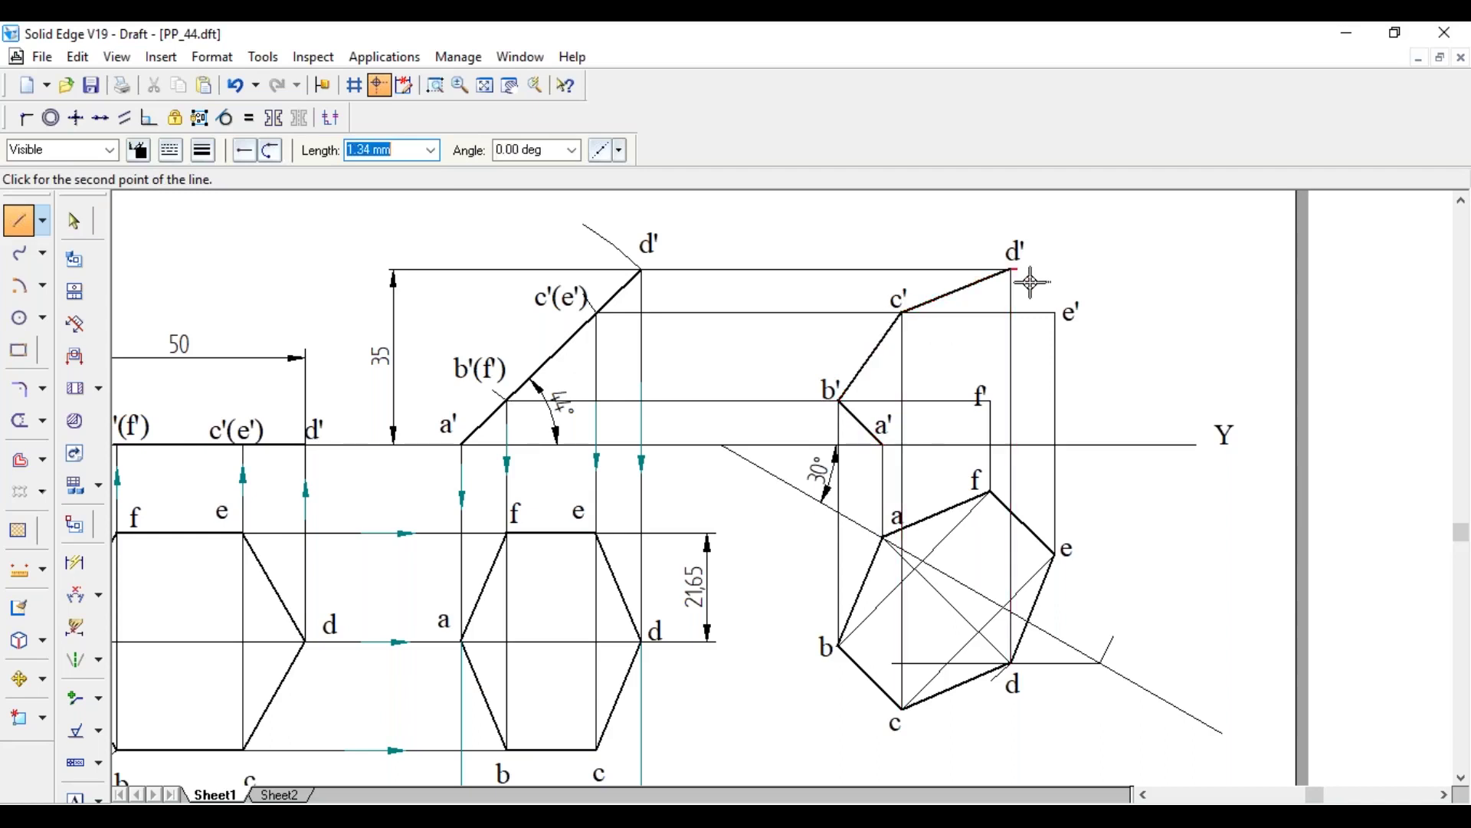
{"action": "left_click", "coordinate": [1056, 313]}
{"action": "left_click", "coordinate": [991, 400]}
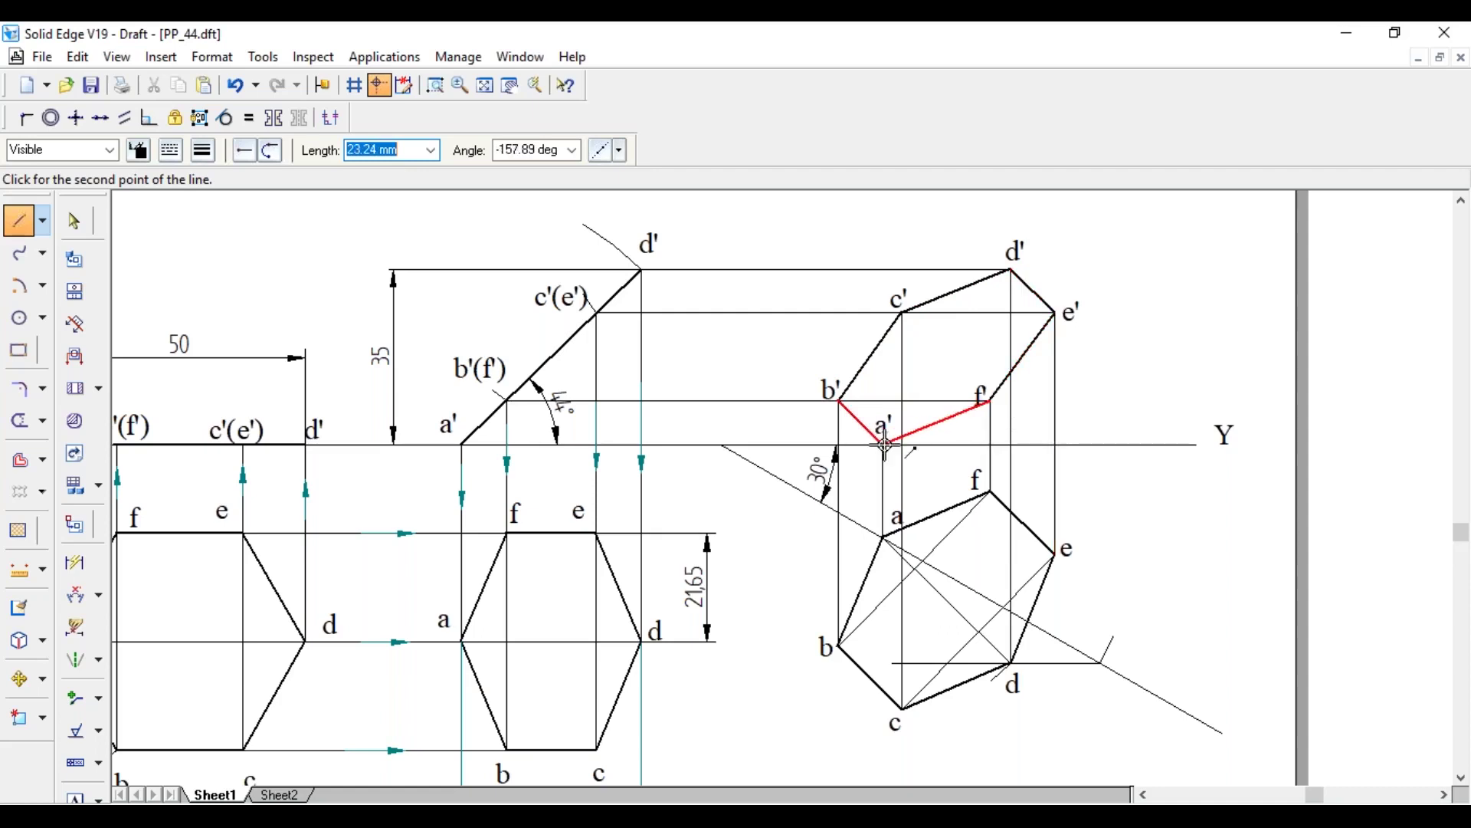
{"action": "left_click", "coordinate": [886, 445]}
{"action": "key", "text": "Escape"}
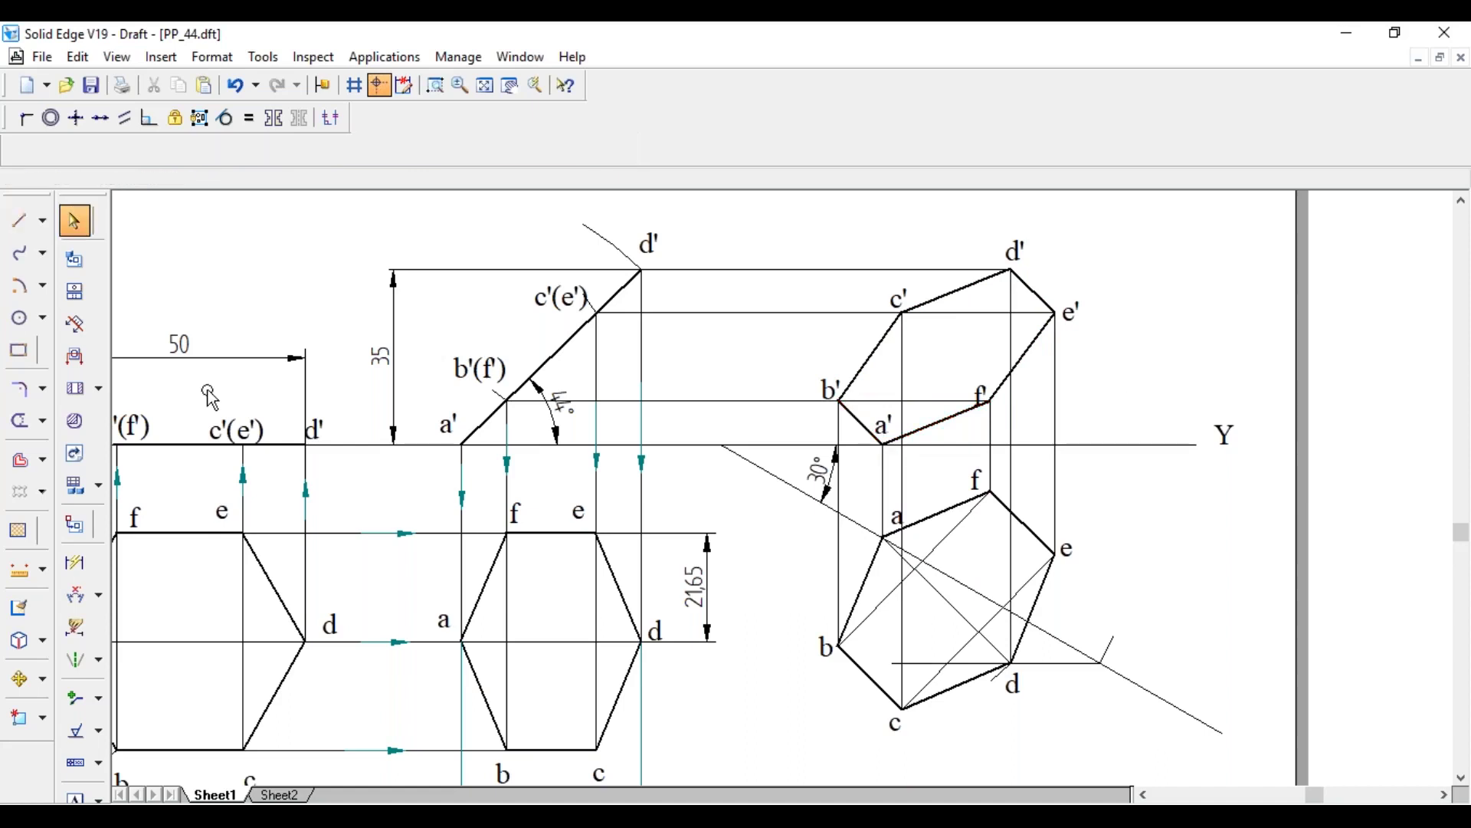
- Place leader arrows pointing toward the final front view on the horizontal projection lines from d', c'(e') and b'(f')
{"action": "left_click", "coordinate": [79, 704]}
{"action": "left_click", "coordinate": [80, 704]}
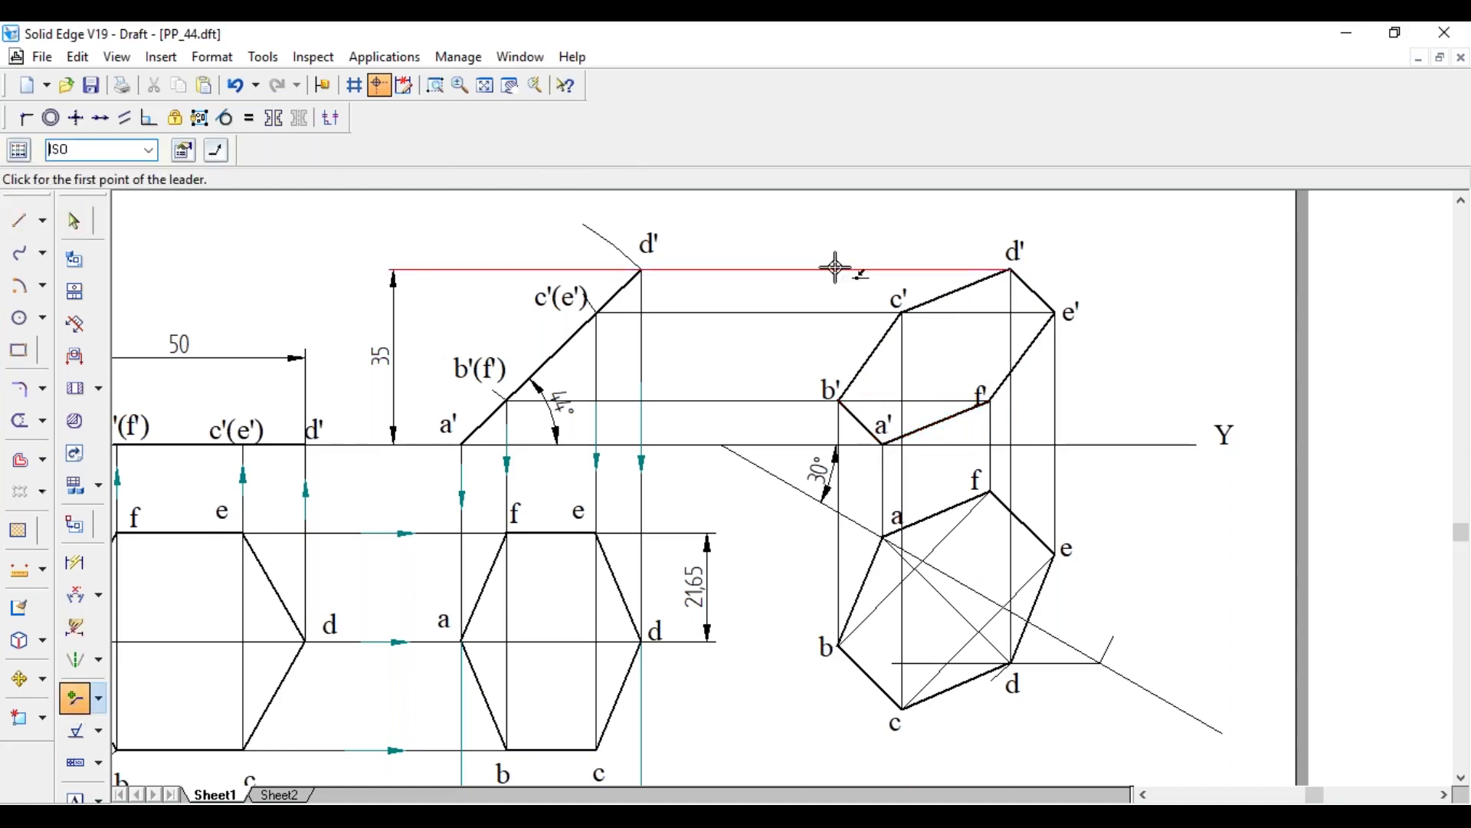
{"action": "left_click", "coordinate": [835, 268]}
{"action": "left_click", "coordinate": [788, 269]}
{"action": "left_click", "coordinate": [810, 313]}
{"action": "left_click", "coordinate": [765, 313]}
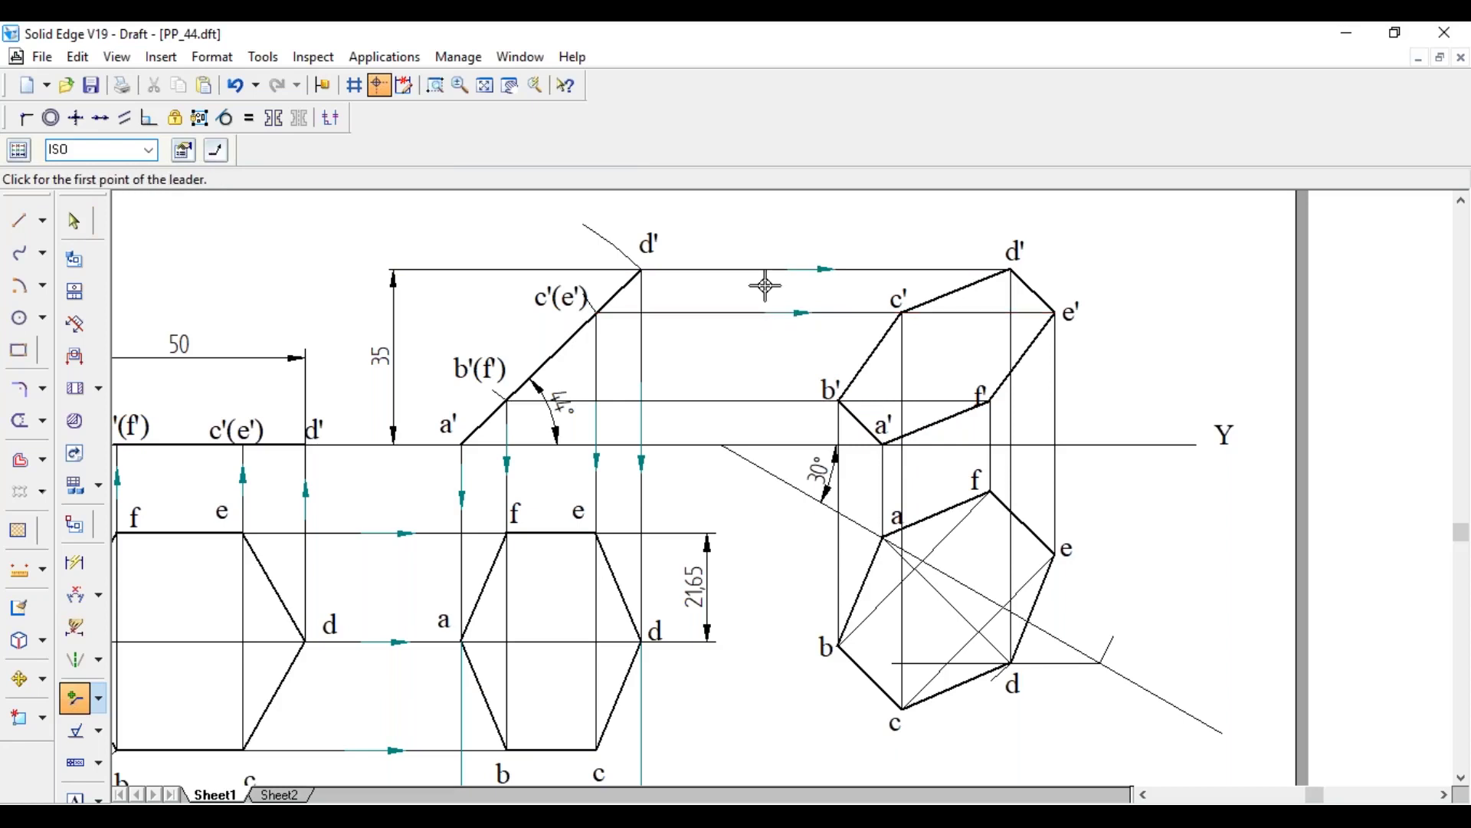
{"action": "left_click", "coordinate": [729, 400]}
{"action": "left_click", "coordinate": [729, 375]}
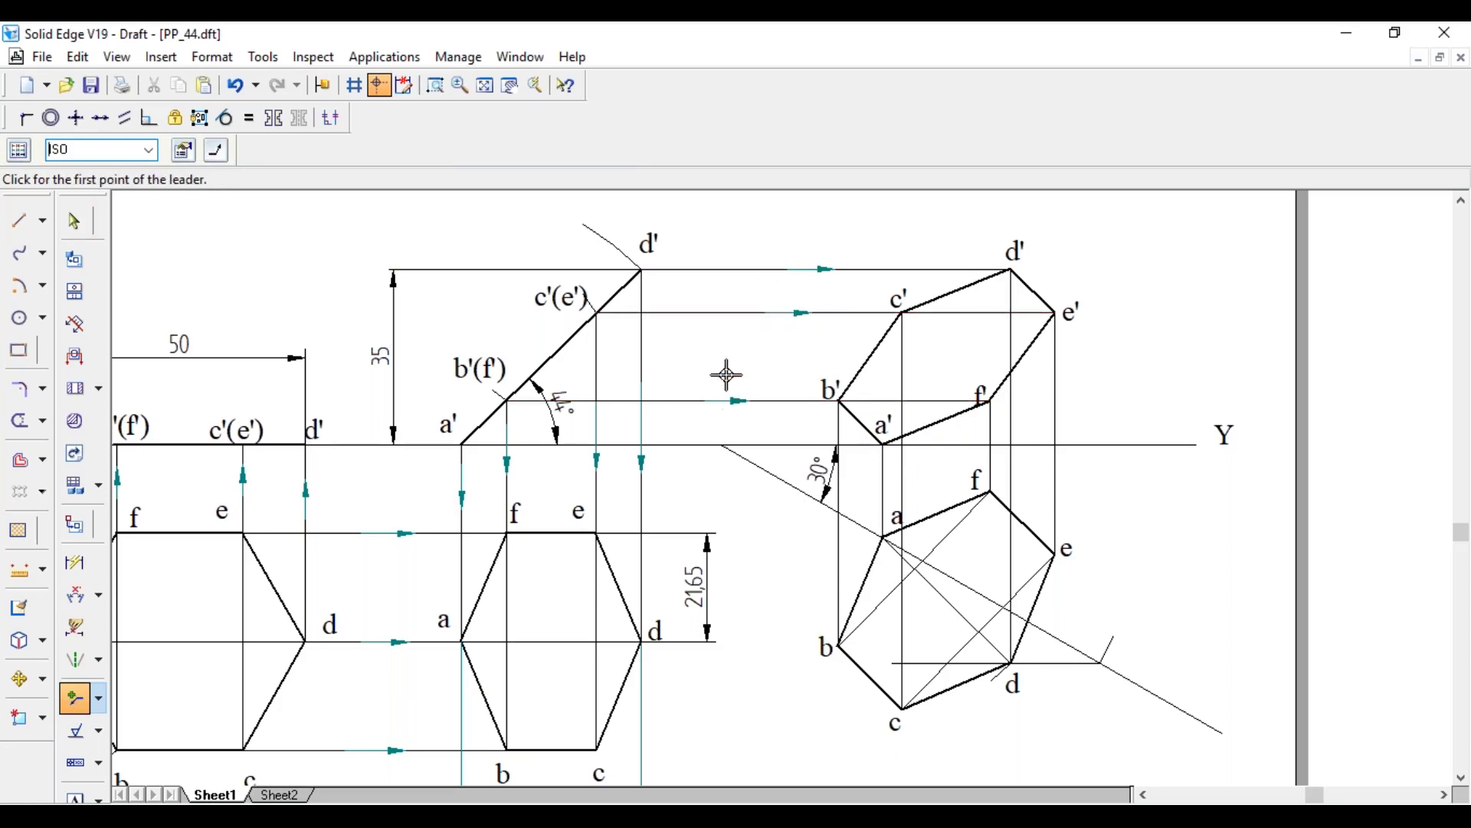
- Place upward leader arrows on the vertical projection lines of e, d, f, c, a and b above the final top view
{"action": "left_click", "coordinate": [1056, 462]}
{"action": "left_click", "coordinate": [1060, 493]}
{"action": "left_click", "coordinate": [991, 431]}
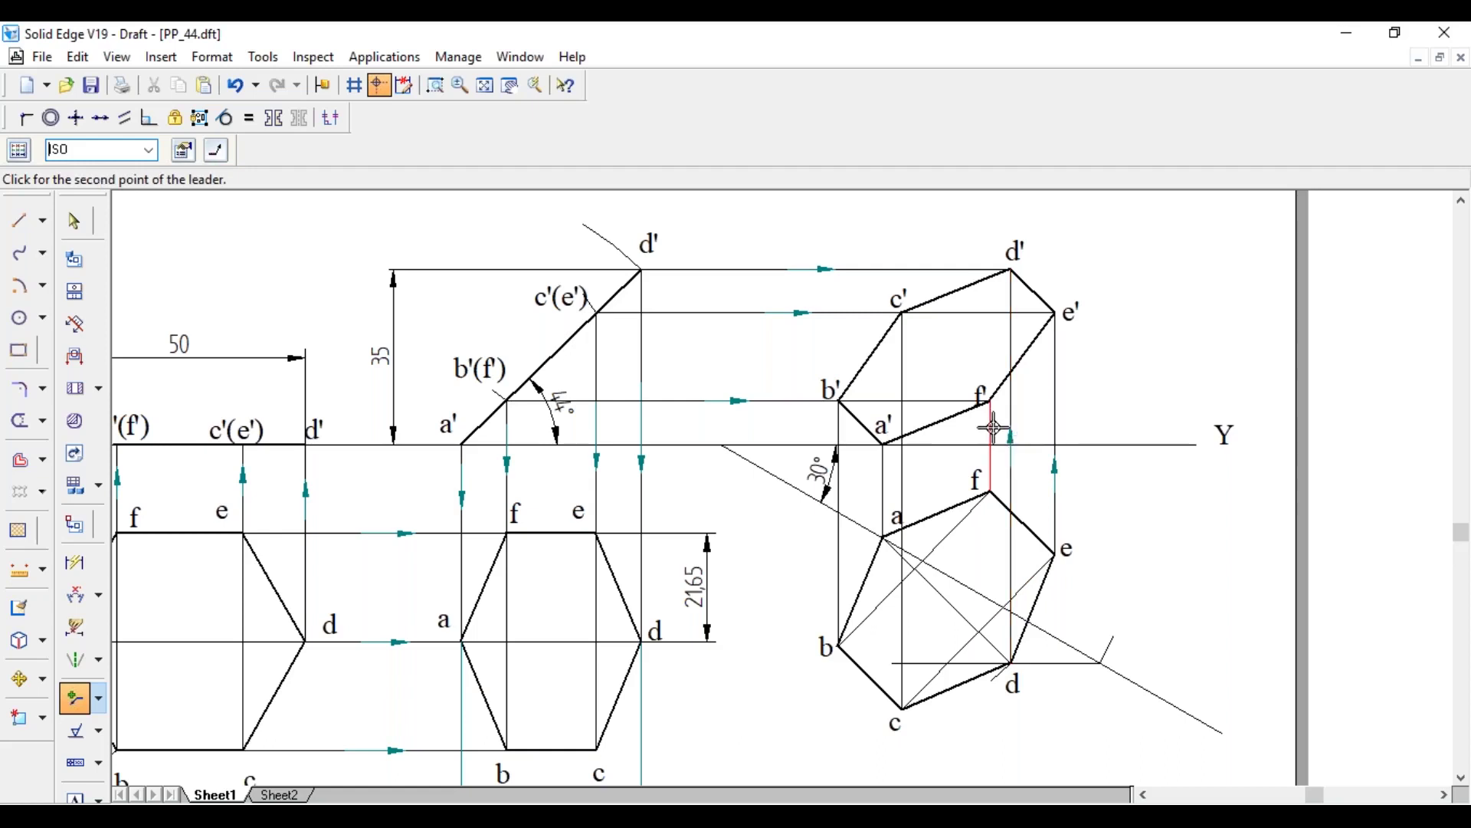
{"action": "left_click", "coordinate": [992, 464]}
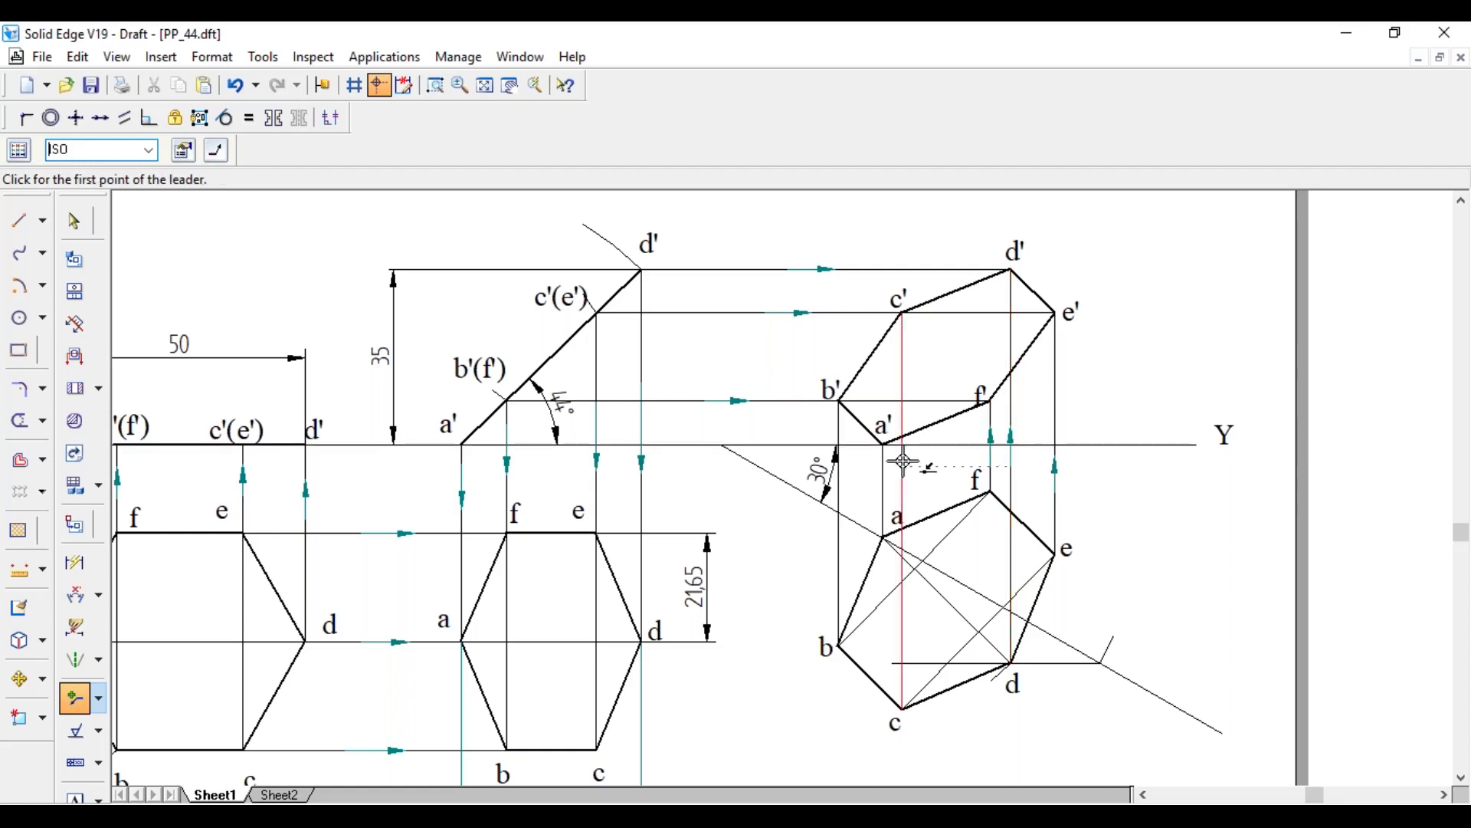
{"action": "left_click", "coordinate": [902, 463]}
{"action": "left_click", "coordinate": [906, 492]}
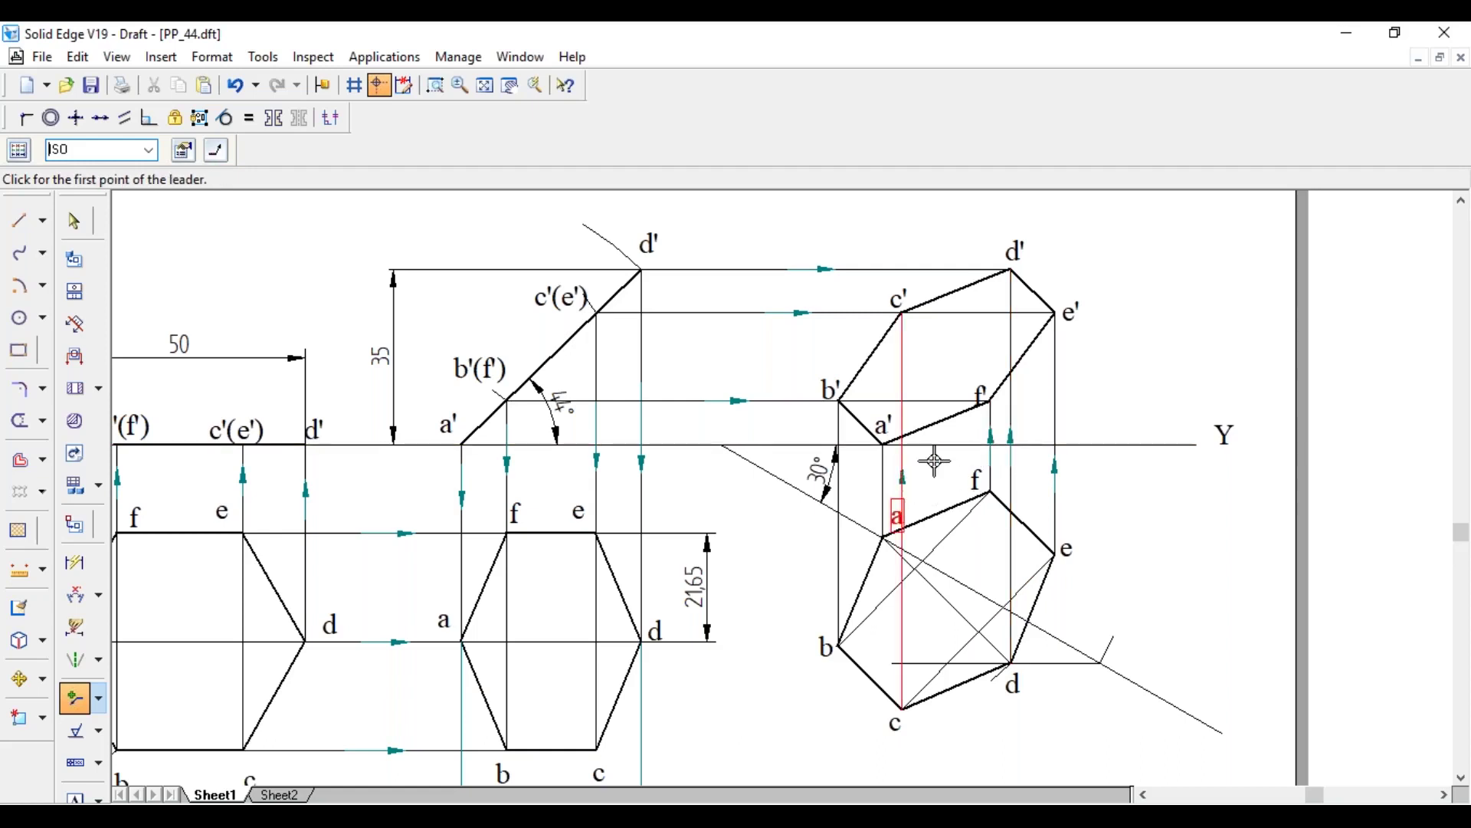
{"action": "left_click", "coordinate": [884, 465]}
{"action": "left_click", "coordinate": [937, 465]}
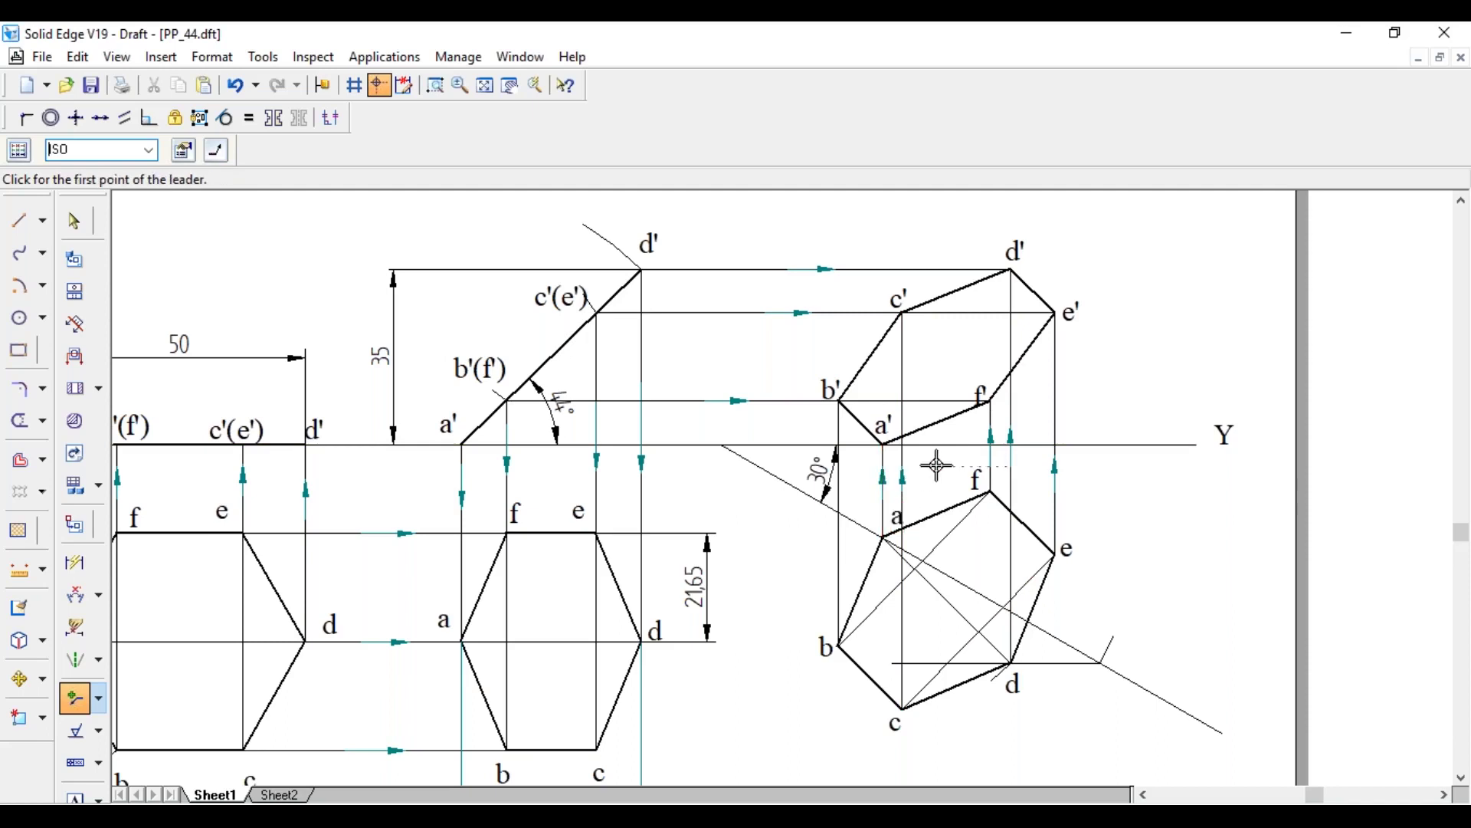
{"action": "left_click", "coordinate": [840, 545]}
{"action": "left_click", "coordinate": [835, 569]}
{"action": "key", "text": "Escape"}
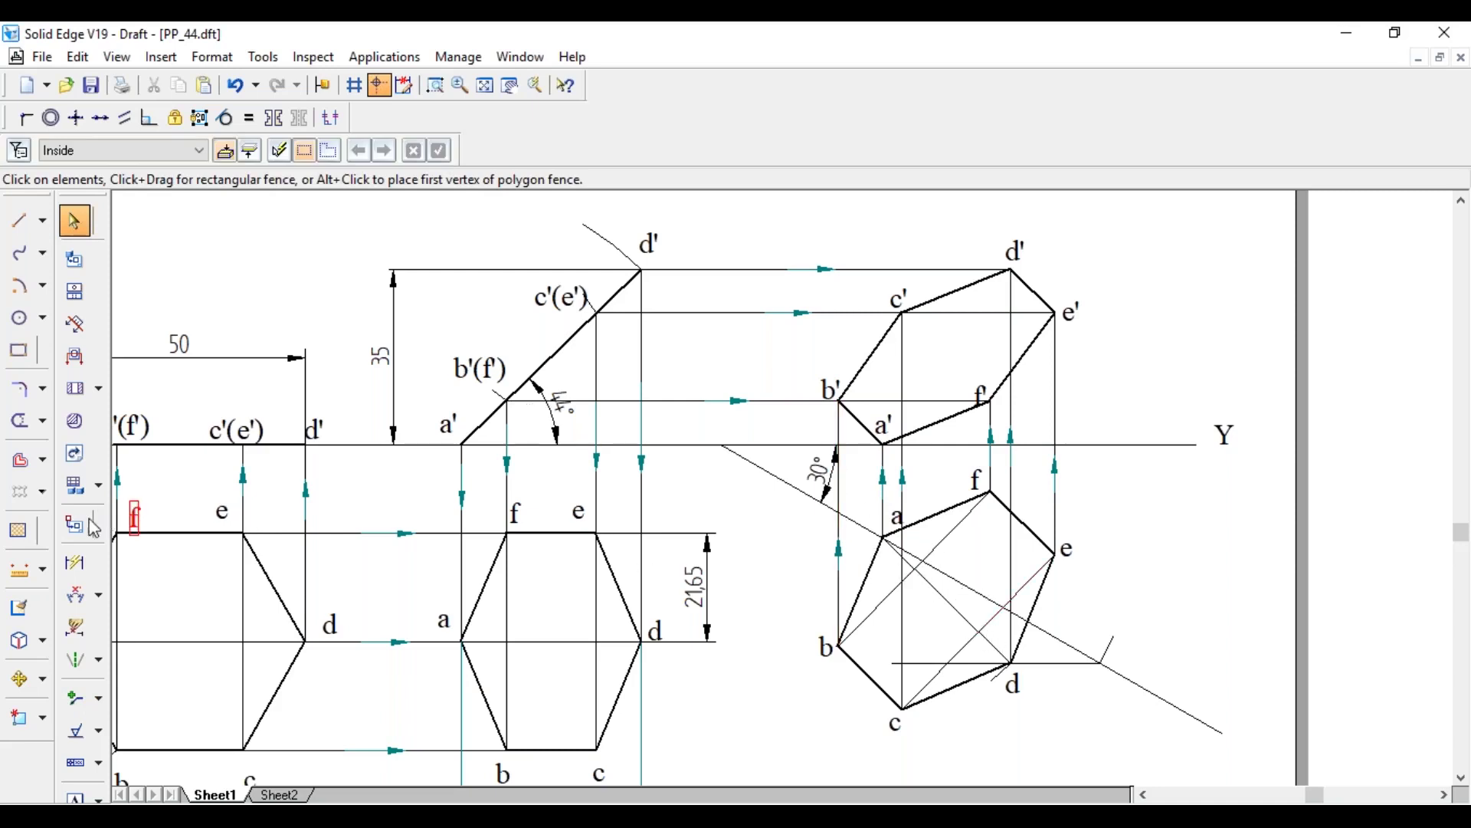
- Extend the diagonal a-d of the final top view beyond point a up to the XY reference line
{"action": "left_click", "coordinate": [44, 423]}
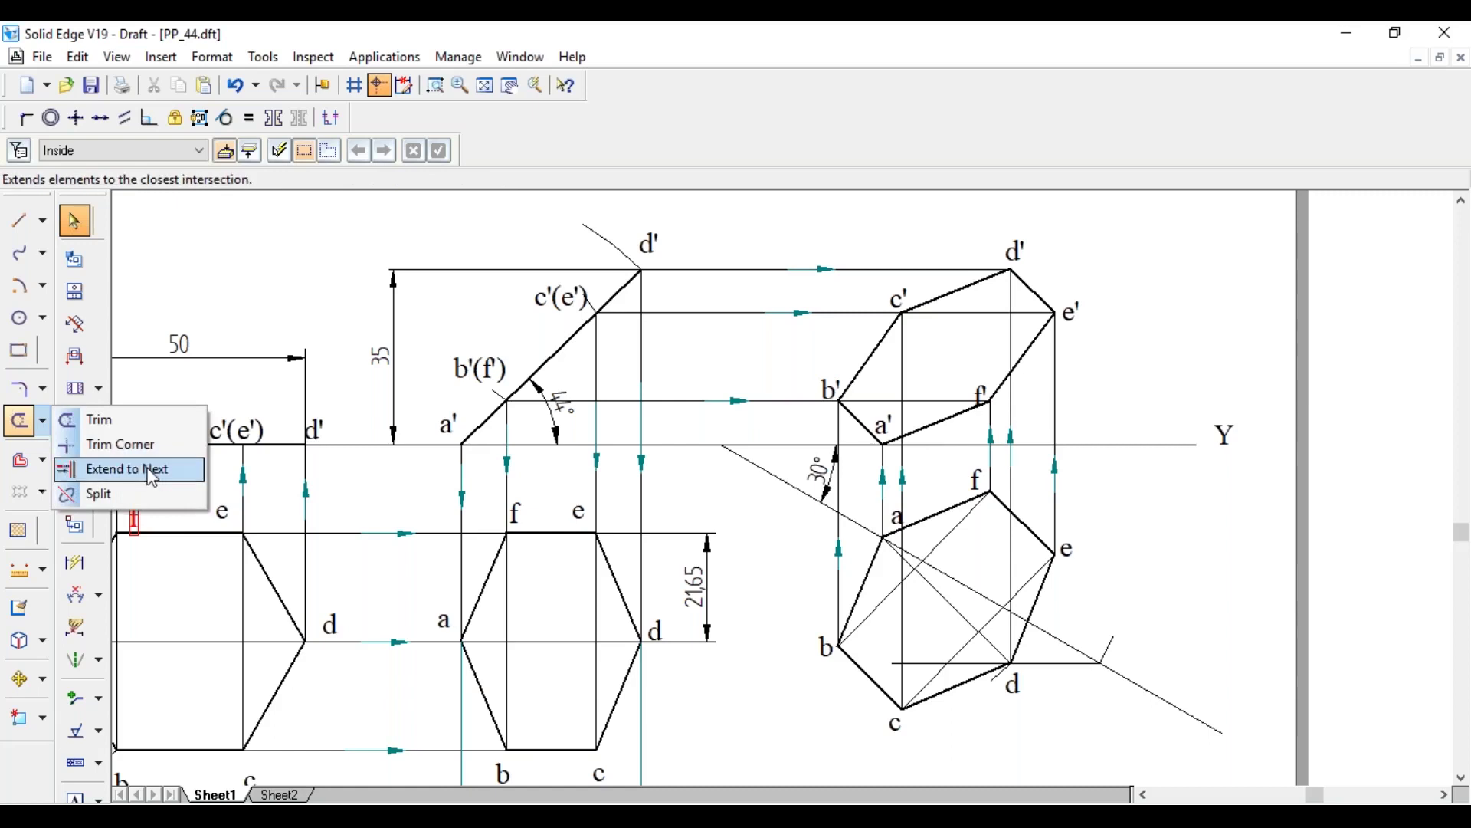
{"action": "left_click", "coordinate": [150, 472]}
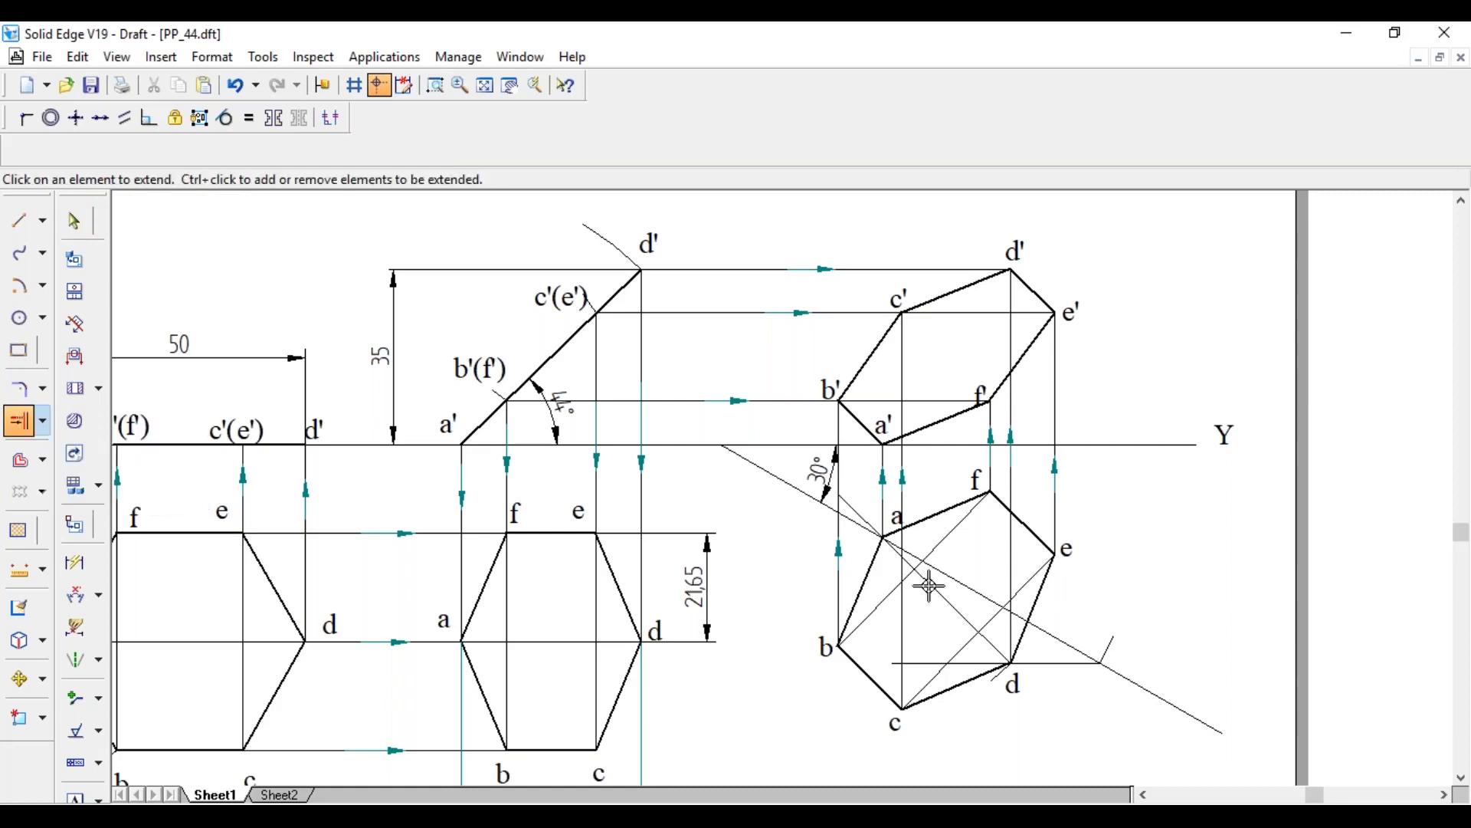
{"action": "left_click", "coordinate": [870, 527]}
- Add an angle dimension between the XY reference line and the extended diagonal a-d, beside the 30° dimension
{"action": "left_click", "coordinate": [75, 594]}
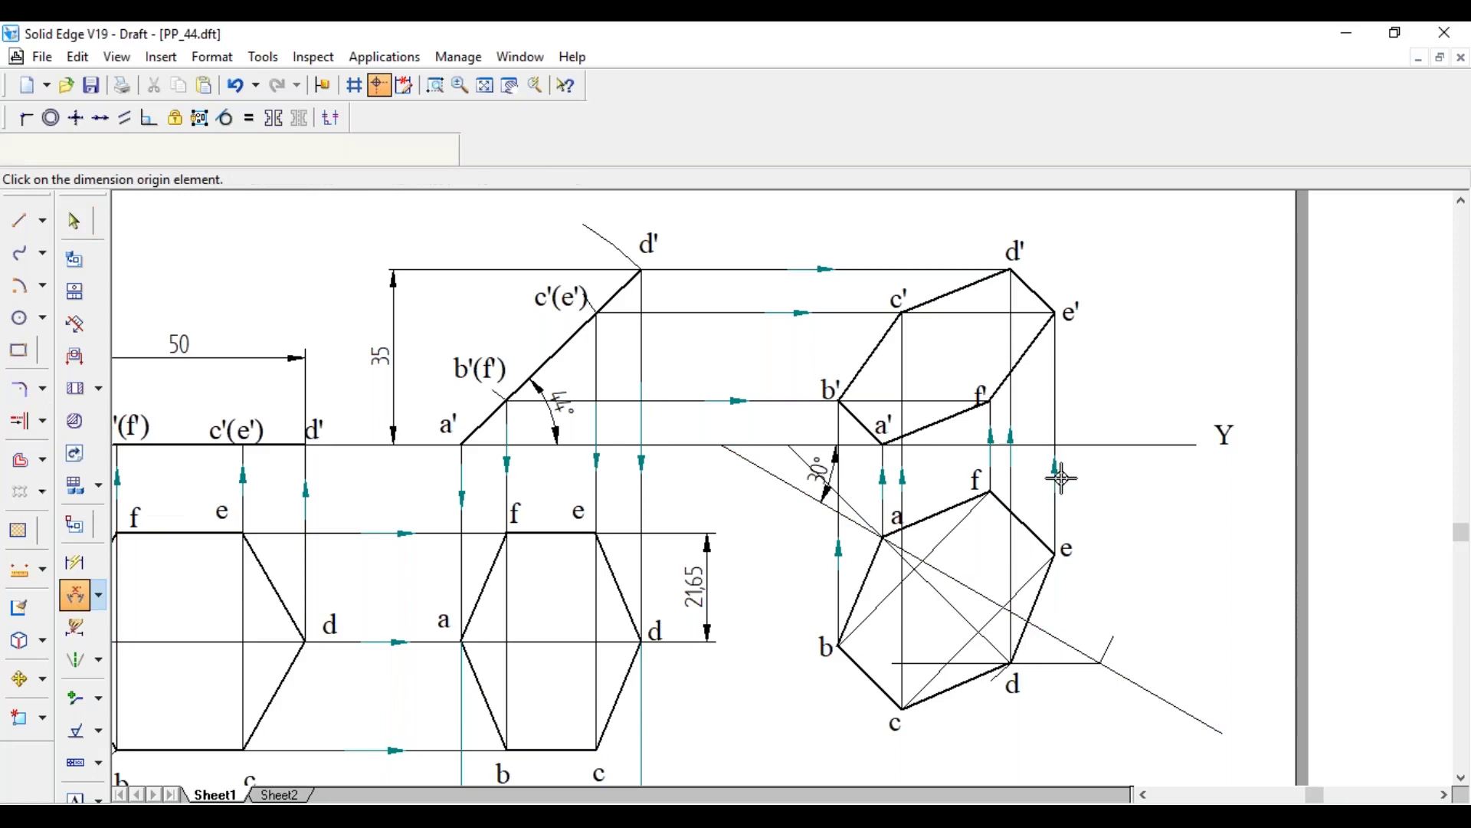
{"action": "left_click", "coordinate": [822, 458]}
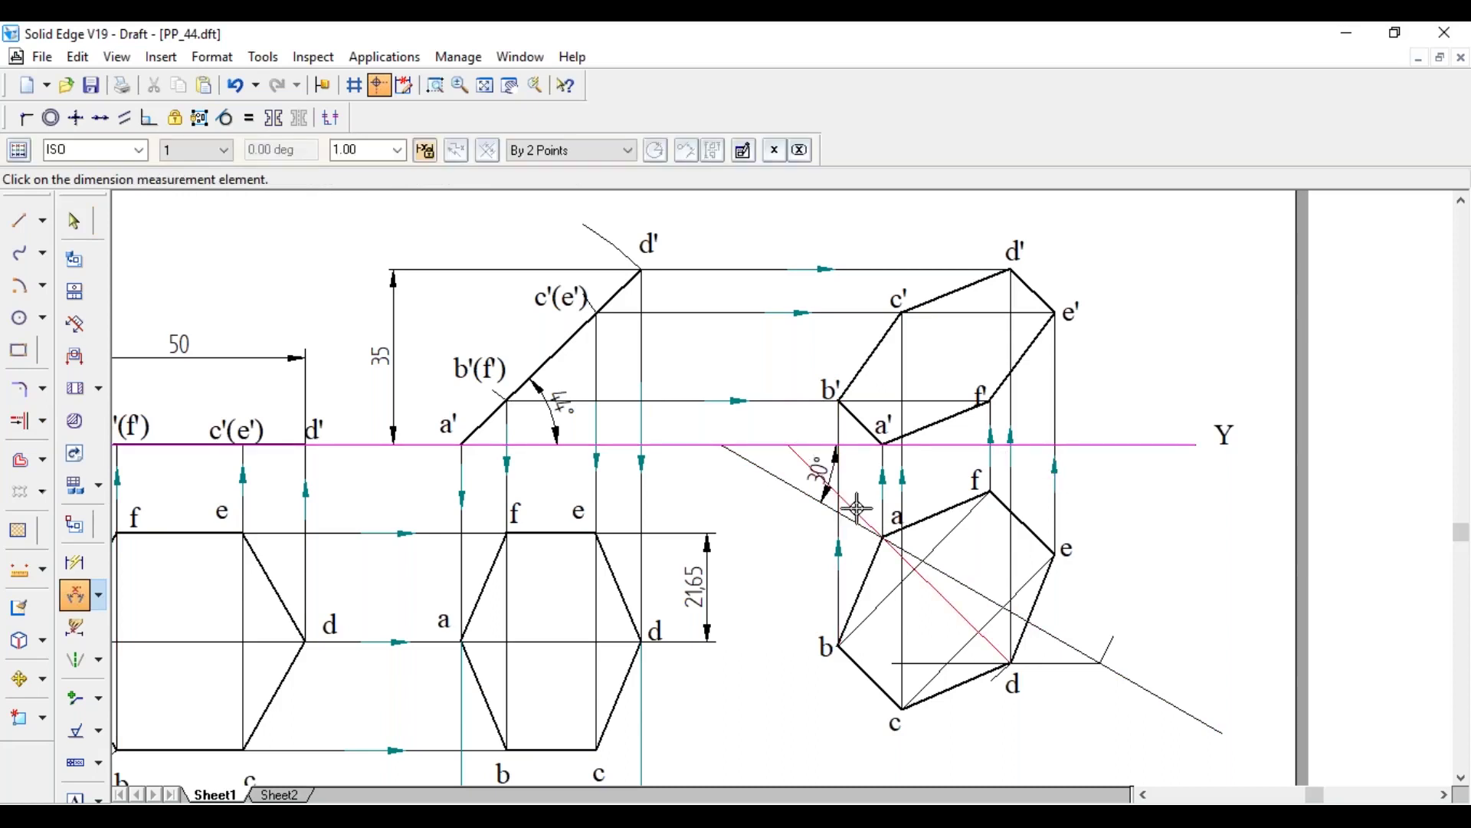
{"action": "left_click", "coordinate": [857, 509]}
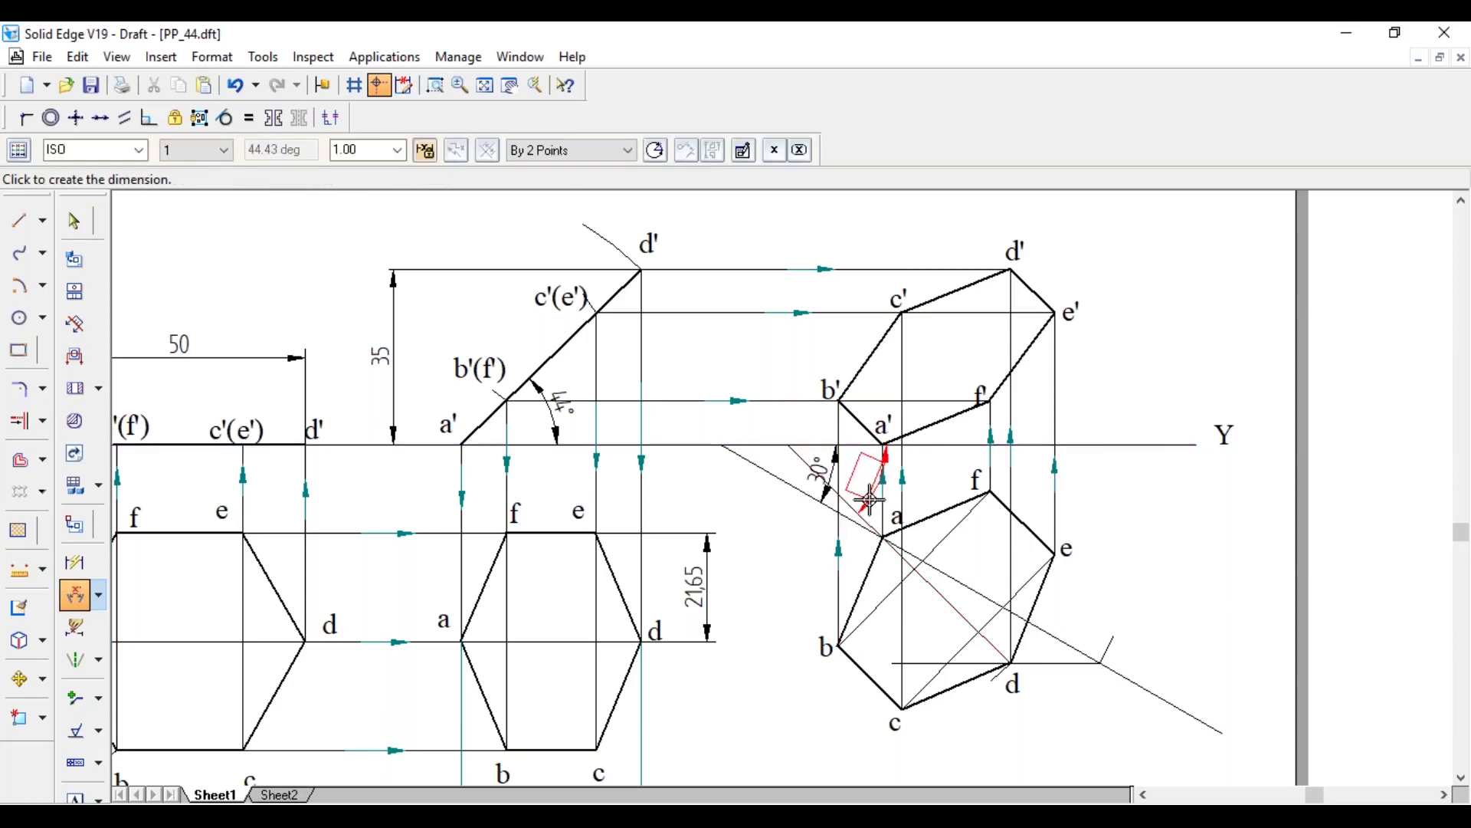
{"action": "right_click", "coordinate": [875, 508]}
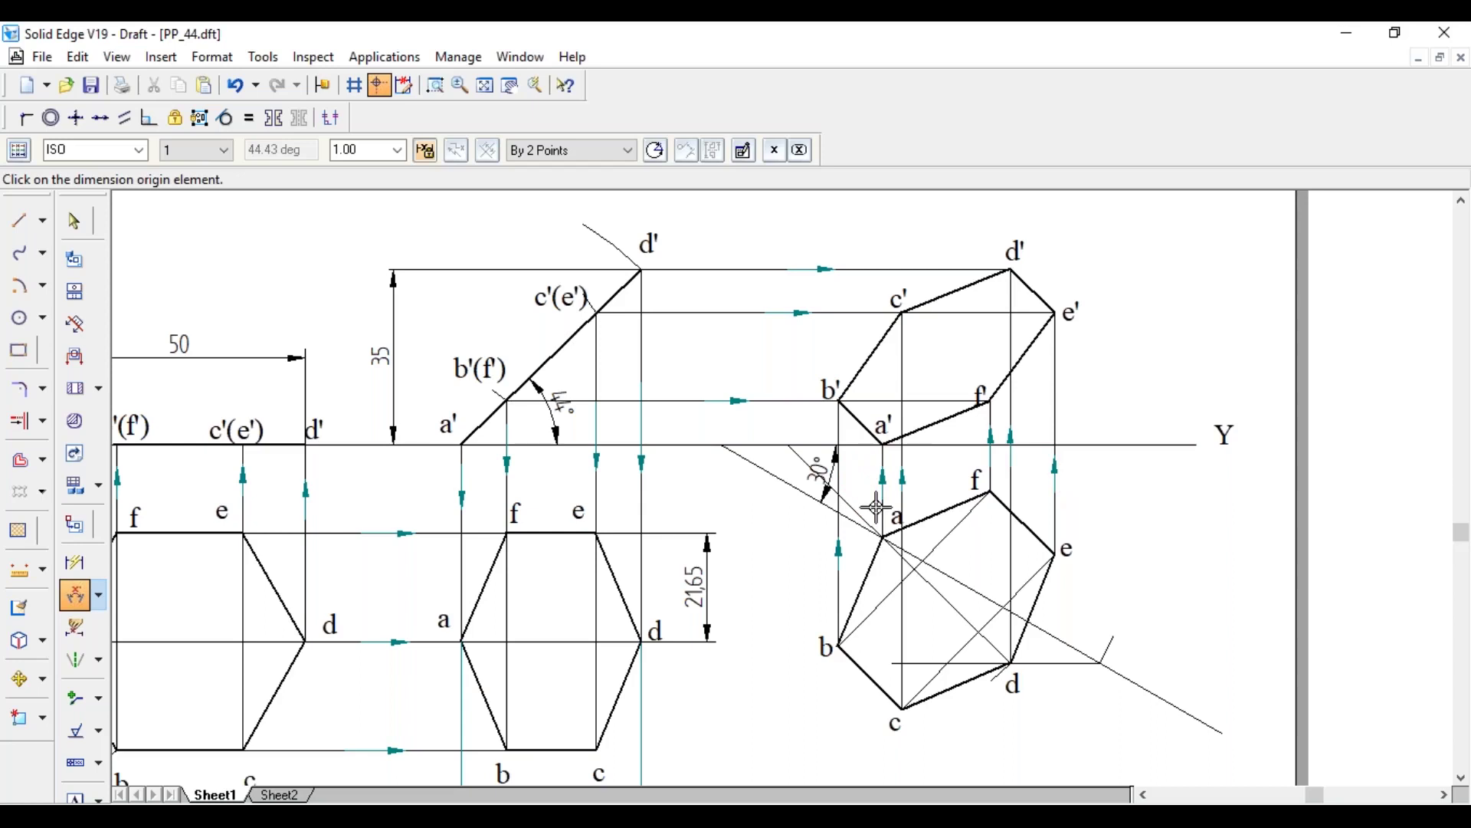
{"action": "left_click", "coordinate": [876, 507]}
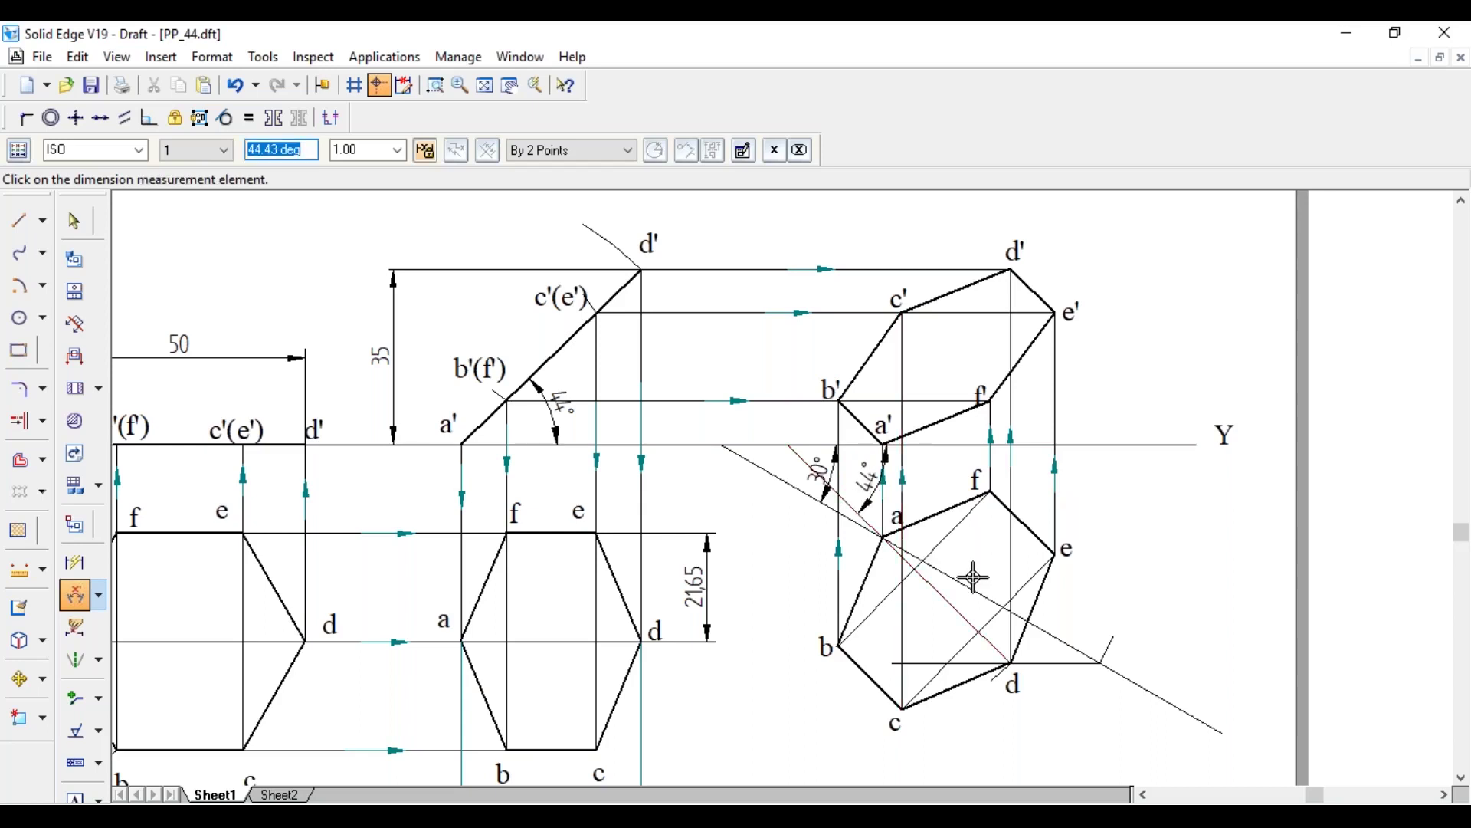
{"action": "key", "text": "Escape"}
- Add the note "θ = 44" below the final top view, using the Symbol font for θ and Times New Roman for "= 44"
{"action": "scroll", "coordinate": [976, 582], "scroll_direction": "down", "scroll_amount": 1}
{"action": "scroll", "coordinate": [979, 592], "scroll_direction": "down", "scroll_amount": 1}
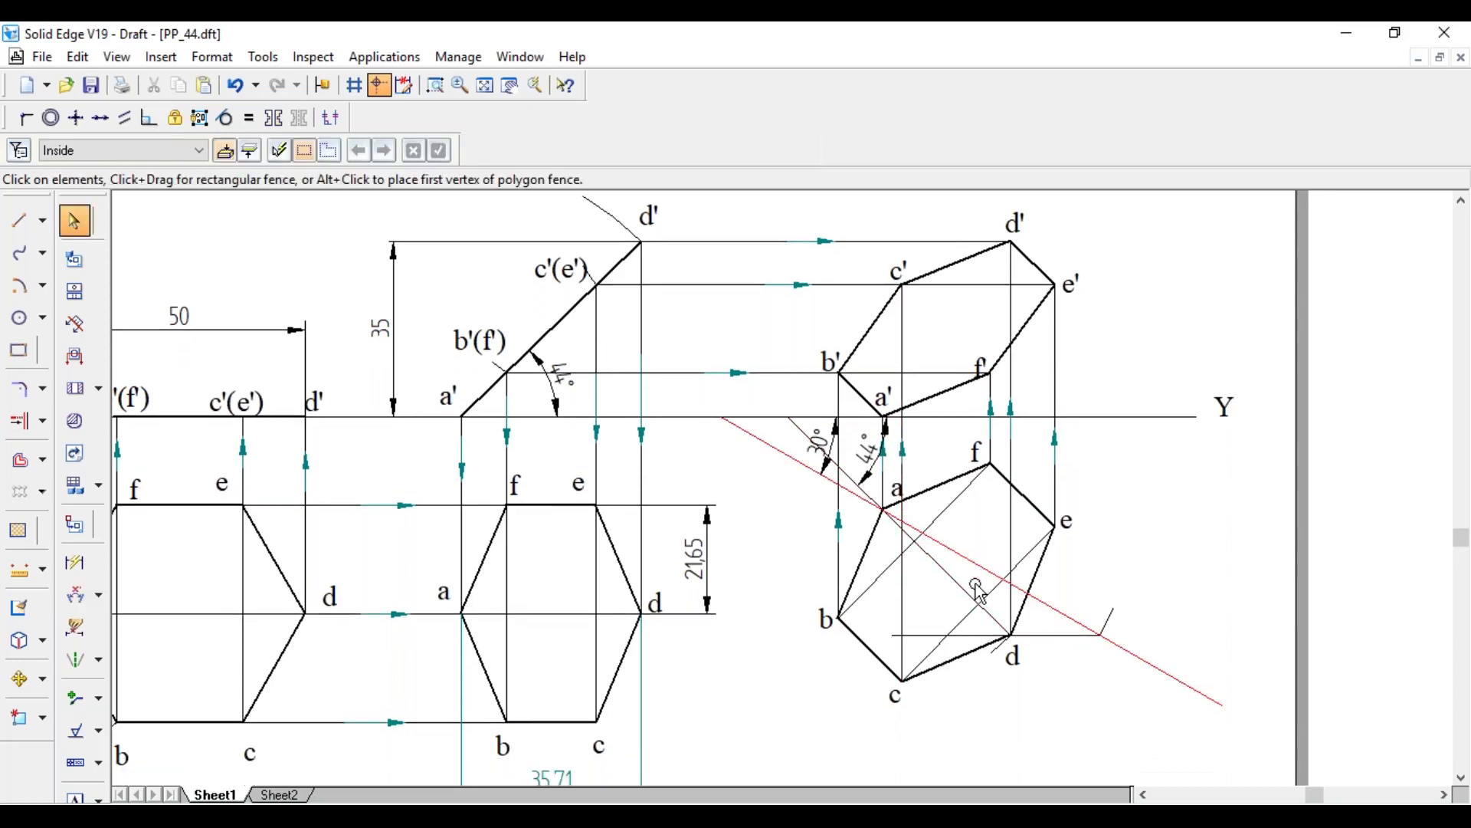
{"action": "scroll", "coordinate": [979, 591], "scroll_direction": "down", "scroll_amount": 1}
{"action": "scroll", "coordinate": [177, 436], "scroll_direction": "down", "scroll_amount": 4}
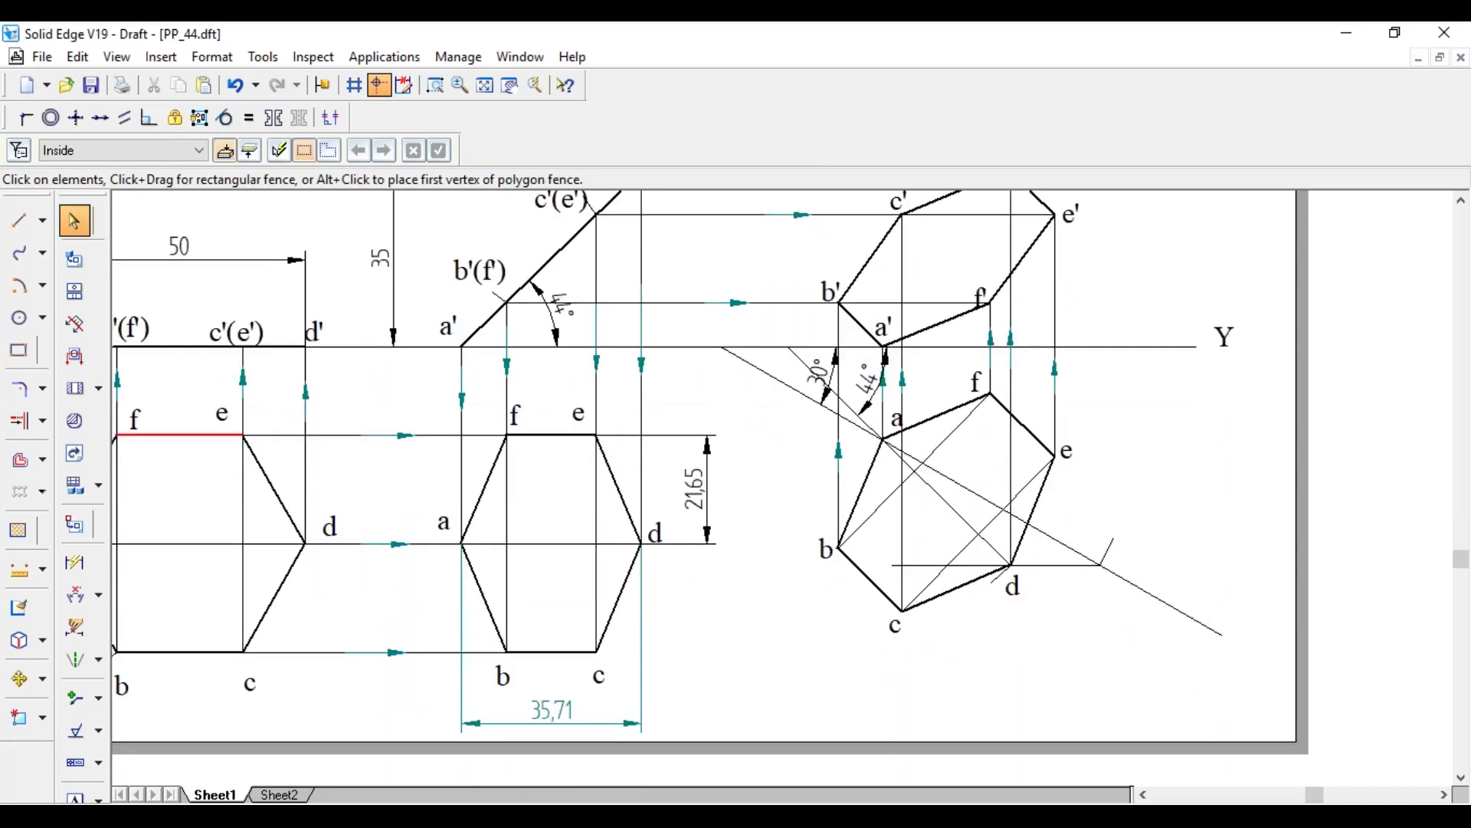
{"action": "left_click", "coordinate": [77, 797]}
{"action": "left_click", "coordinate": [230, 150]}
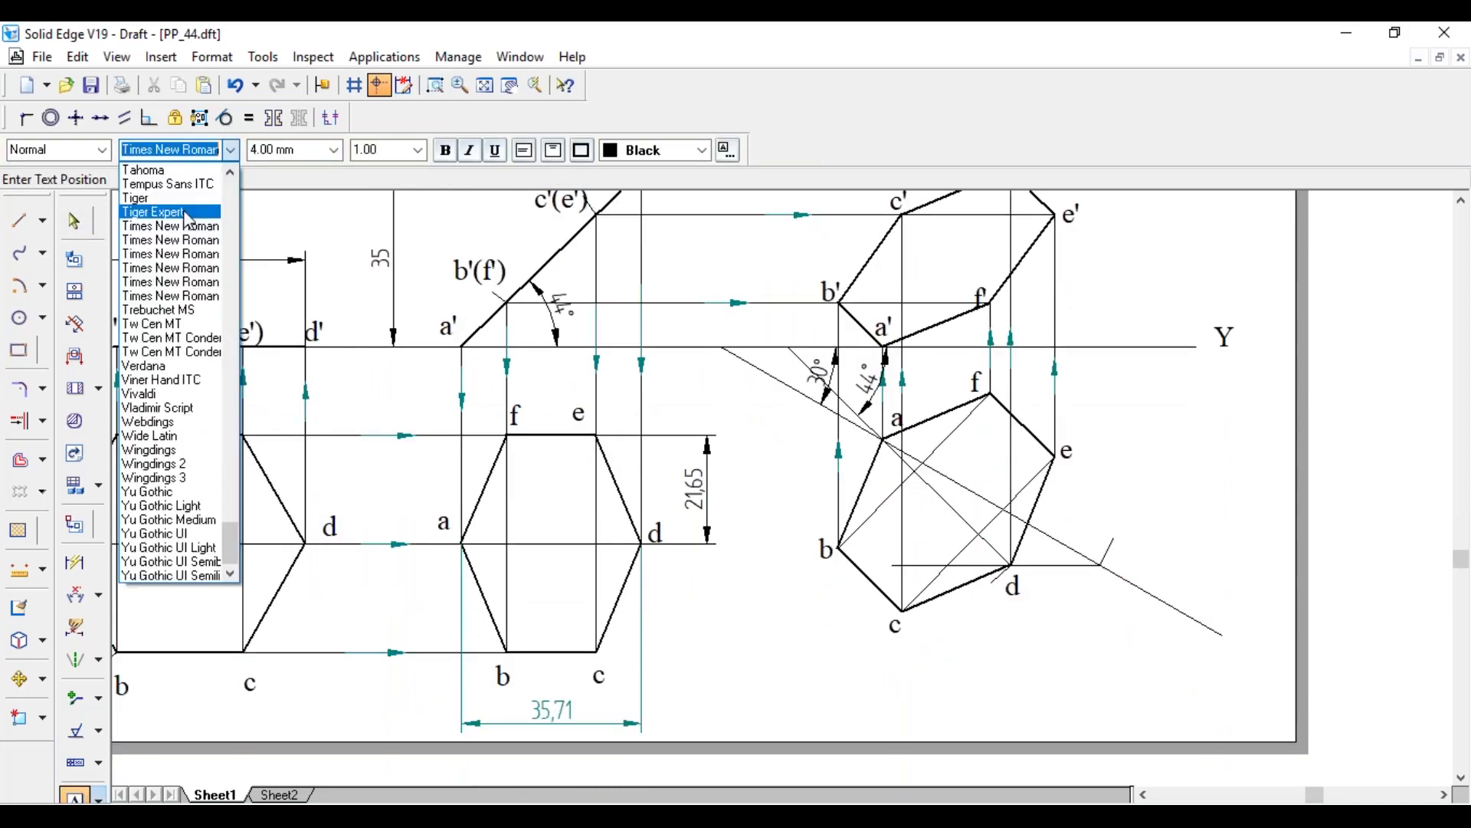
{"action": "scroll", "coordinate": [180, 223], "scroll_direction": "up", "scroll_amount": 5}
{"action": "scroll", "coordinate": [180, 230], "scroll_direction": "up", "scroll_amount": 1}
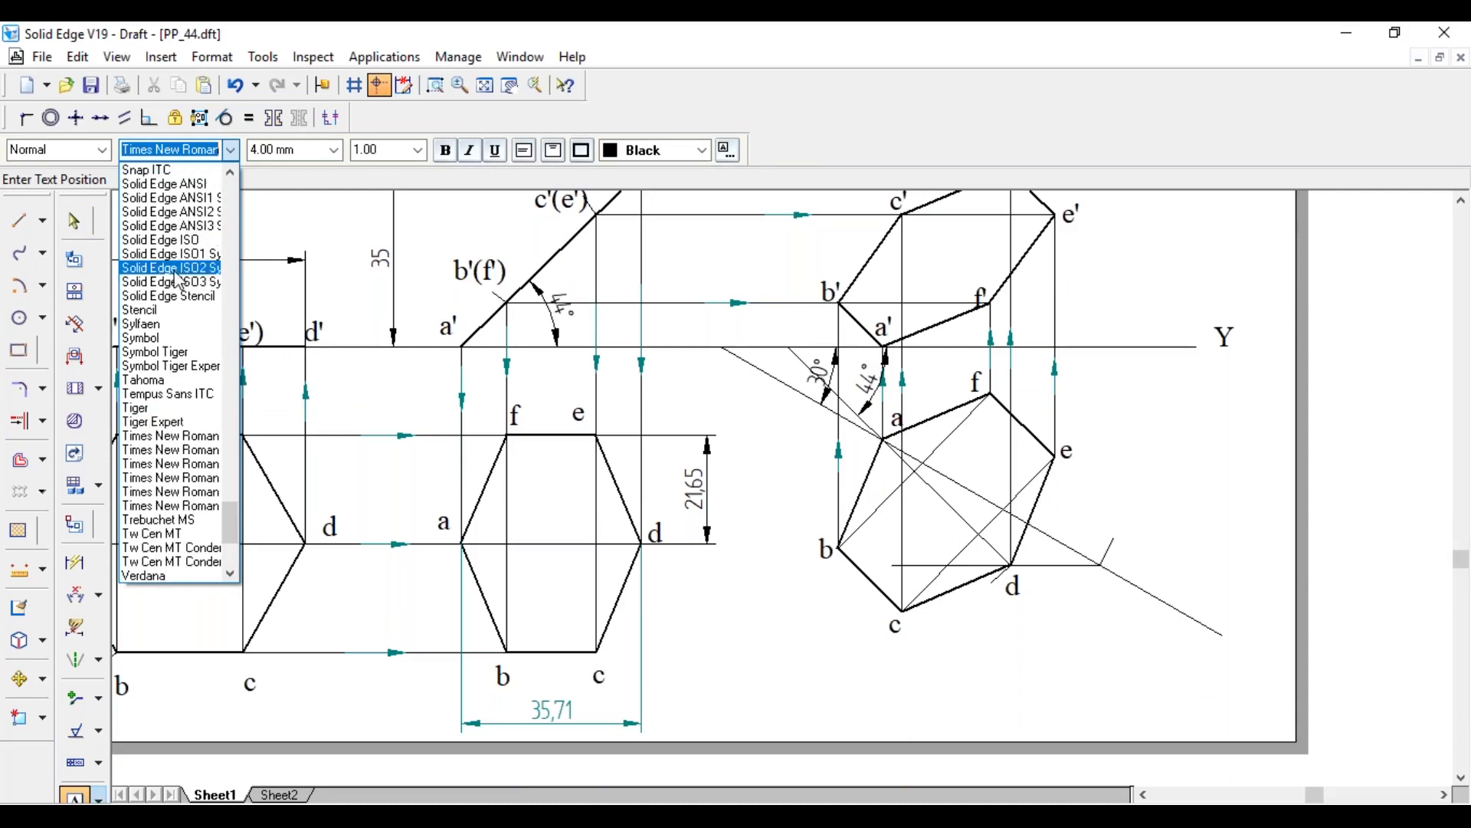
{"action": "scroll", "coordinate": [176, 280], "scroll_direction": "up", "scroll_amount": 3}
{"action": "left_click", "coordinate": [153, 384]}
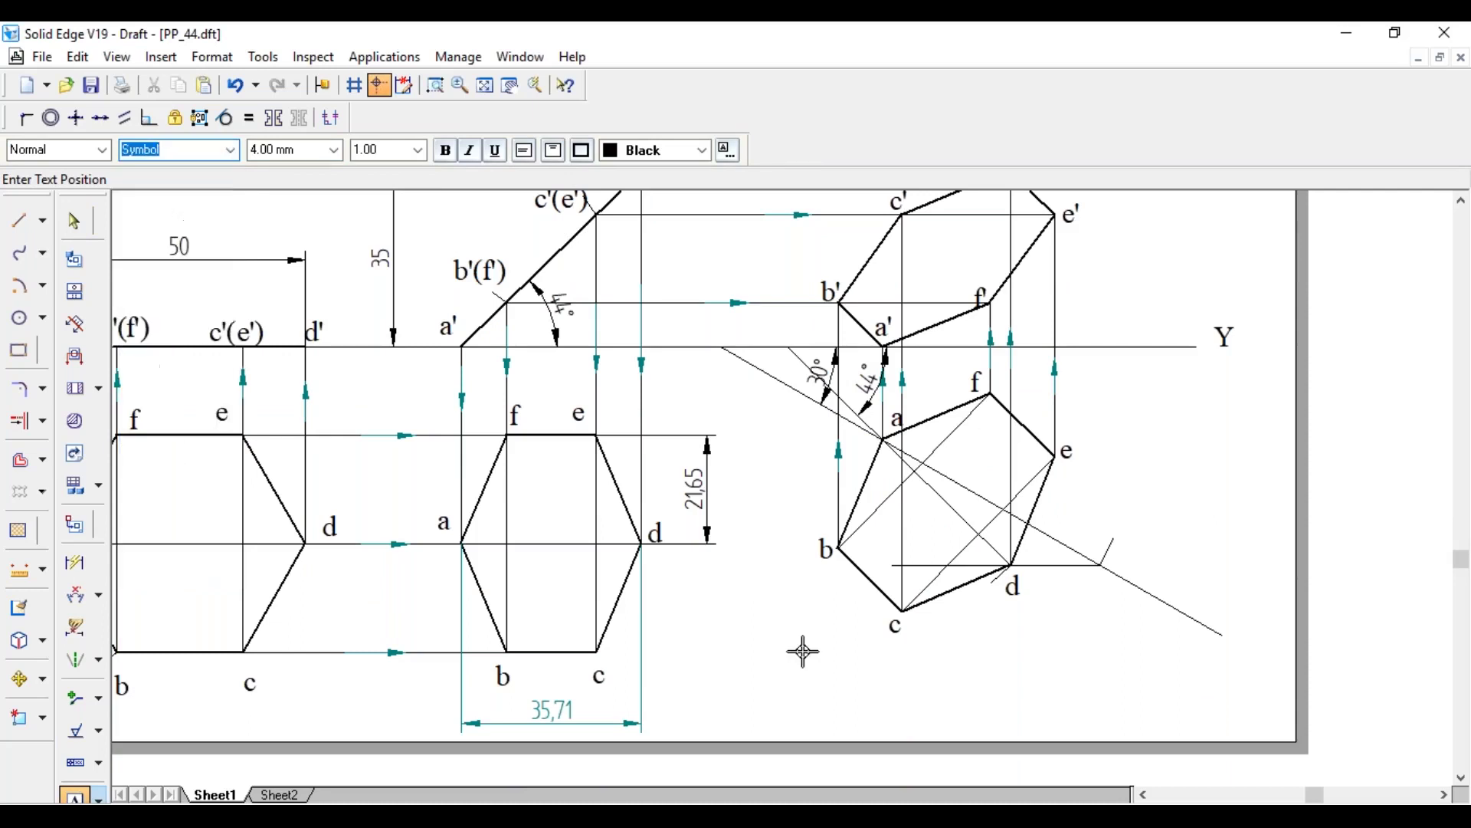
{"action": "left_click", "coordinate": [801, 651]}
{"action": "type", "text": "q"}
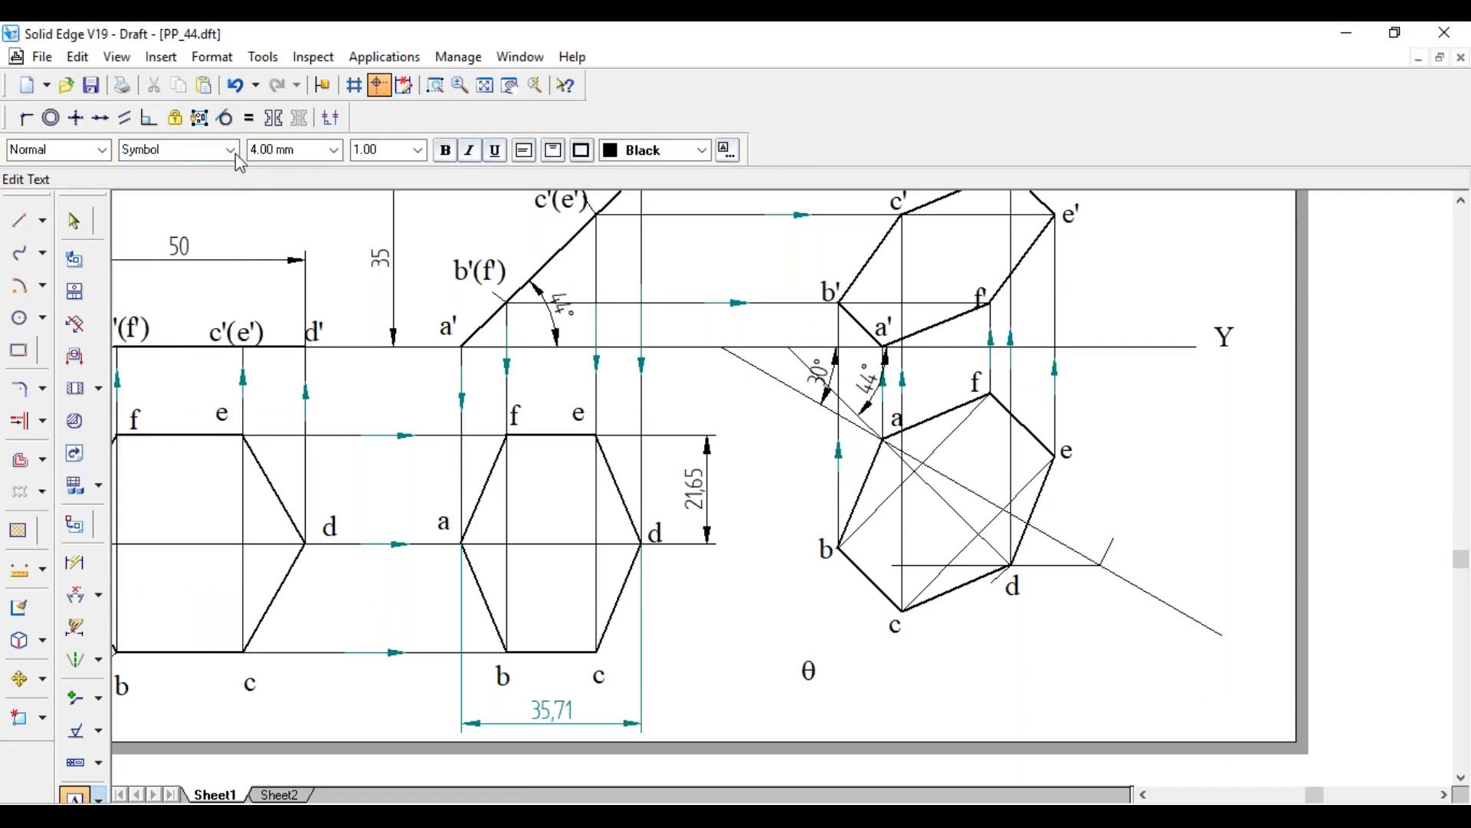
{"action": "left_click", "coordinate": [236, 144]}
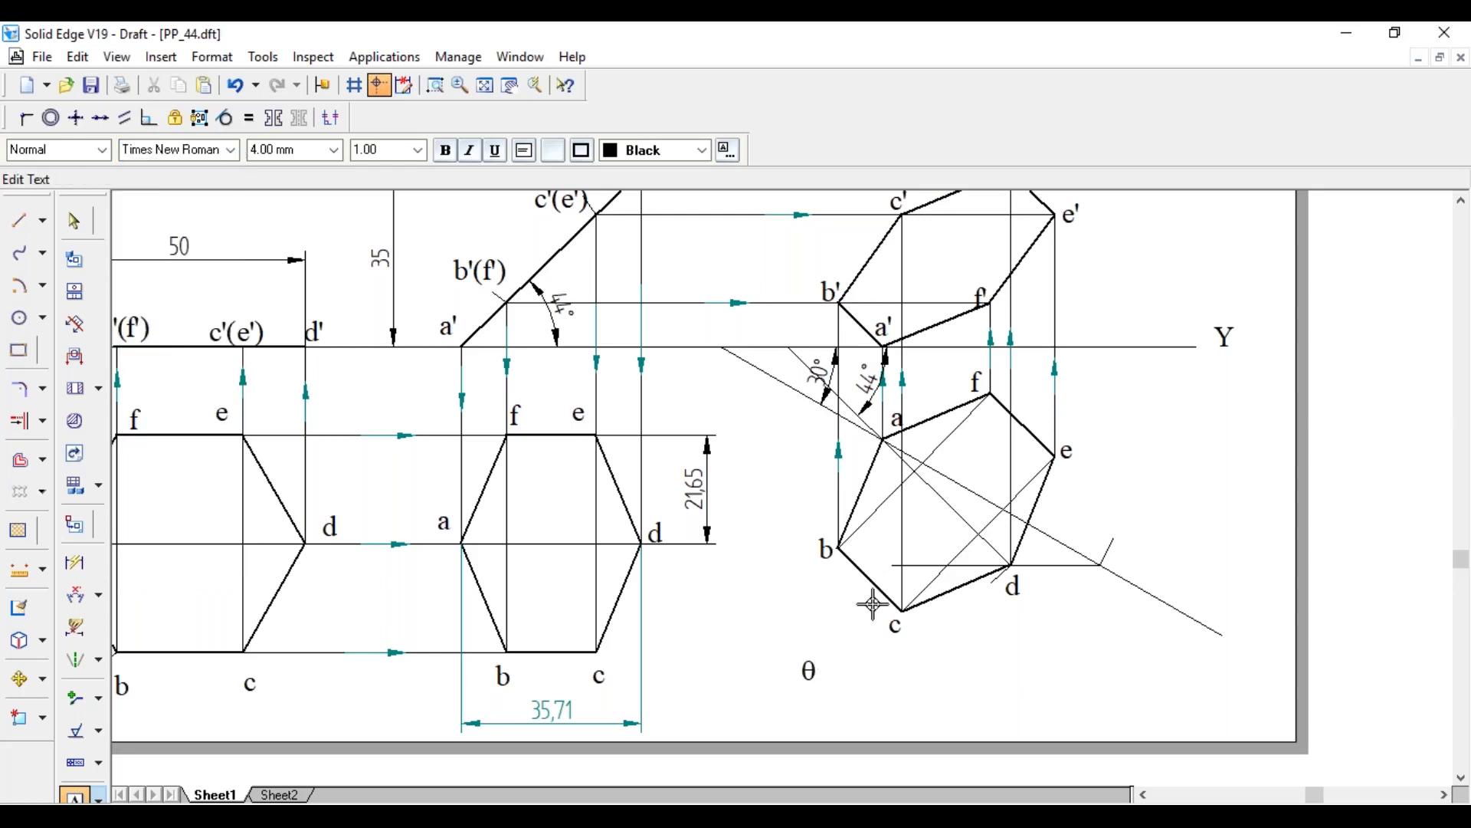
{"action": "type", "text": "= 44"}
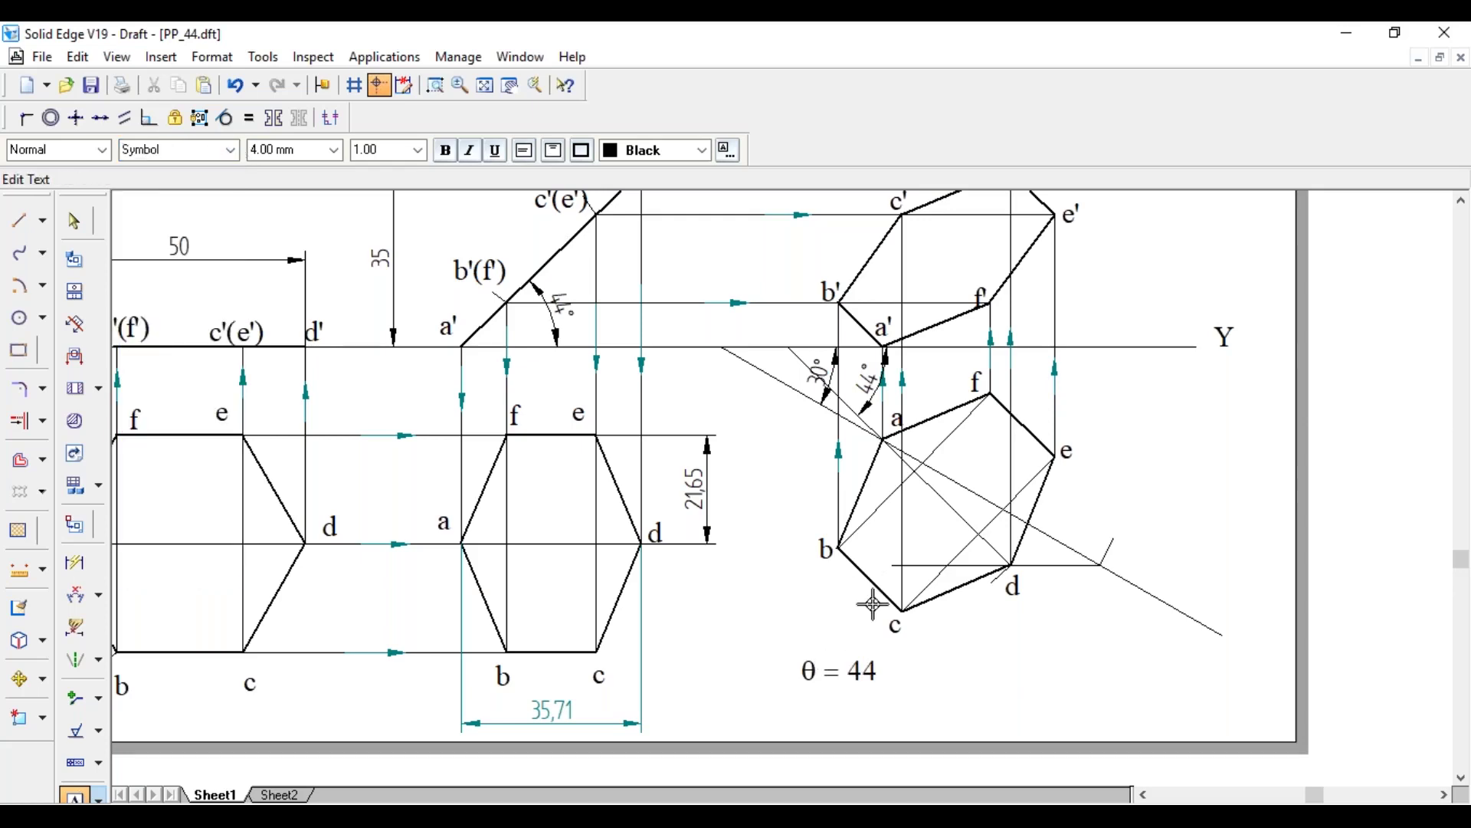